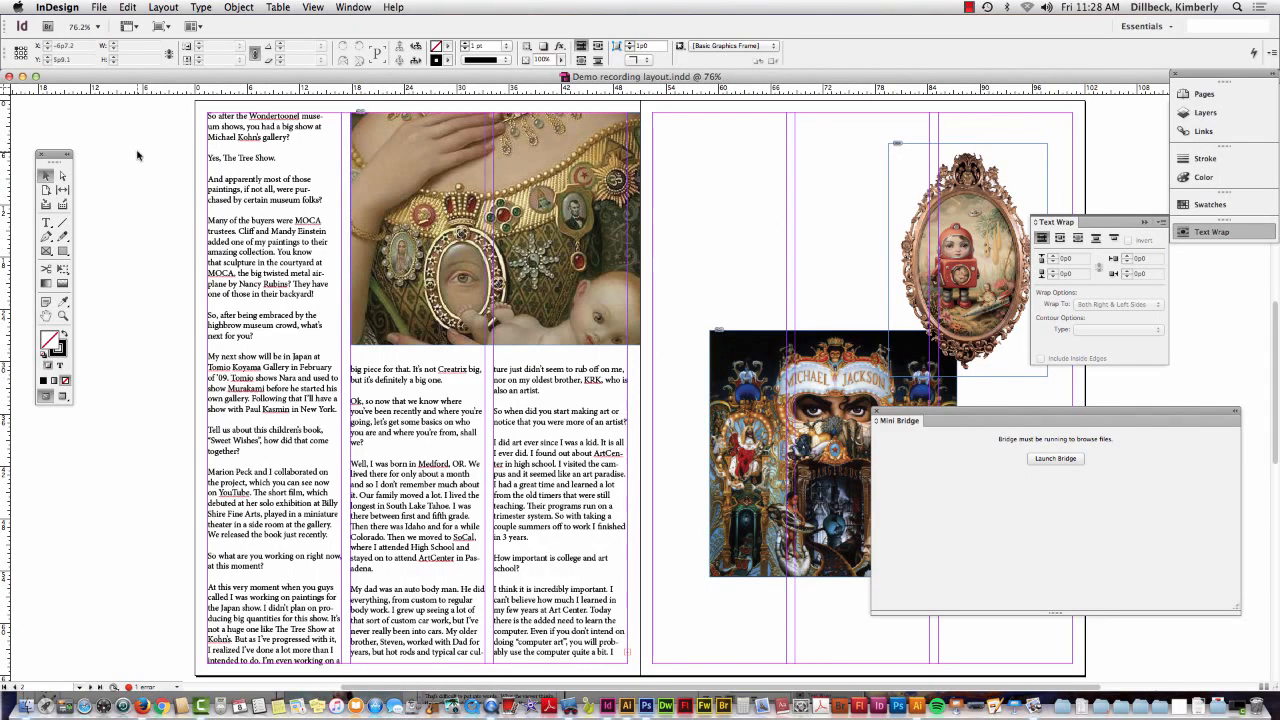
scroll(139, 155, right, 5)
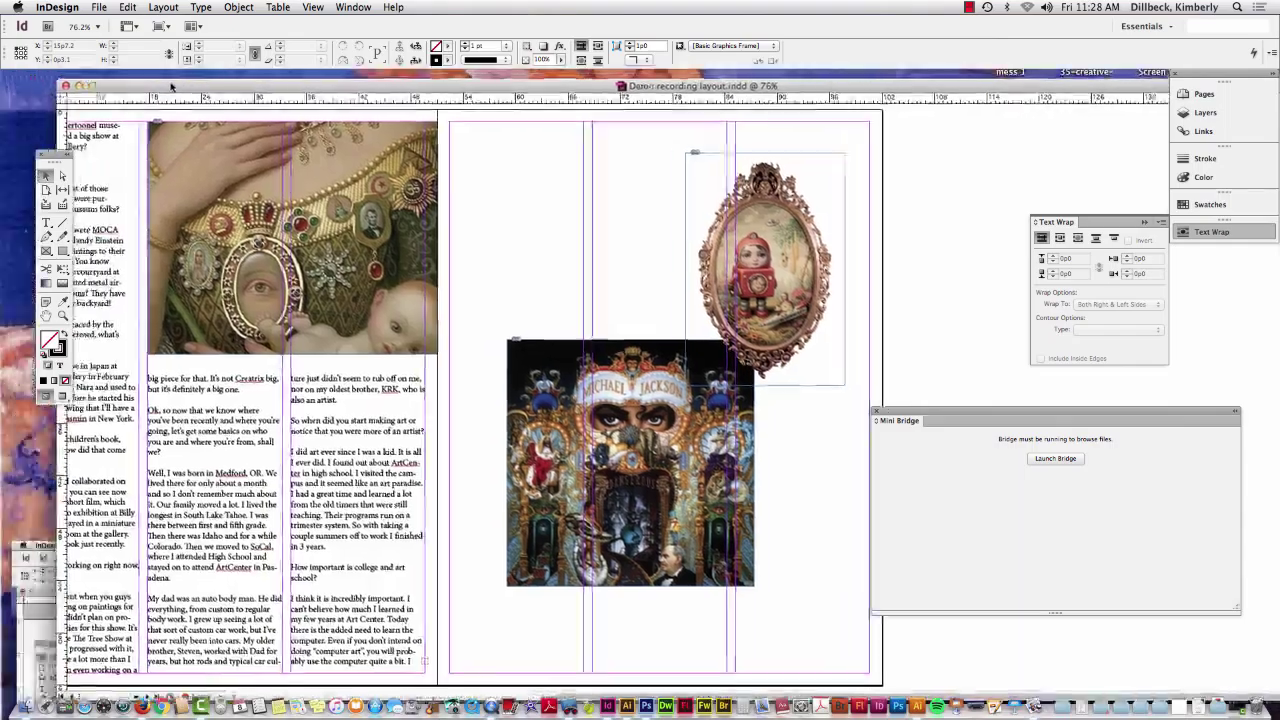
- Float the layout in its own window and zoom in on the MARK RYDEN headline
drag(97, 82, 418, 240)
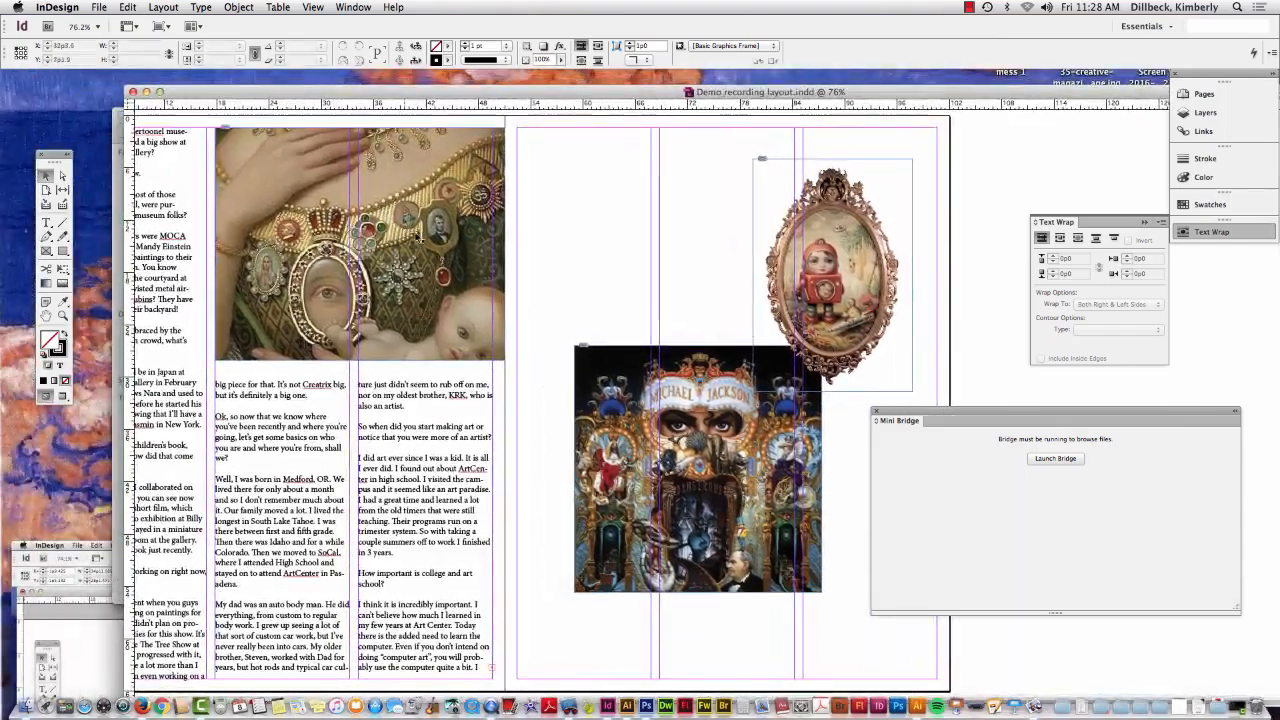
scroll(418, 240, down, 10)
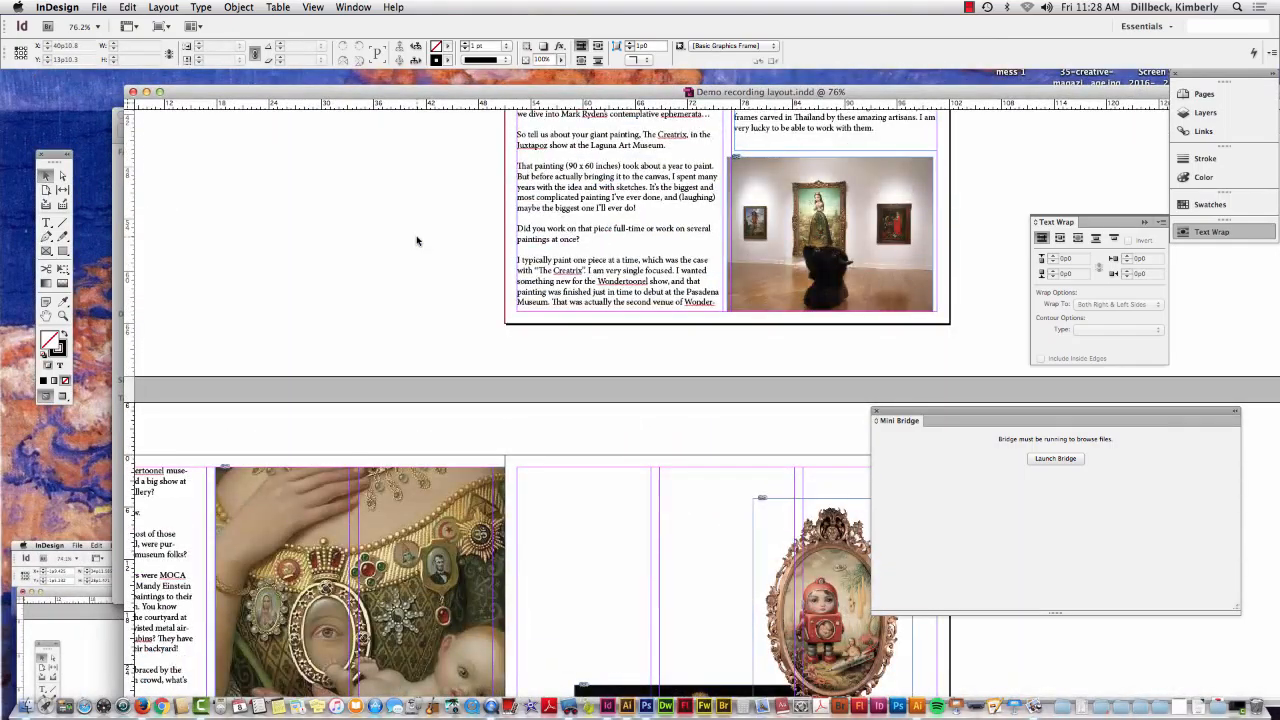
scroll(418, 240, up, 8)
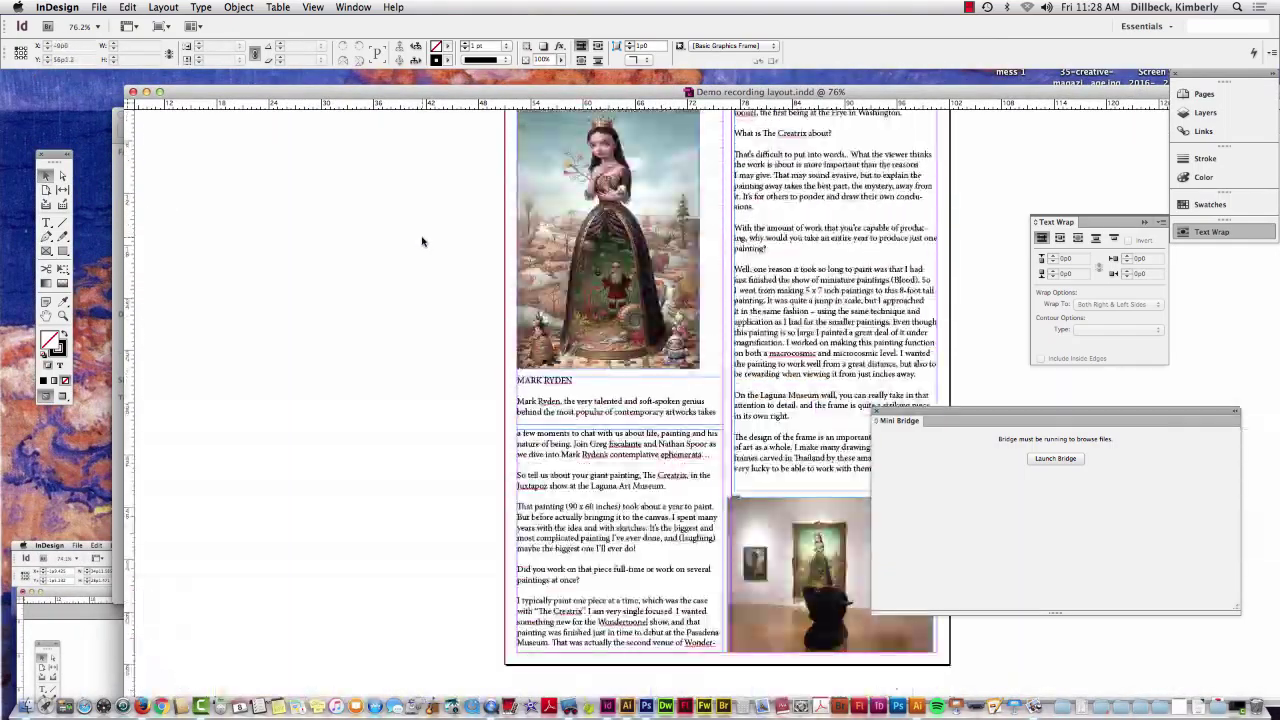
click(62, 315)
drag(485, 374, 668, 452)
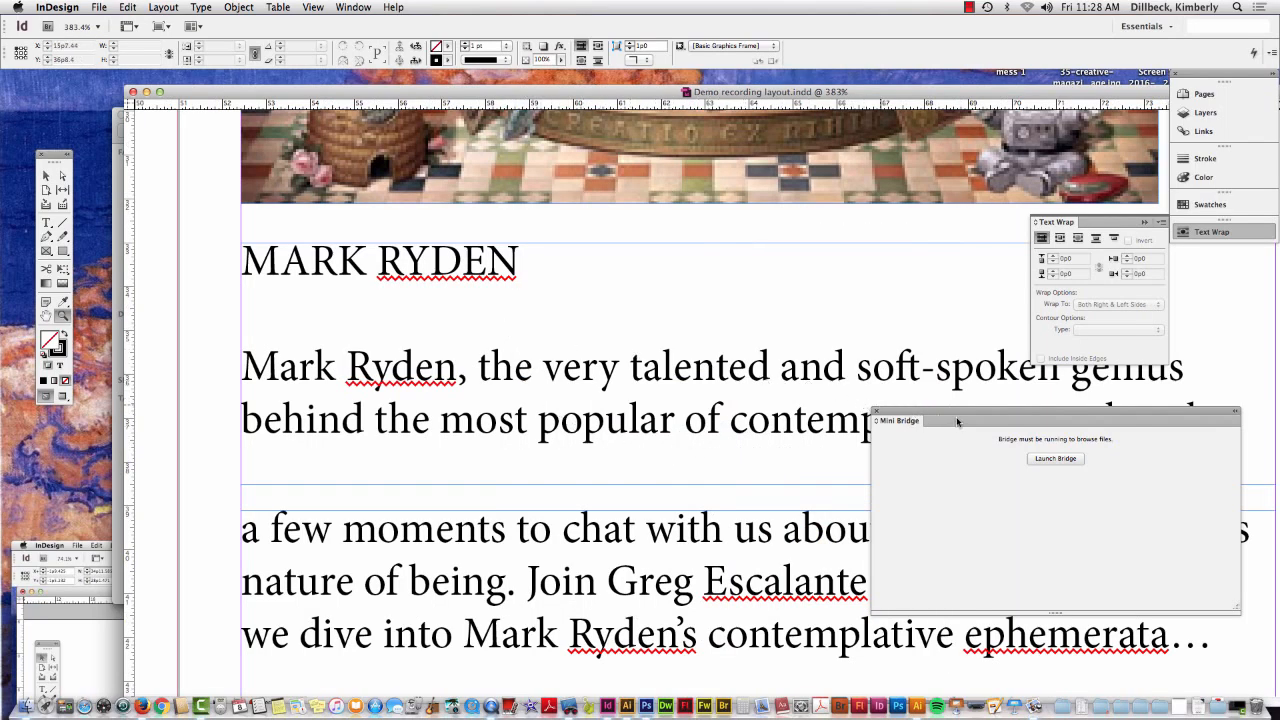
- Uncover the intro text, zoom out to 200% and reposition the floating window
drag(958, 420, 940, 630)
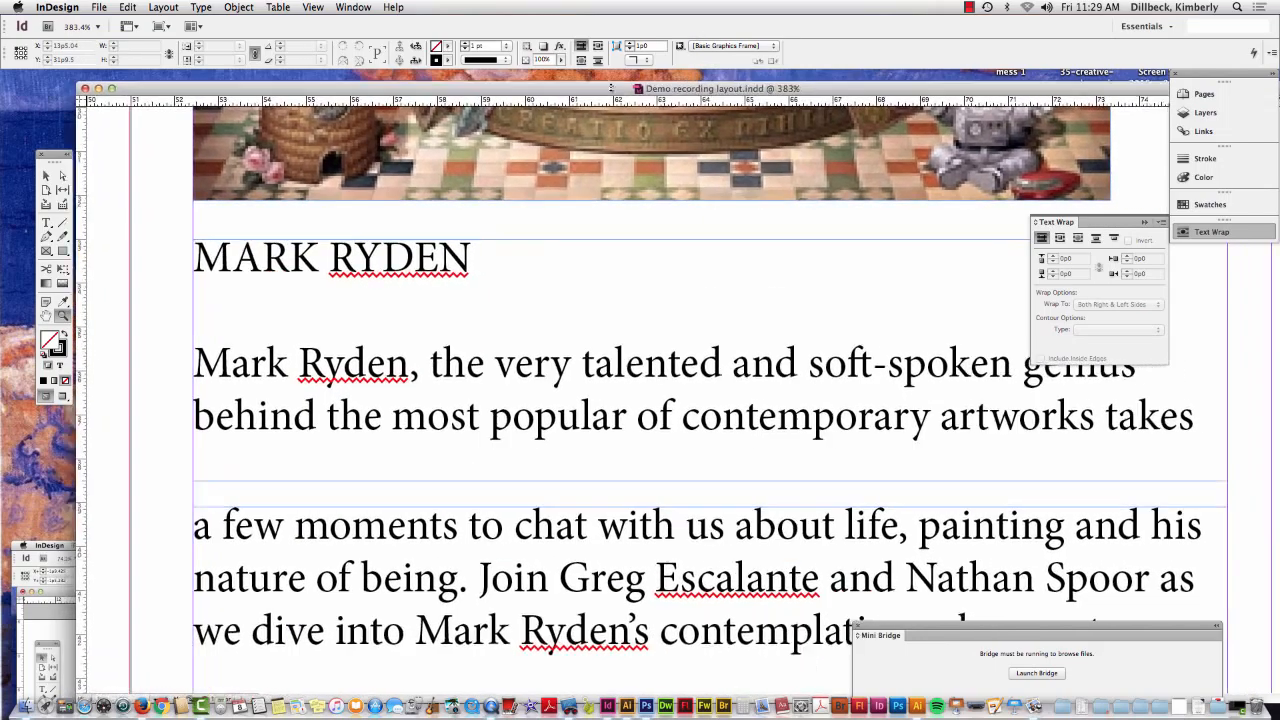
drag(660, 92, 585, 77)
key(super+minus)
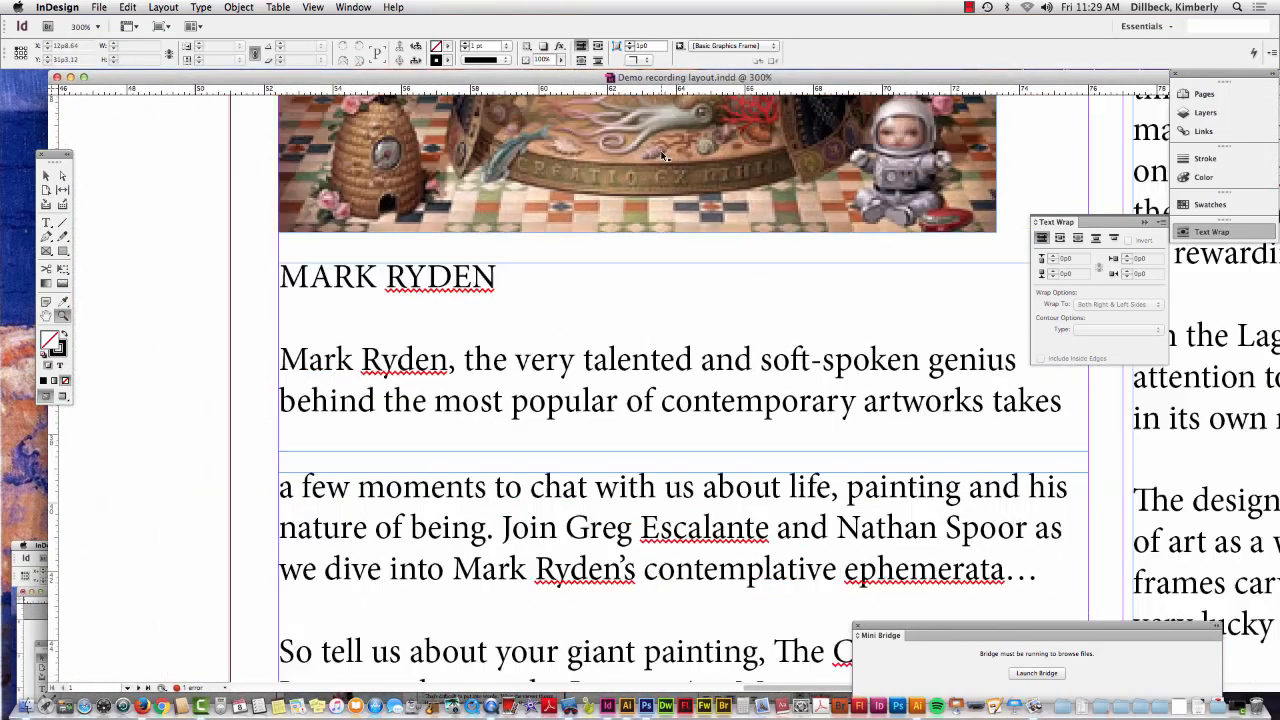
key(super+minus)
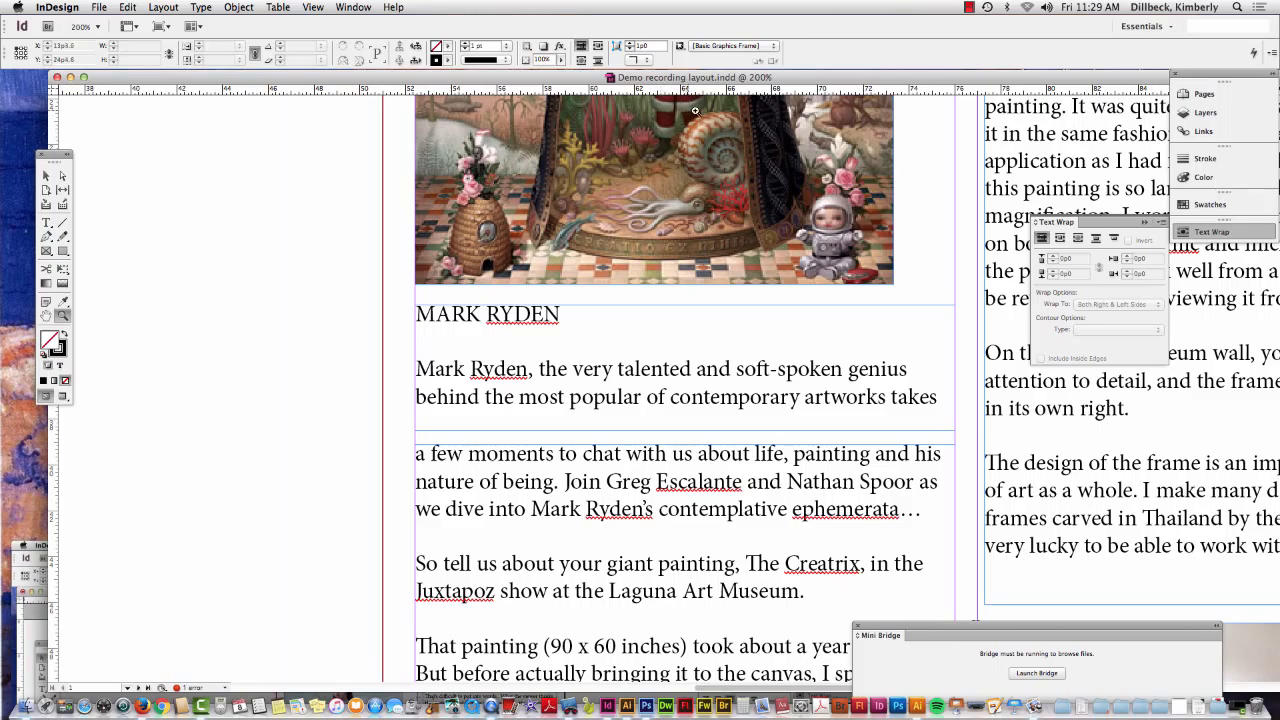
drag(590, 77, 455, 77)
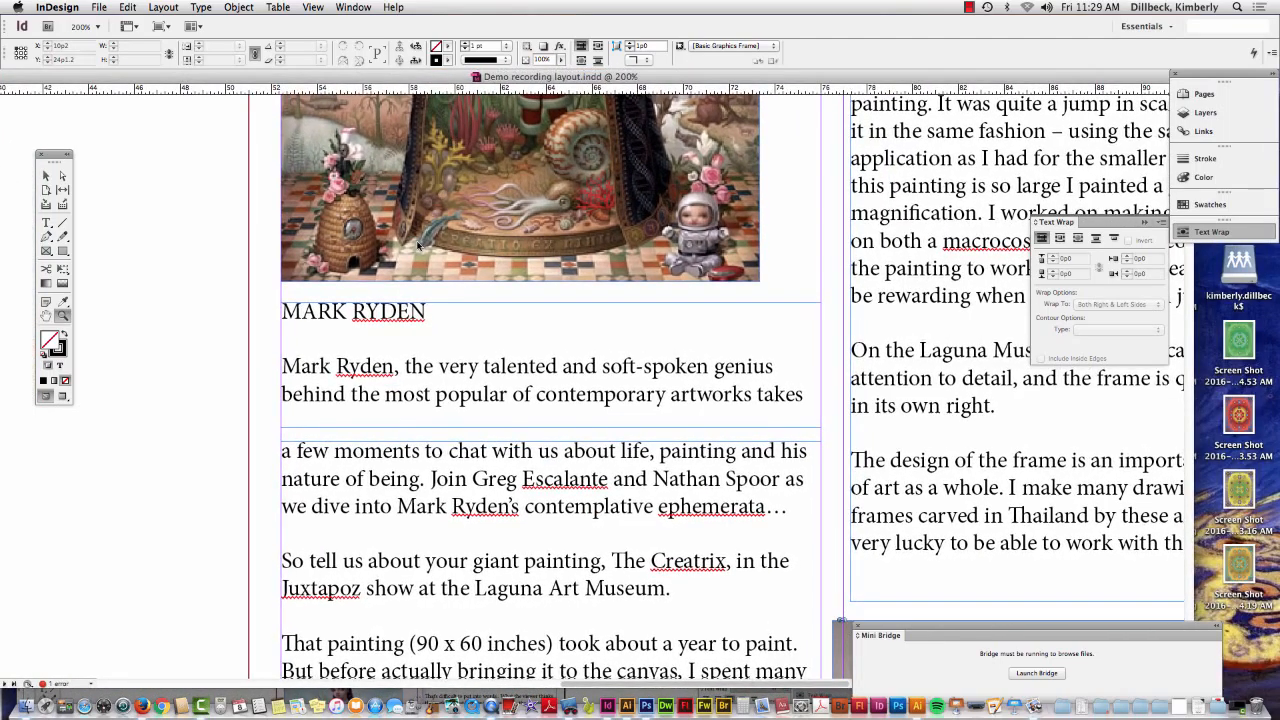
- Select the whole MARK RYDEN headline text with the Type tool
key(t)
click(300, 312)
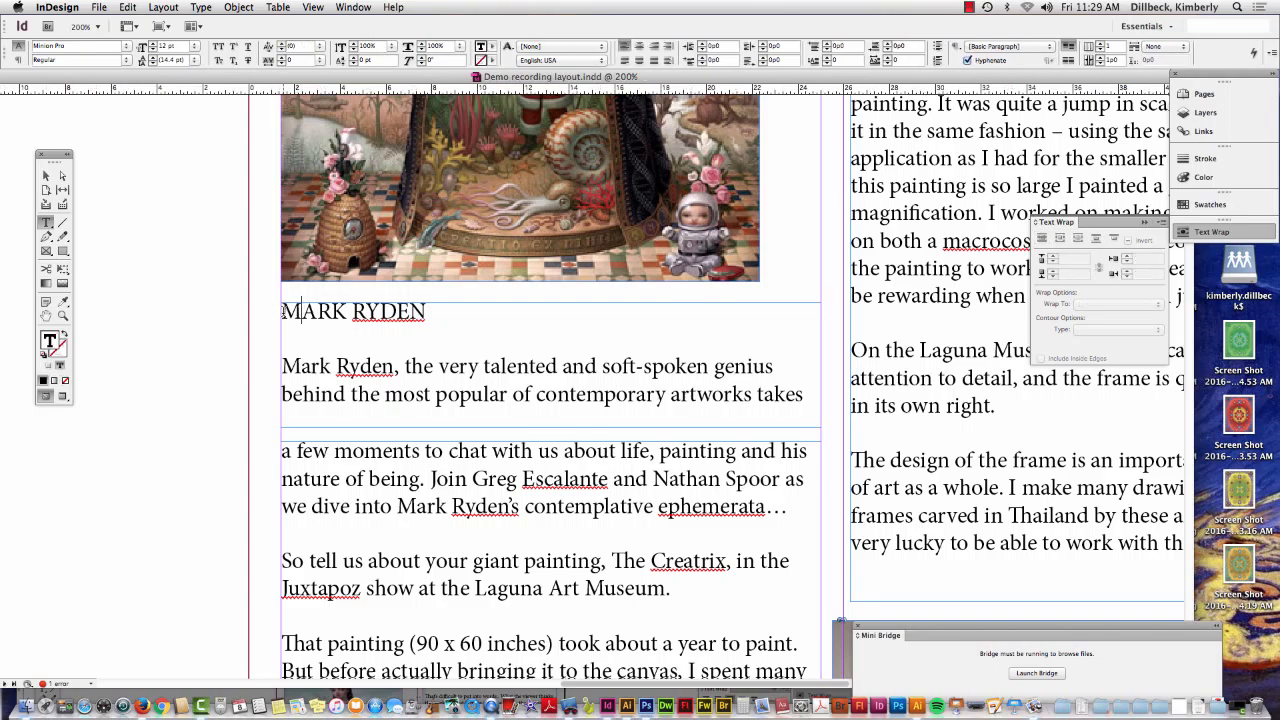
drag(282, 312, 422, 328)
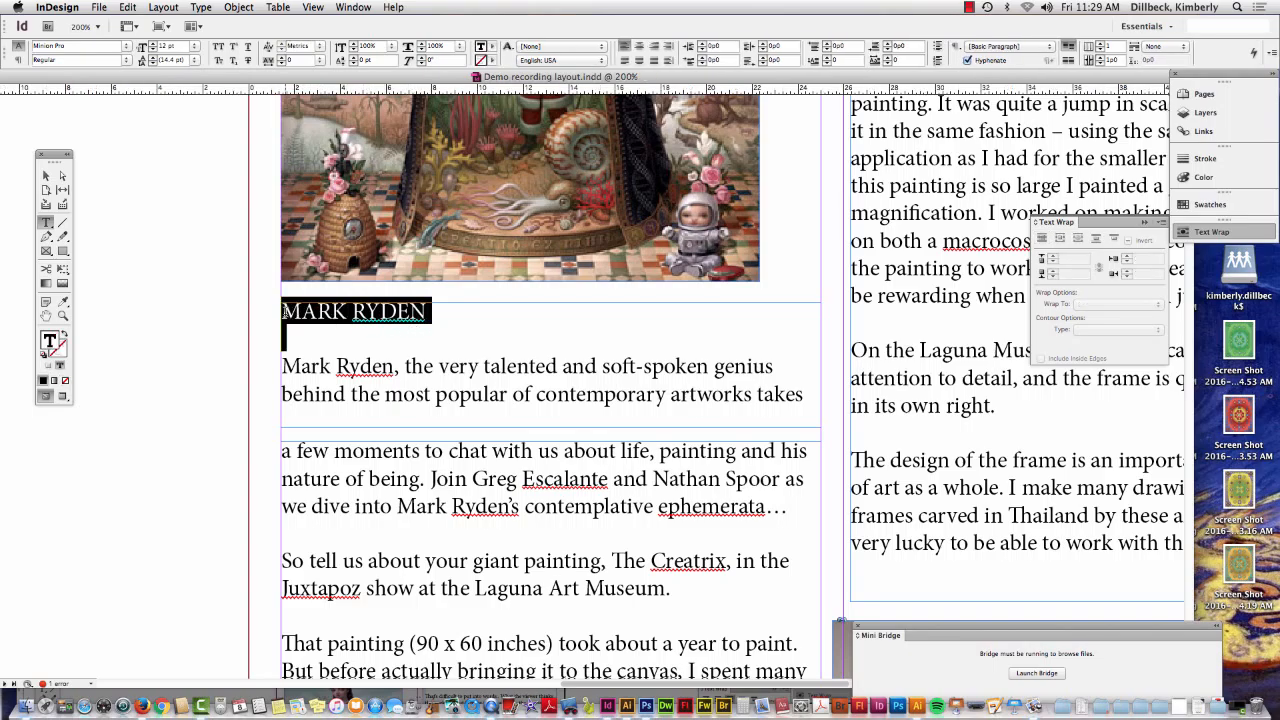
click(283, 311)
drag(283, 311, 425, 312)
click(195, 47)
key(Escape)
- Apply Bauhaus 93 to the headline and enlarge it to 60 pt
click(128, 50)
scroll(150, 385, down, 3)
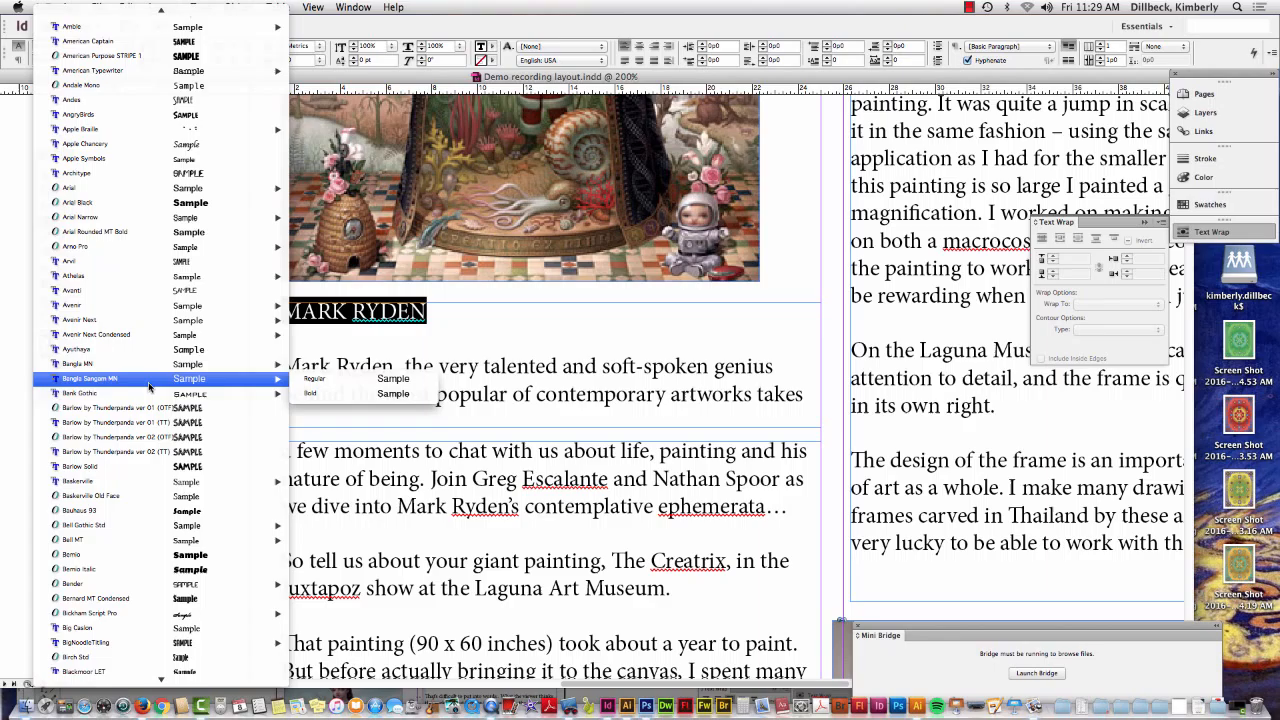
scroll(148, 385, down, 3)
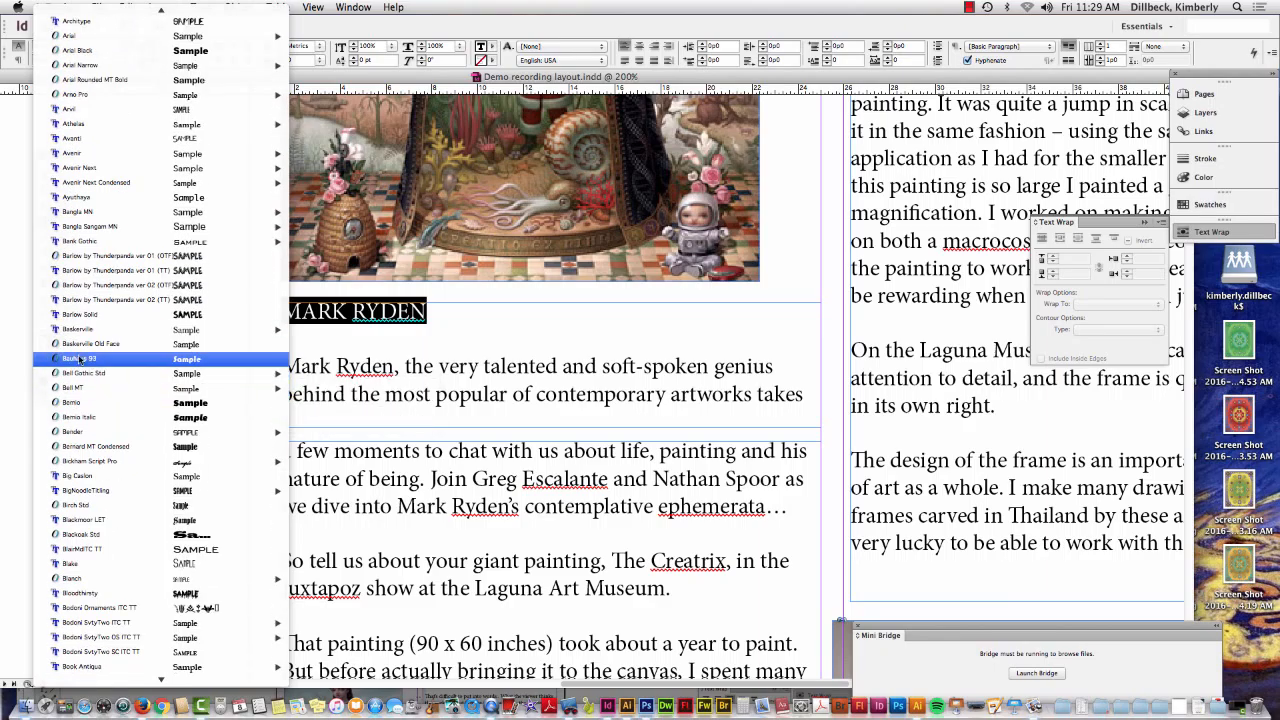
click(80, 358)
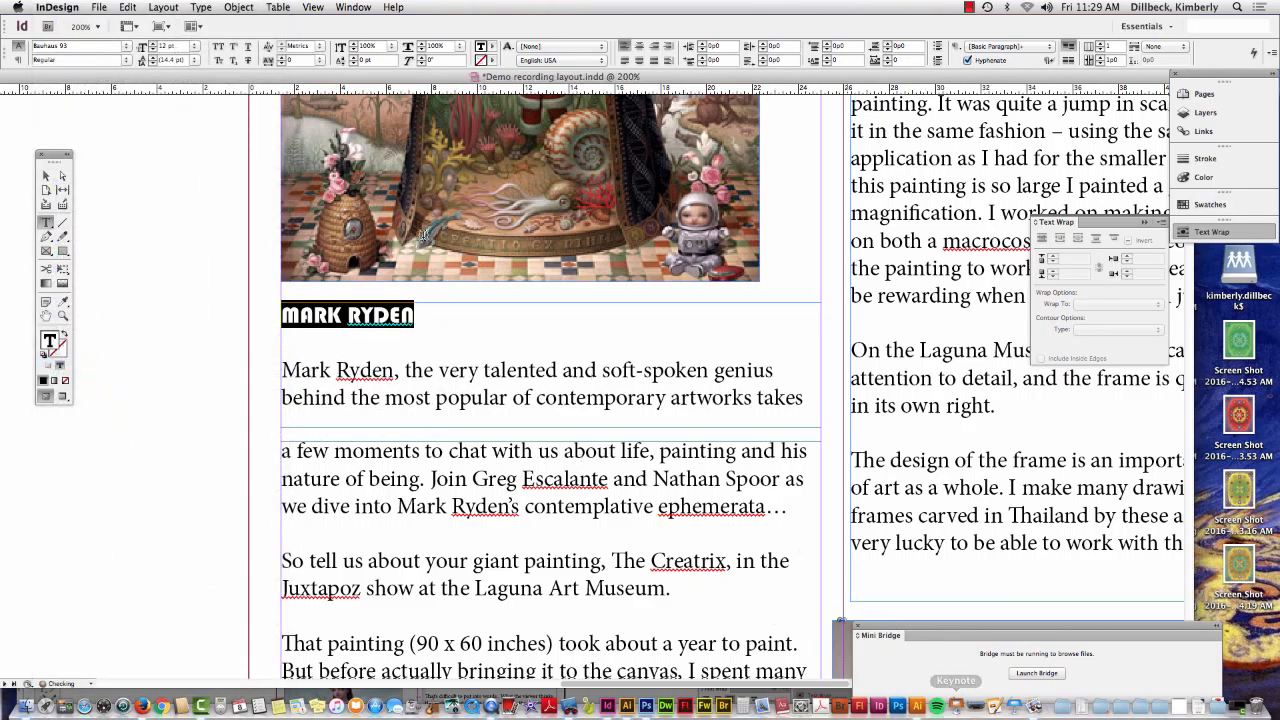
click(195, 48)
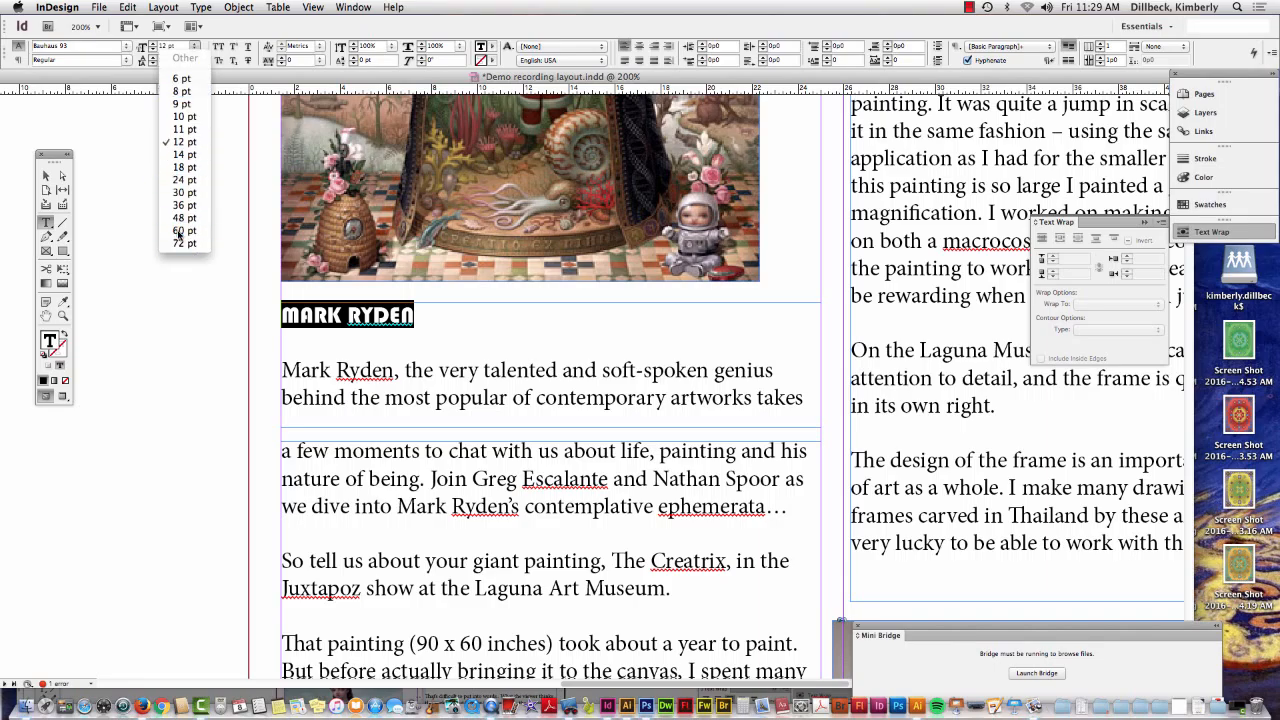
click(184, 243)
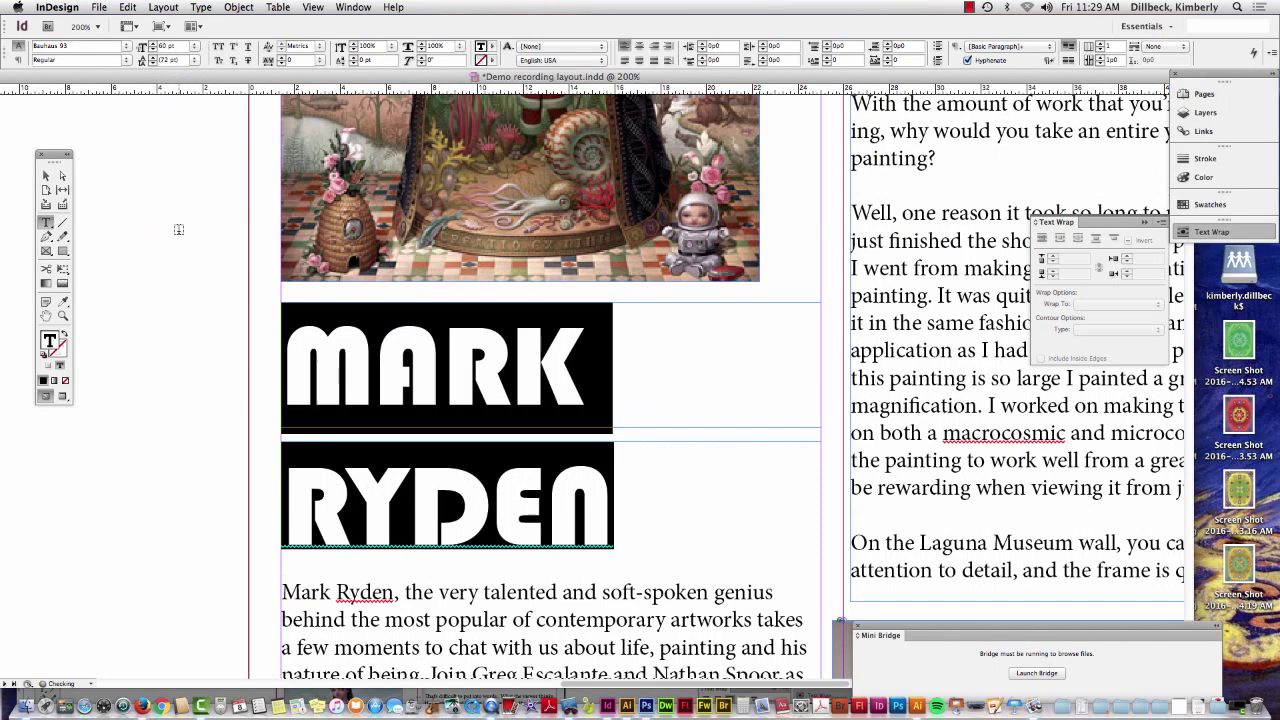
- Try 30 pt, then settle the headline at 48 pt to fill the column width
click(195, 47)
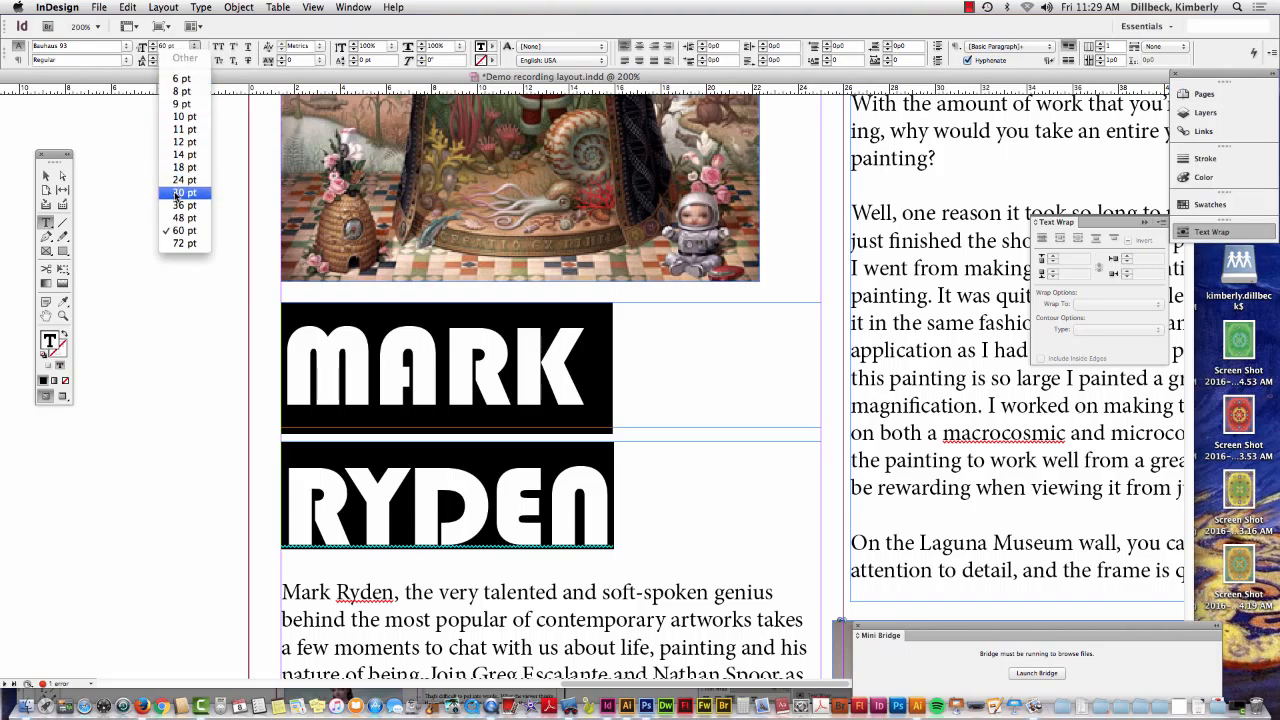
click(184, 204)
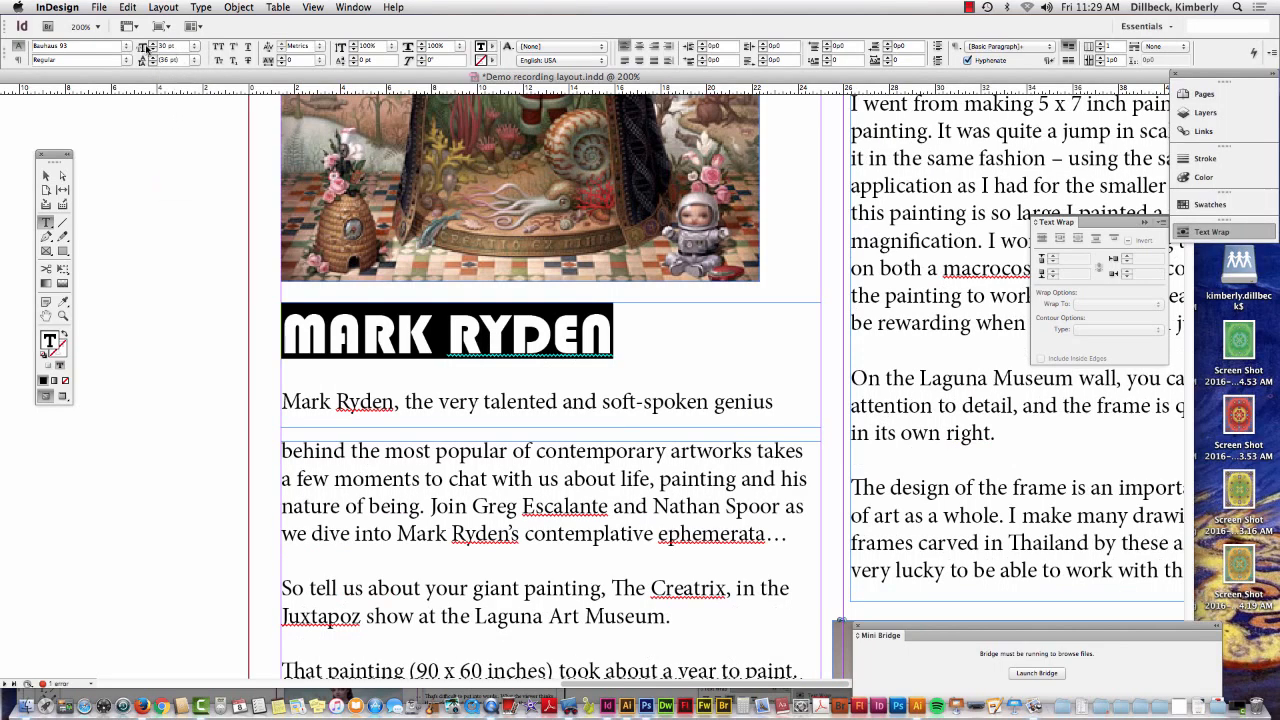
click(195, 47)
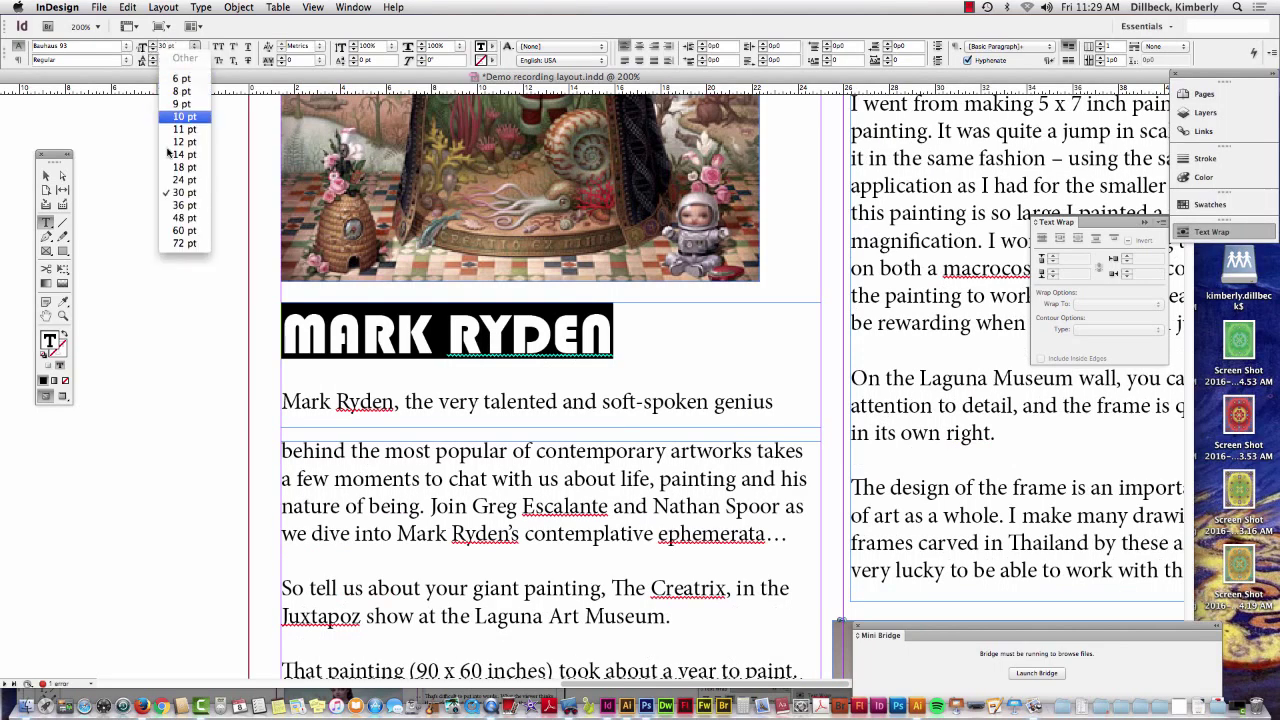
click(178, 218)
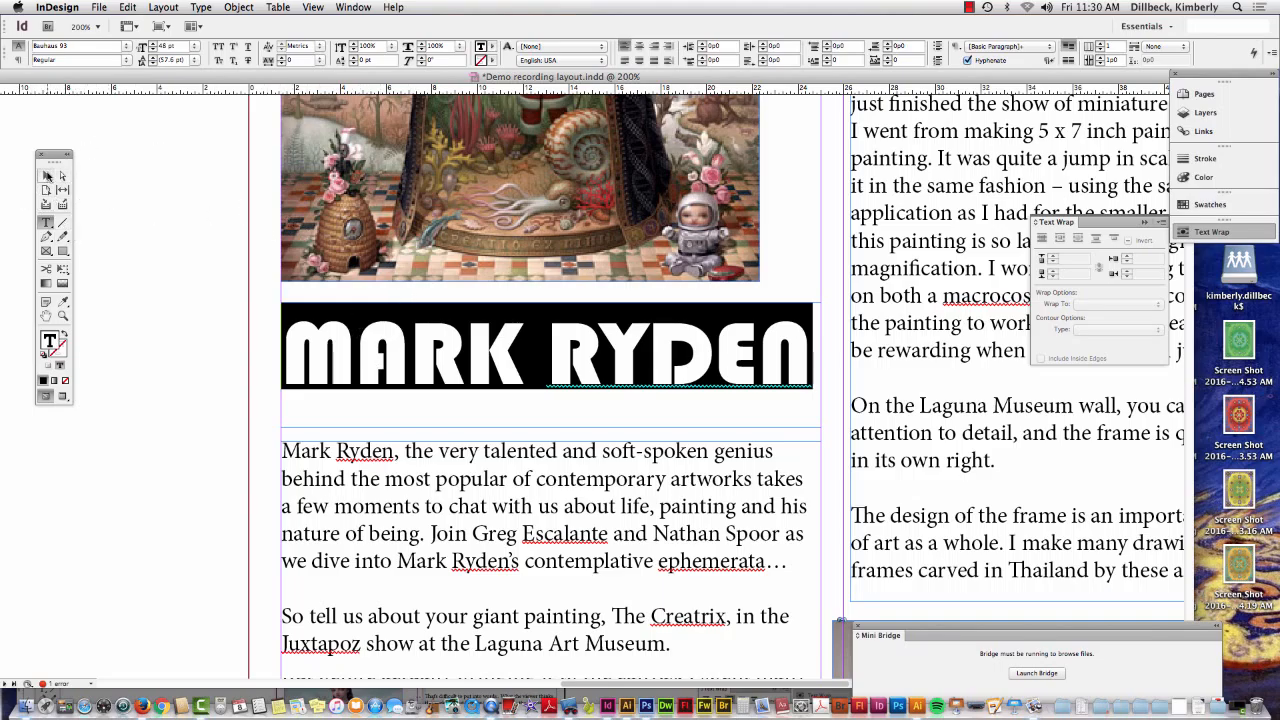
- Select the headline frame and shorten its bottom edge to remove empty space above the intro
key(Escape)
click(235, 403)
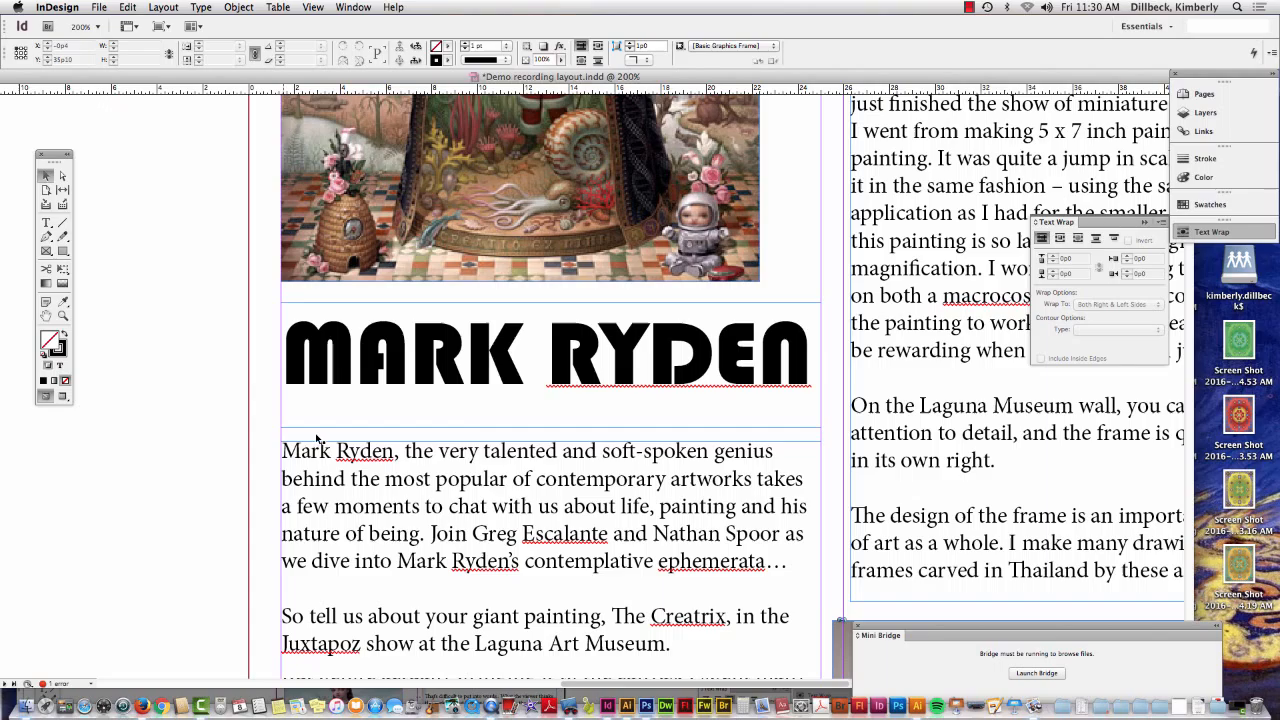
click(470, 447)
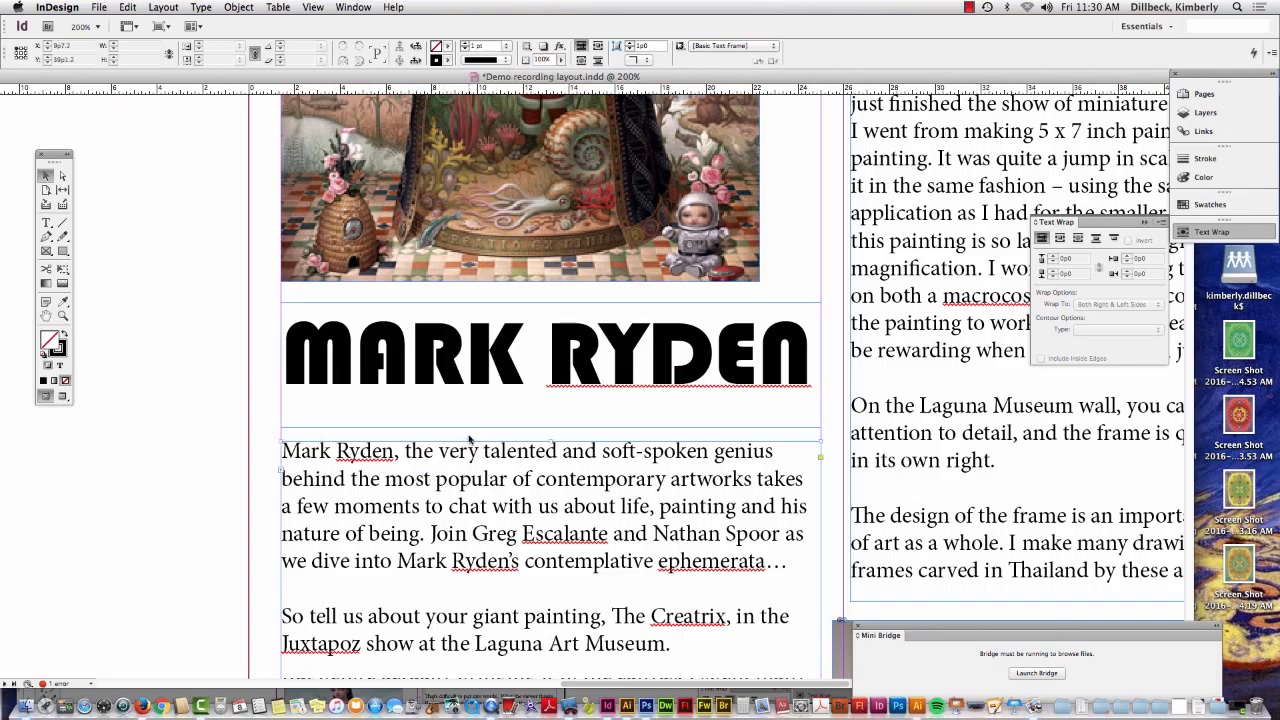
click(521, 411)
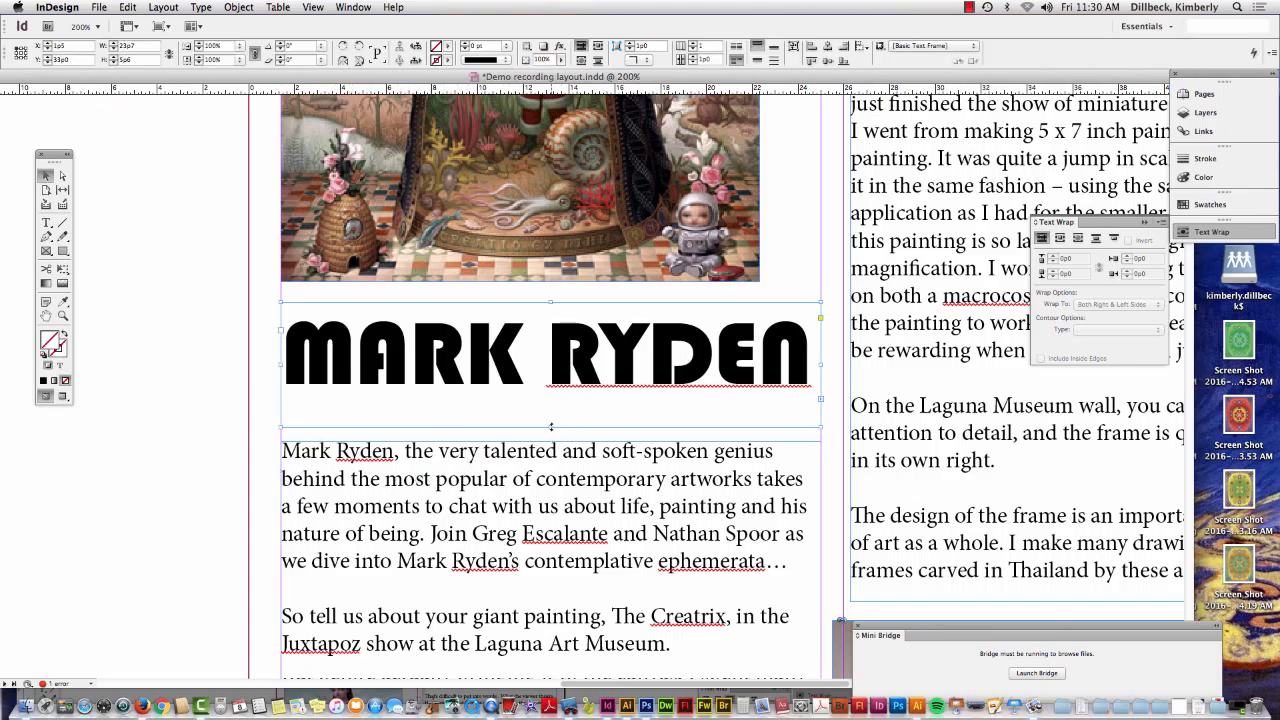
mouse_move(553, 422)
mouse_down()
mouse_move(556, 408)
mouse_move(550, 440)
mouse_move(557, 408)
mouse_up()
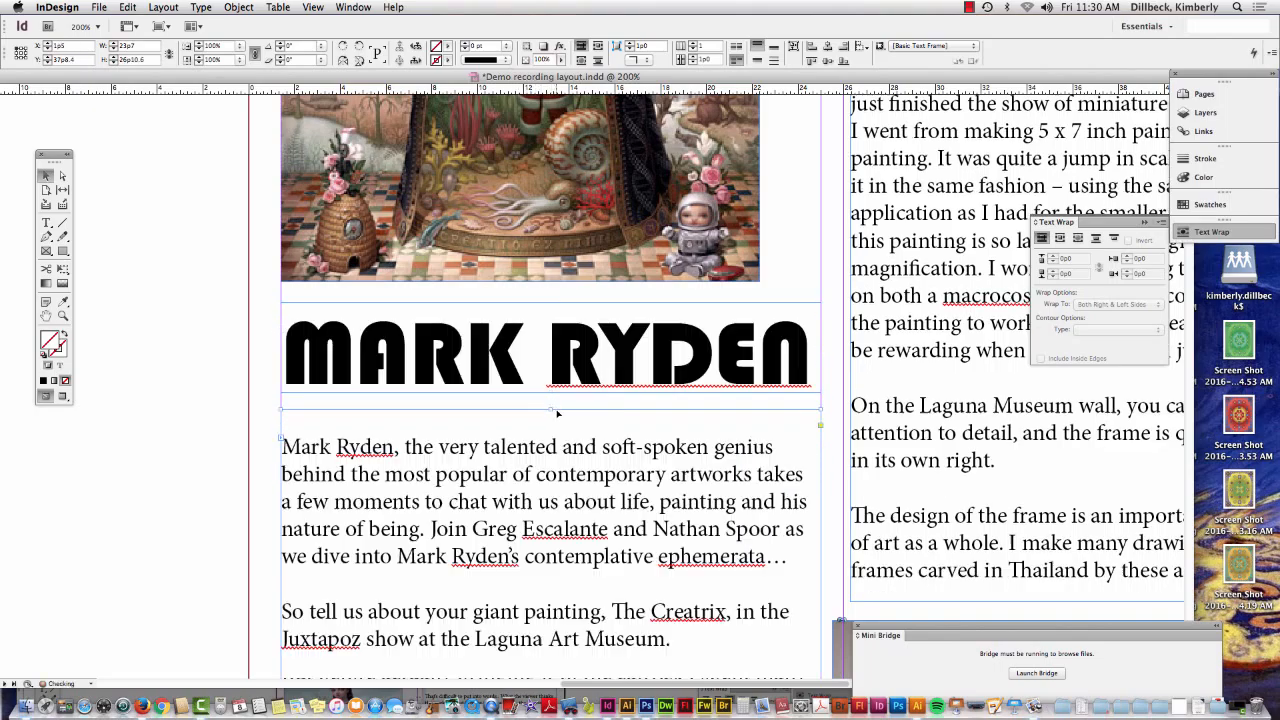
drag(550, 410, 550, 398)
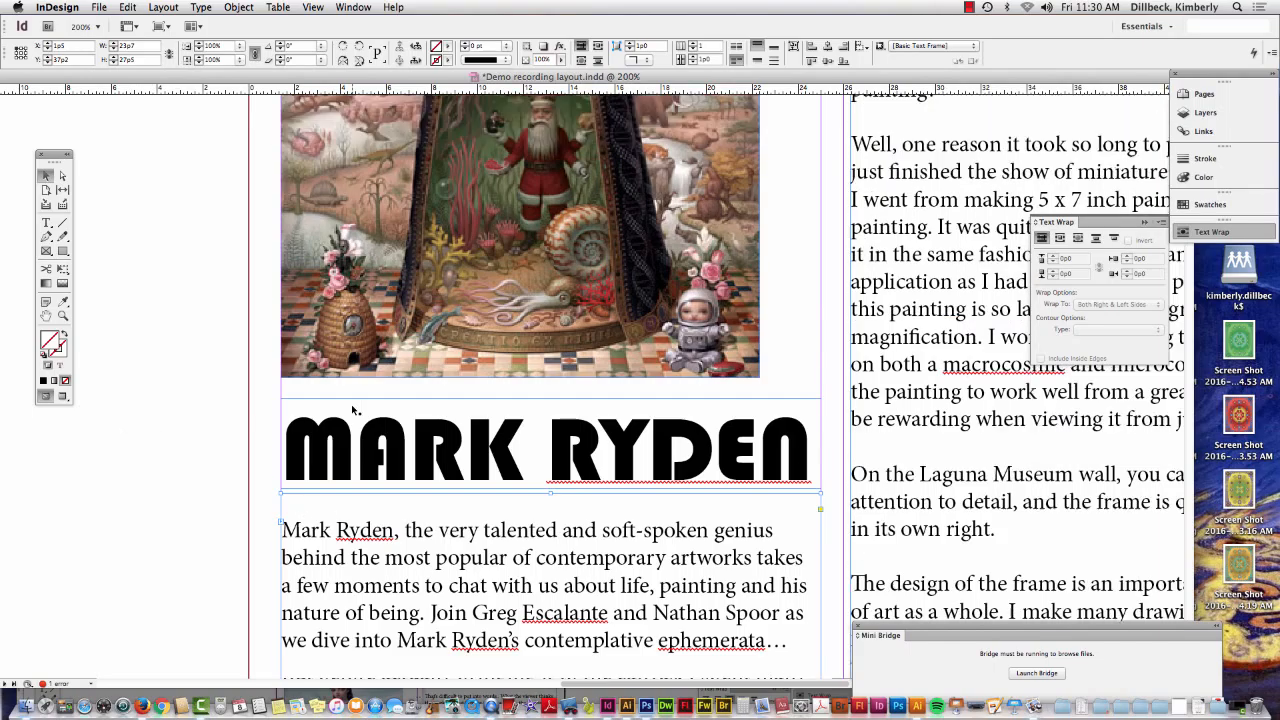
scroll(150, 433, up, 3)
scroll(353, 410, up, 3)
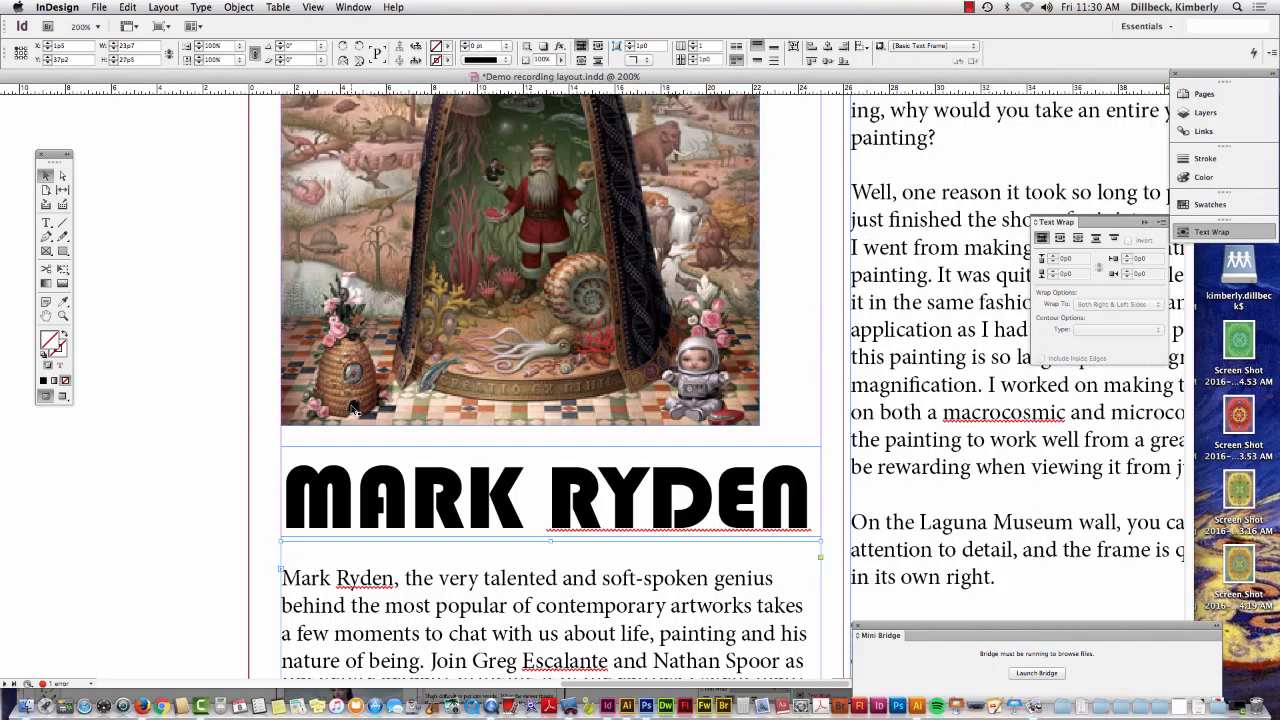
scroll(353, 410, up, 3)
scroll(353, 410, down, 5)
scroll(353, 410, down, 4)
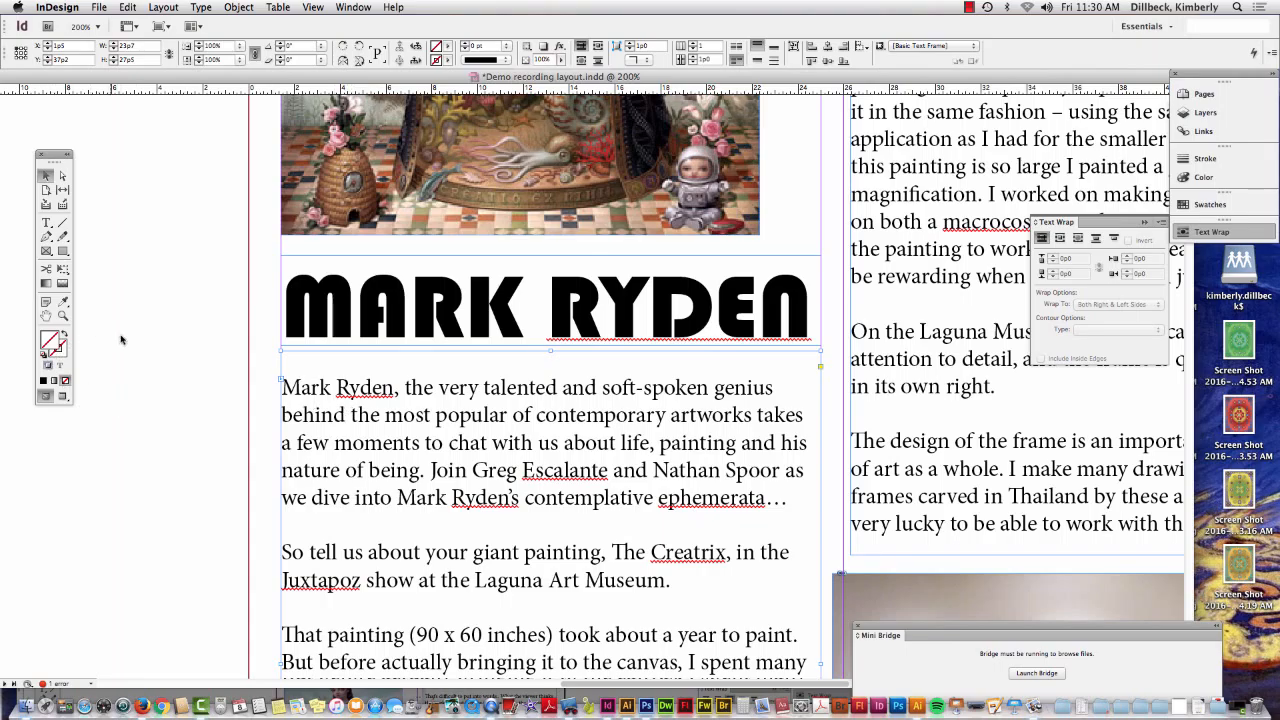
click(130, 345)
double_click(48, 343)
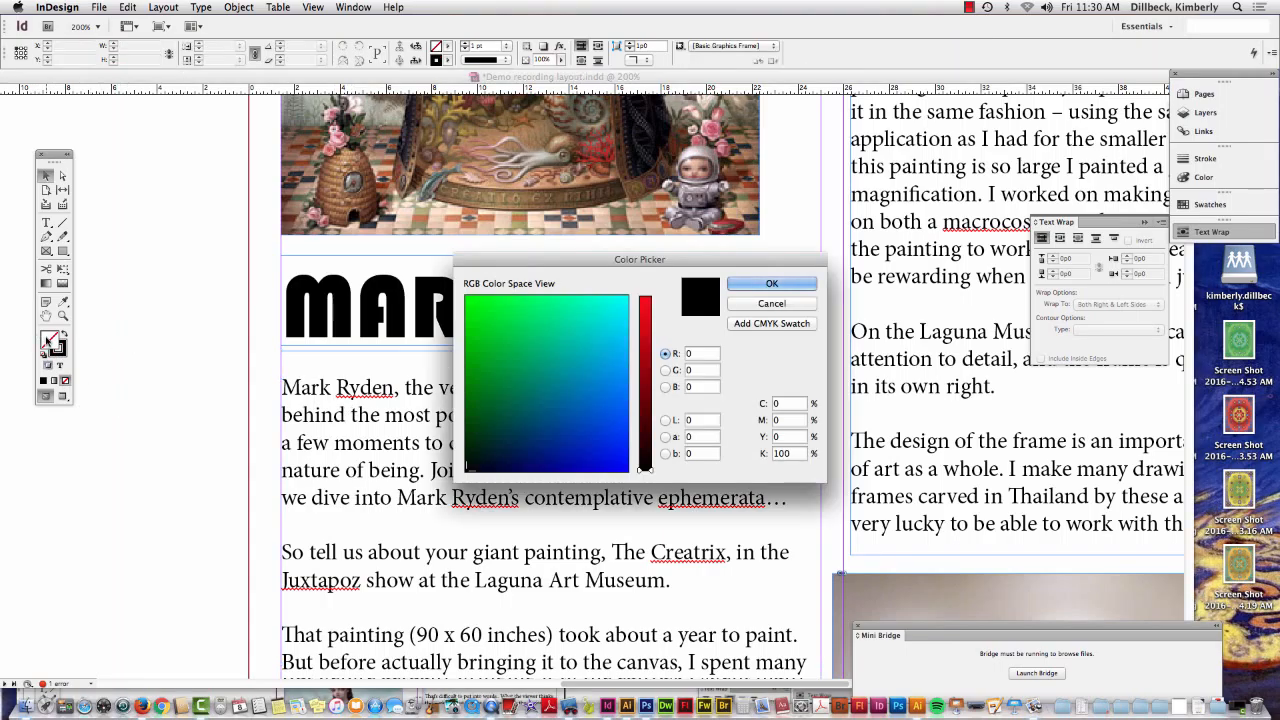
drag(546, 262, 260, 276)
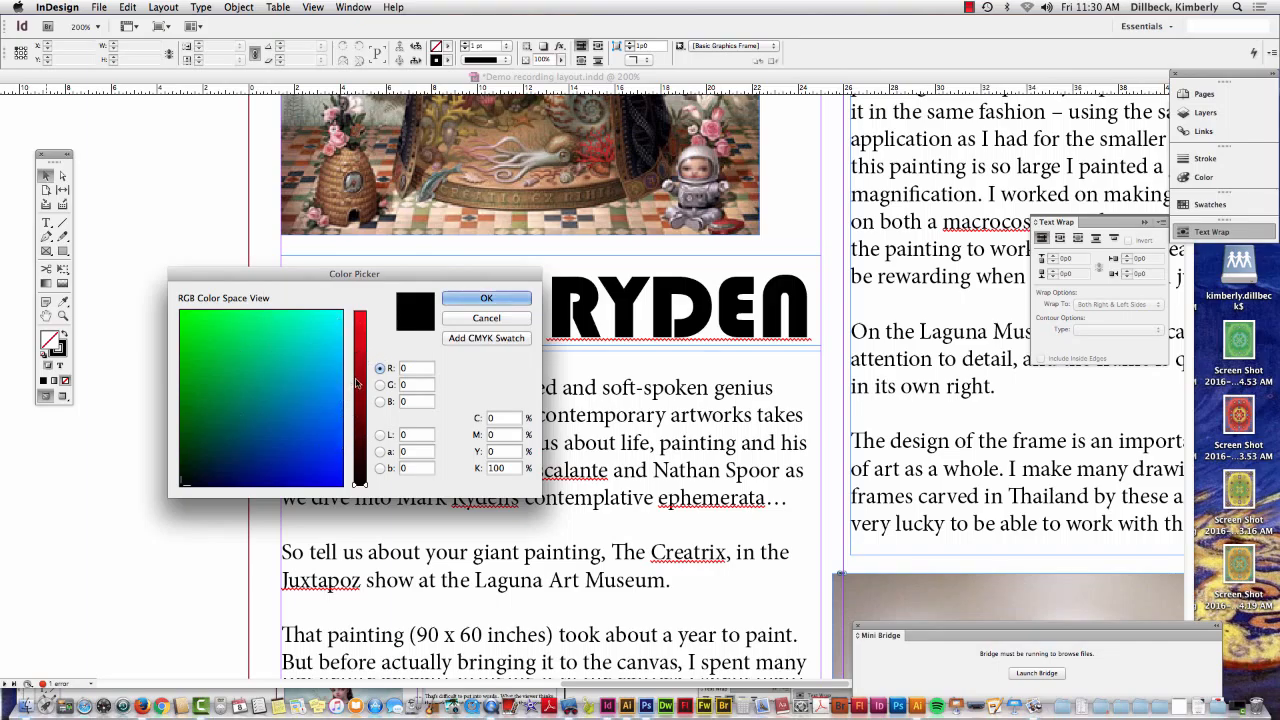
click(360, 378)
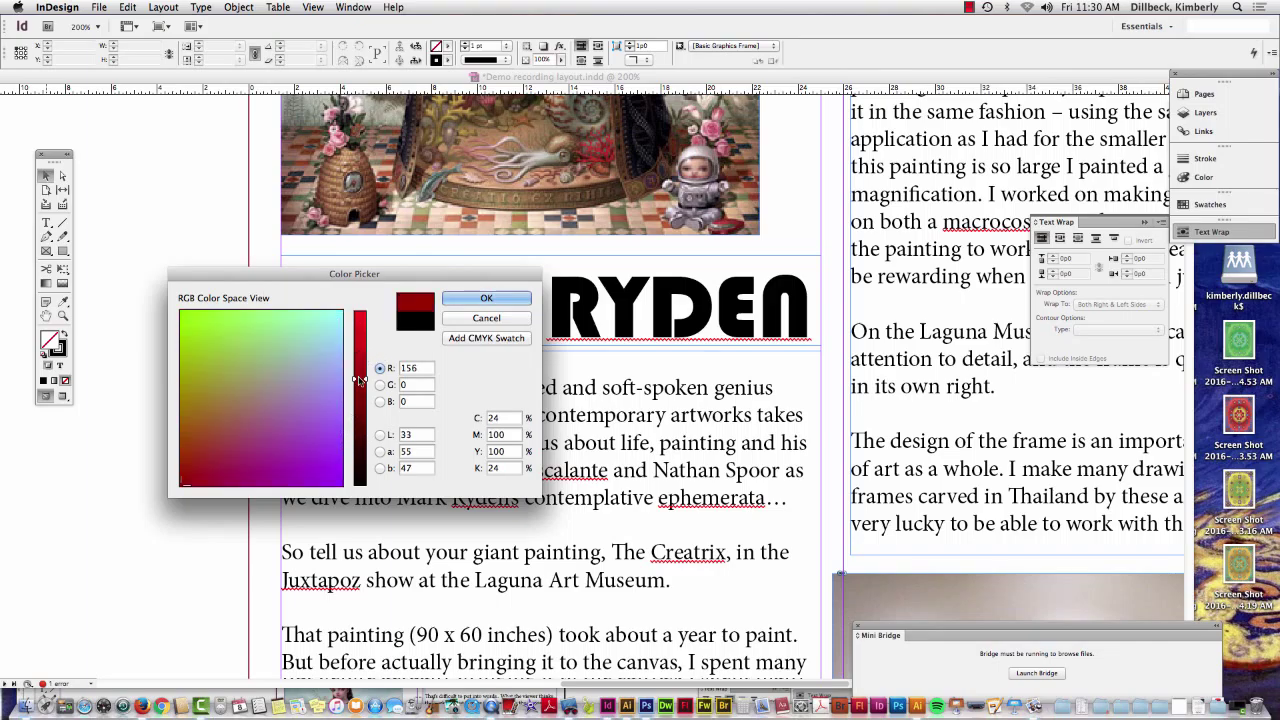
click(362, 328)
click(362, 473)
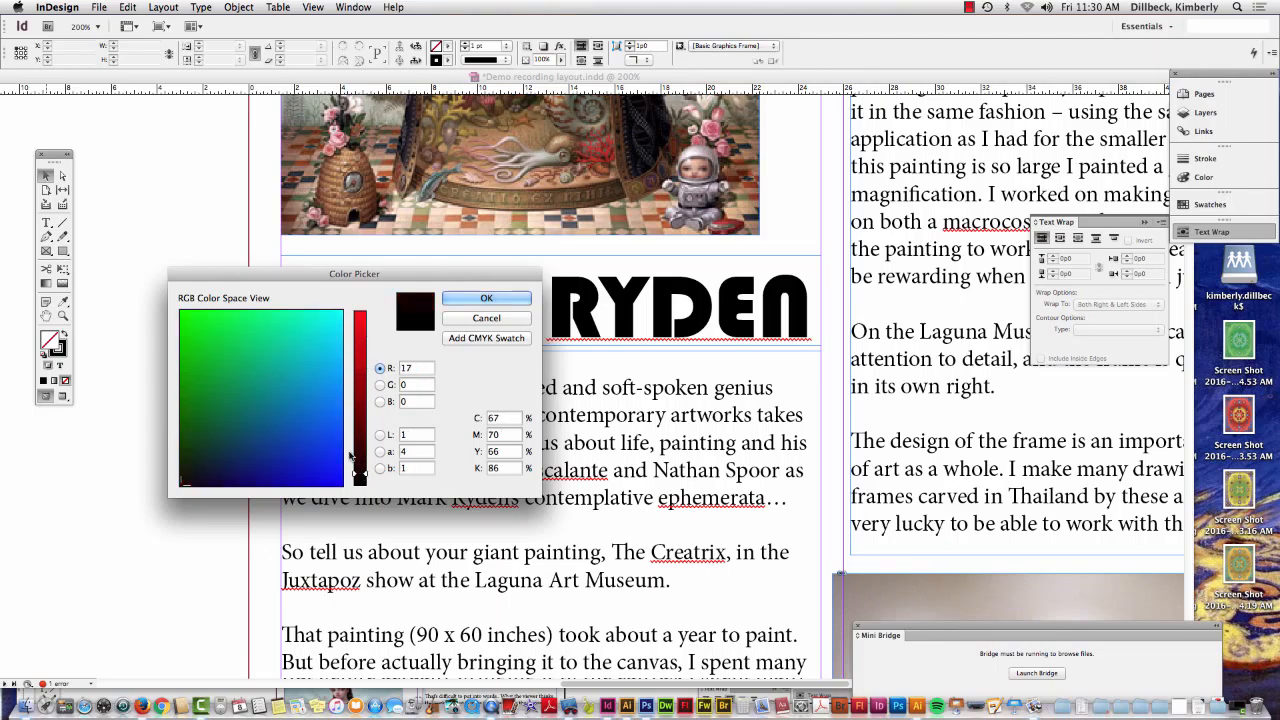
click(362, 425)
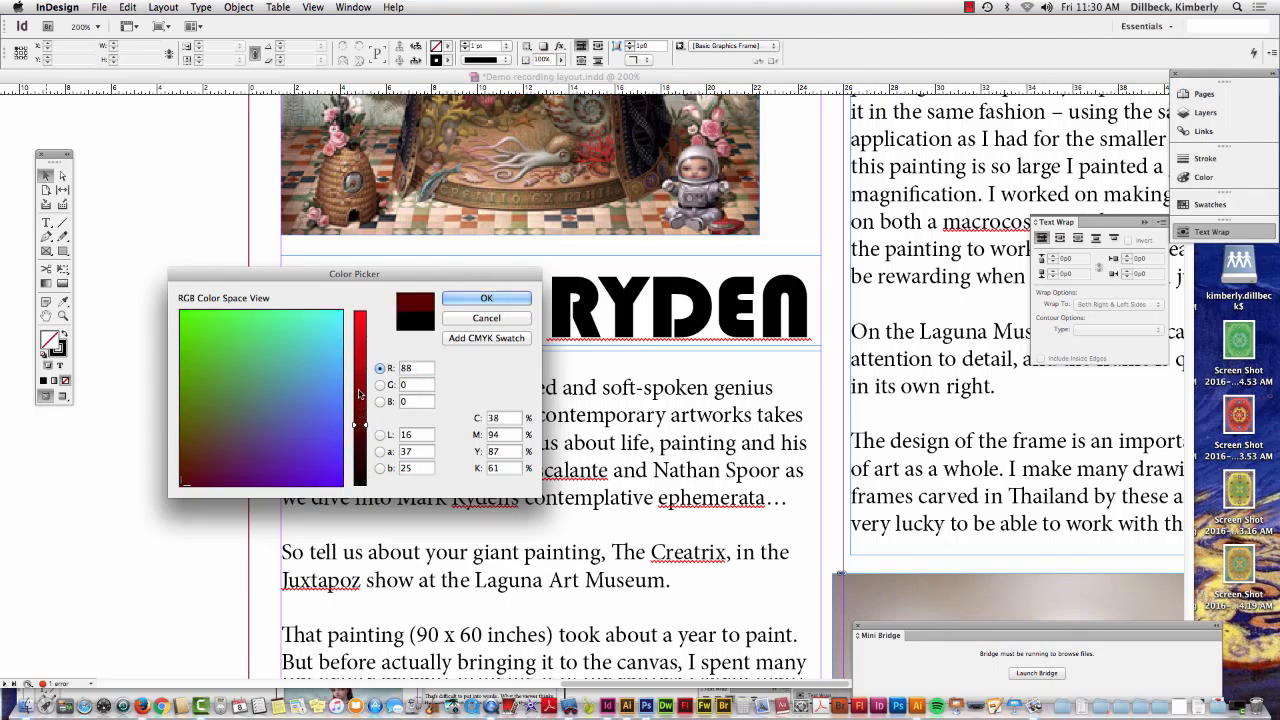
click(362, 470)
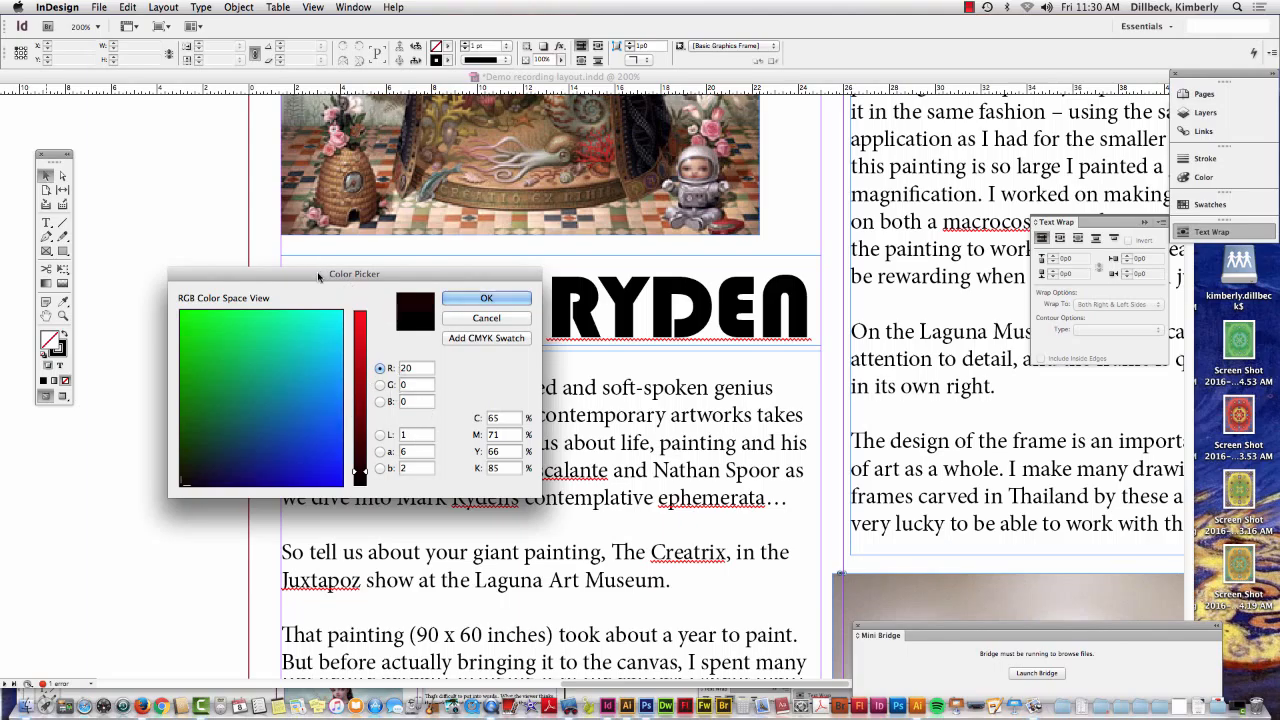
drag(384, 275, 490, 263)
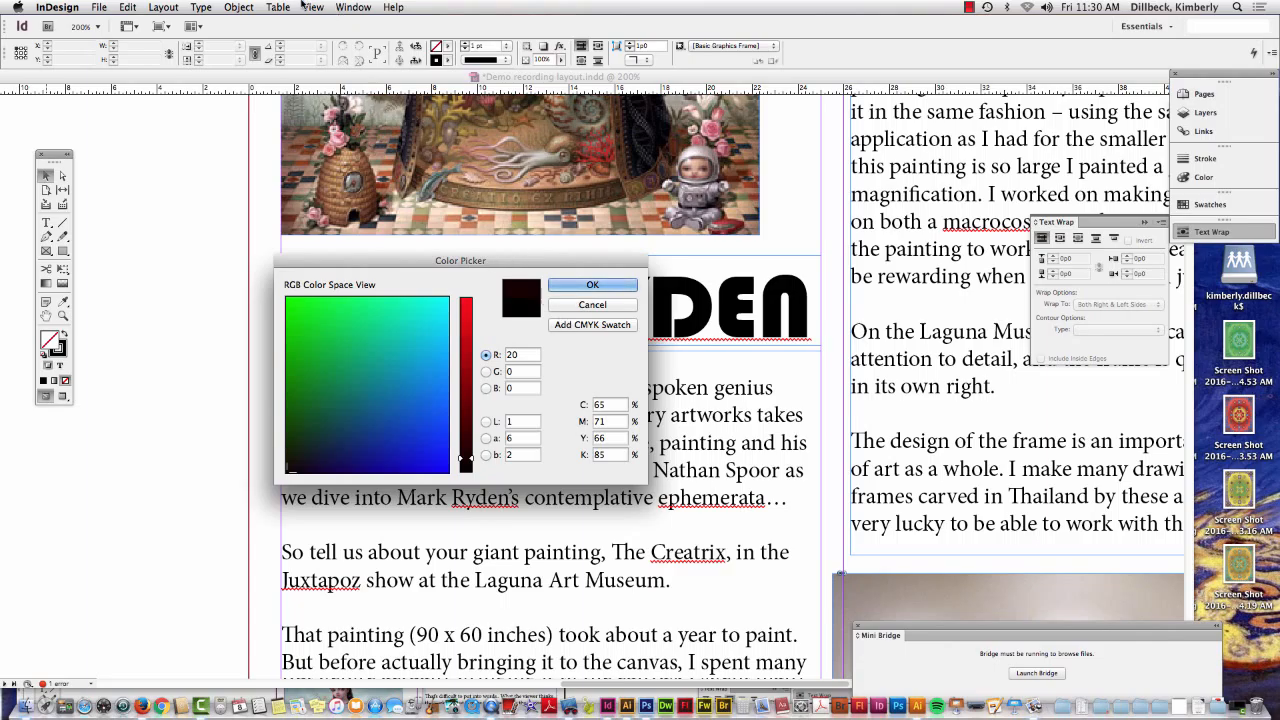
click(592, 304)
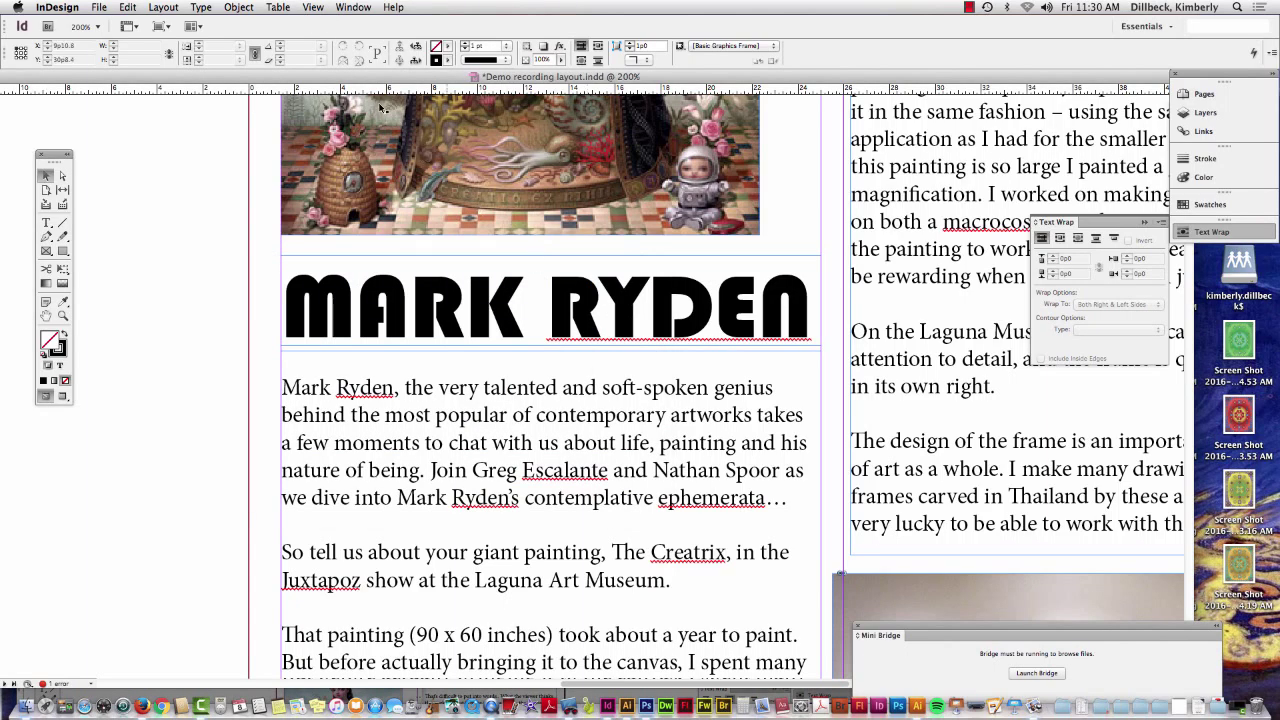
- Show the Kuler colour themes via Window > Extensions and place them beside the page
click(354, 7)
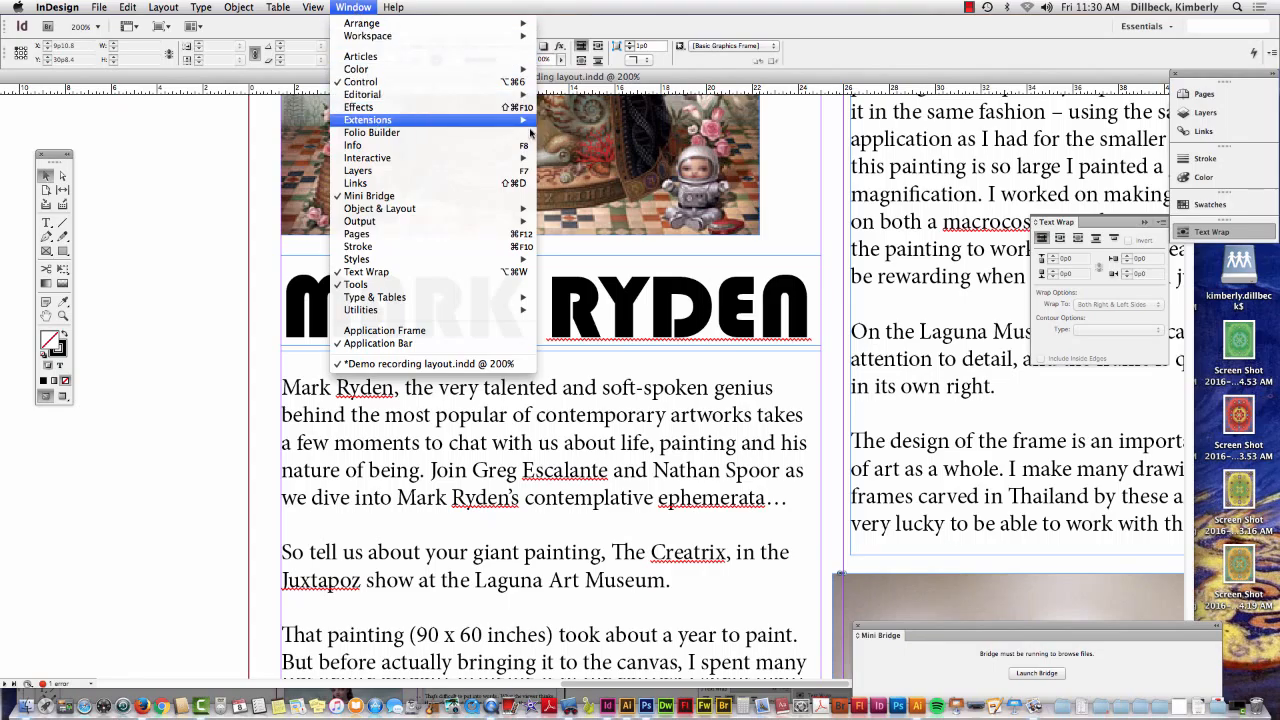
mouse_move(368, 120)
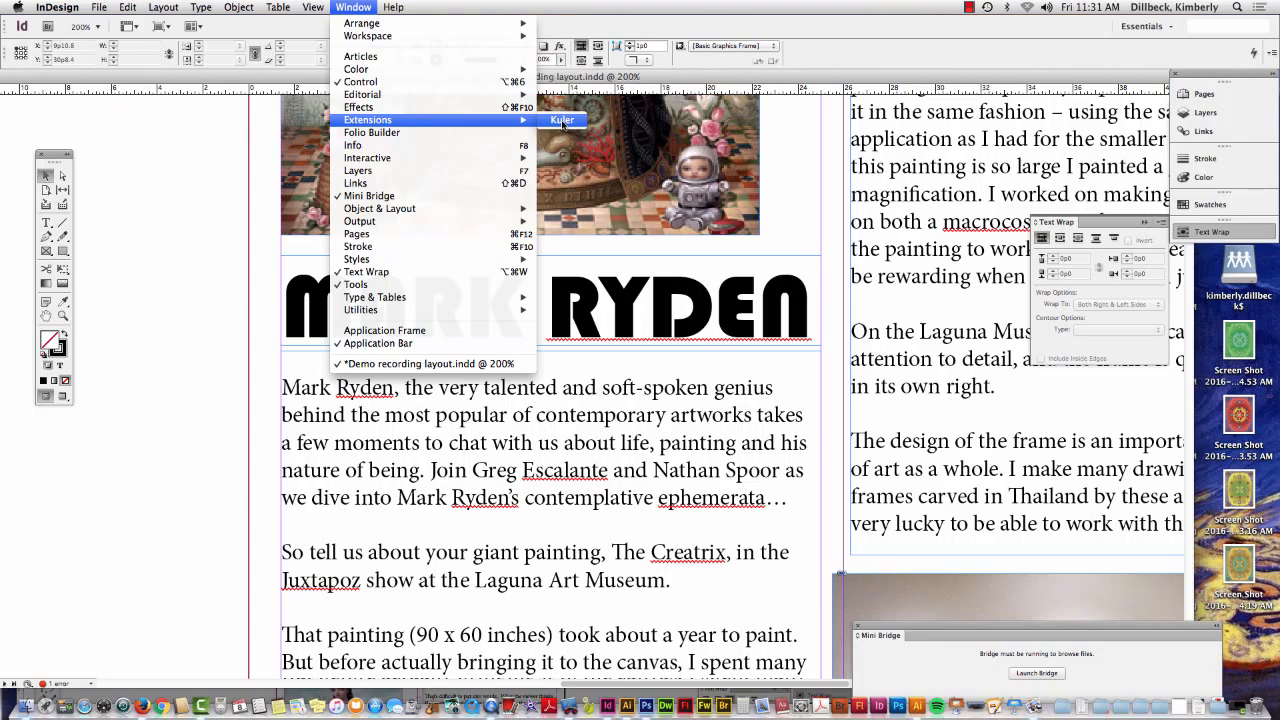
click(562, 120)
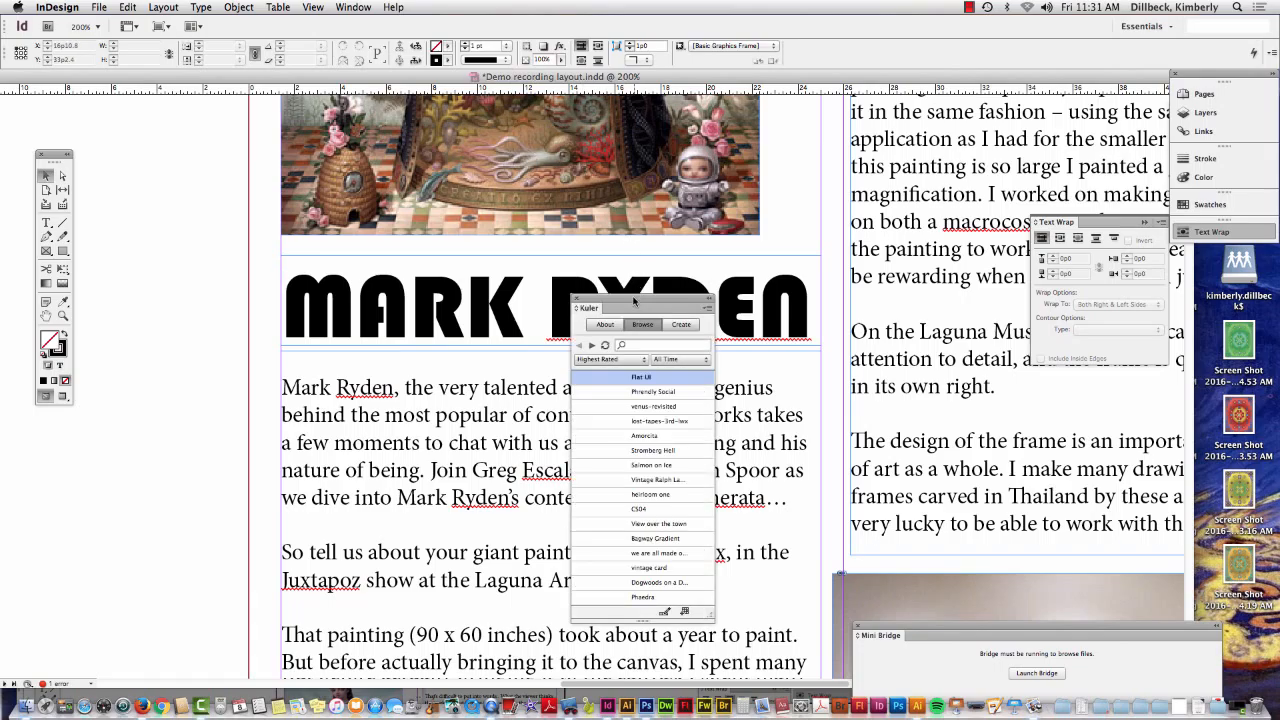
mouse_move(635, 305)
mouse_down()
mouse_move(292, 240)
mouse_move(168, 180)
mouse_up()
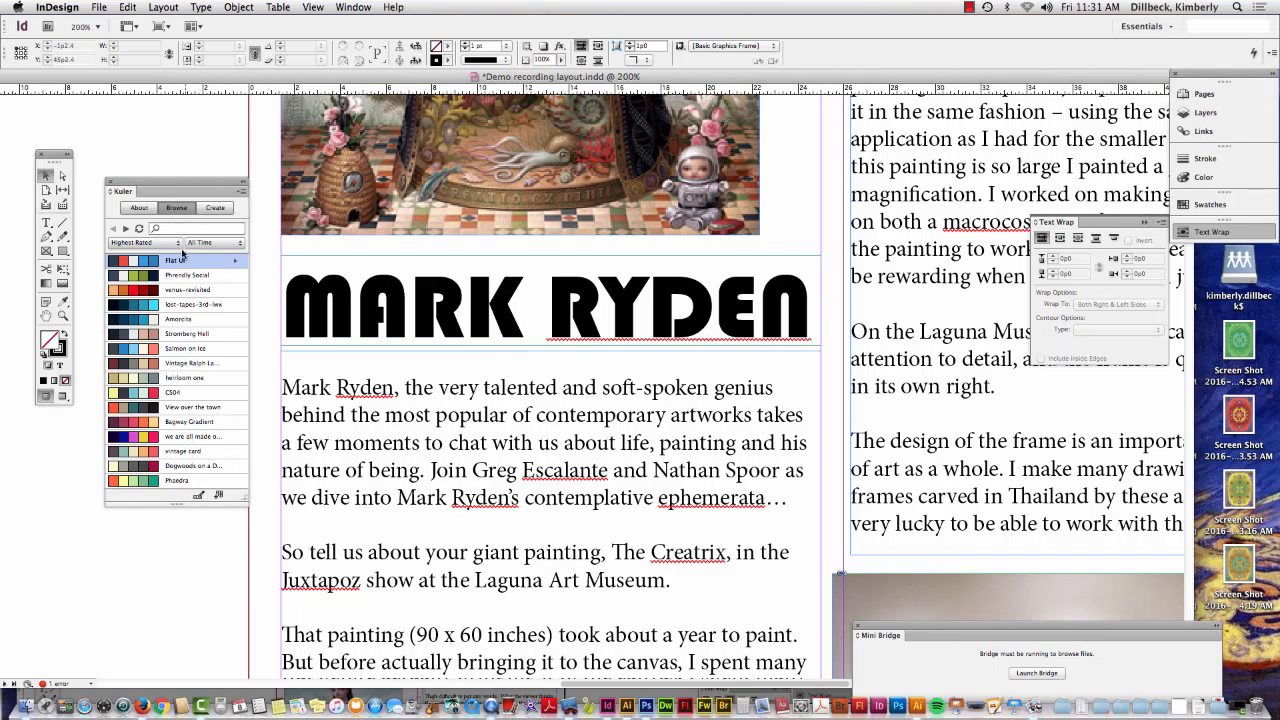
- Build a Custom-rule Kuler theme of light blue, yellow, red, orange and green
click(214, 208)
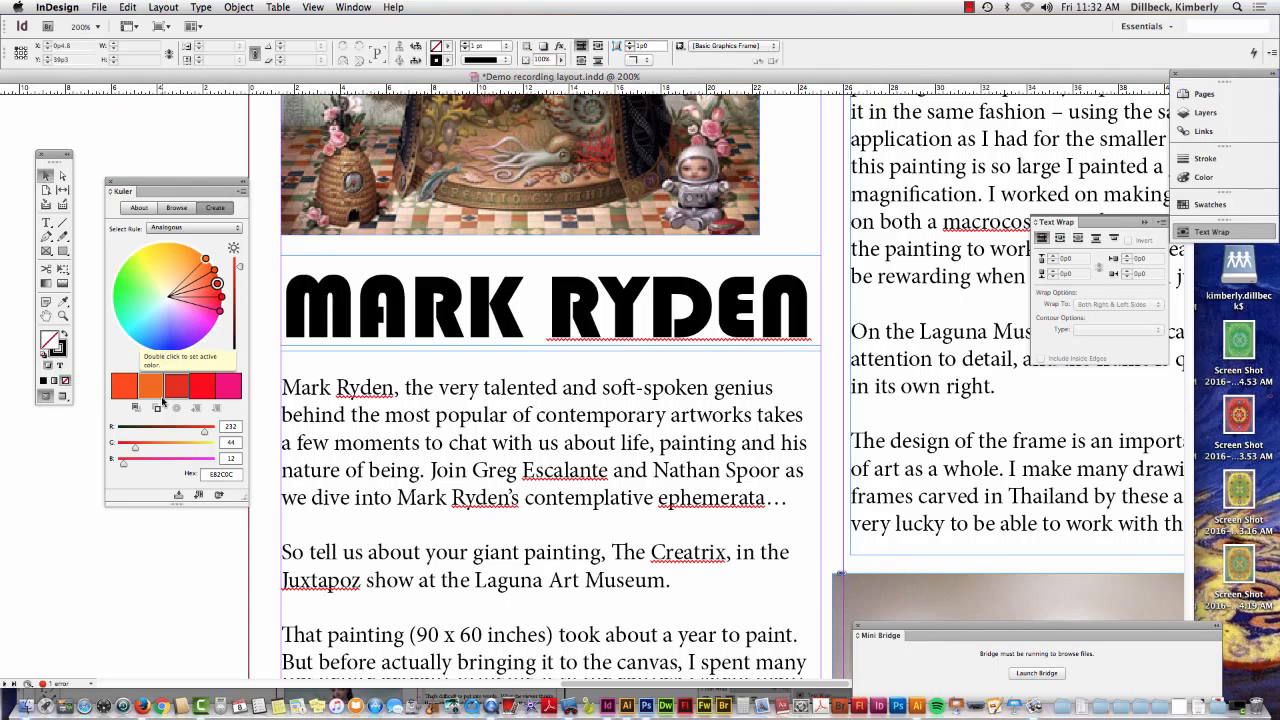
click(224, 228)
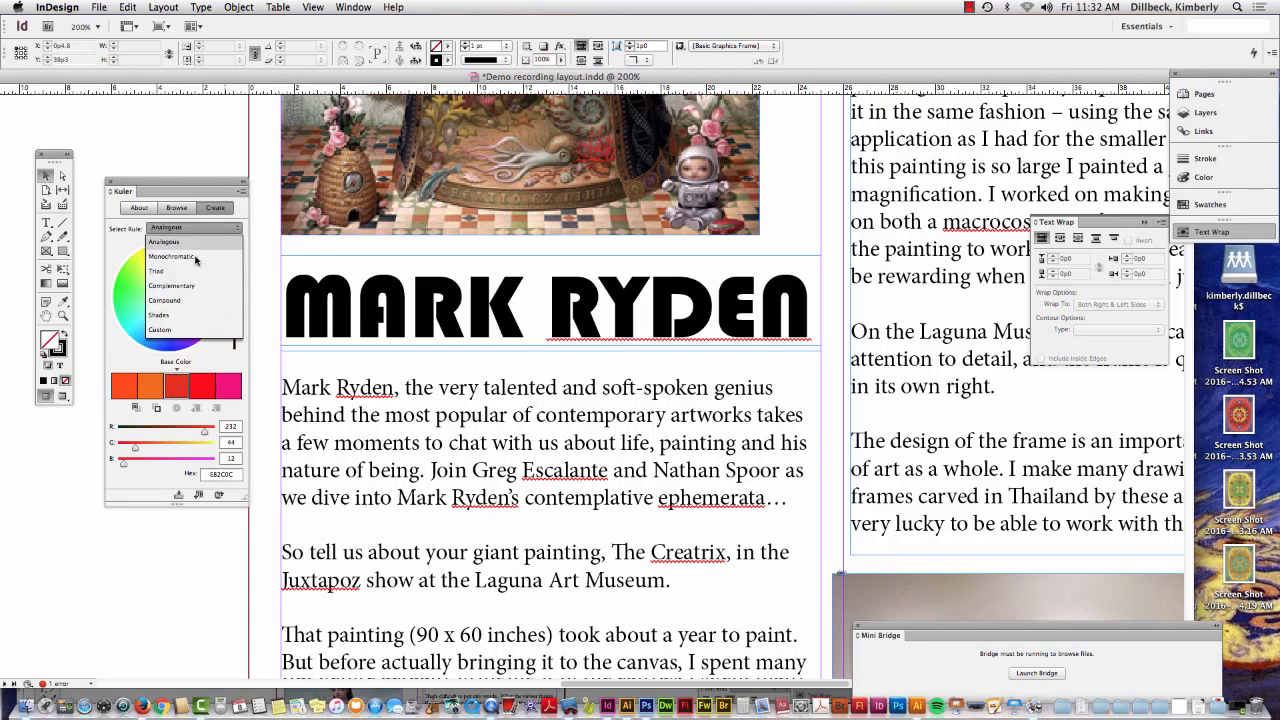
click(162, 333)
drag(221, 315, 121, 298)
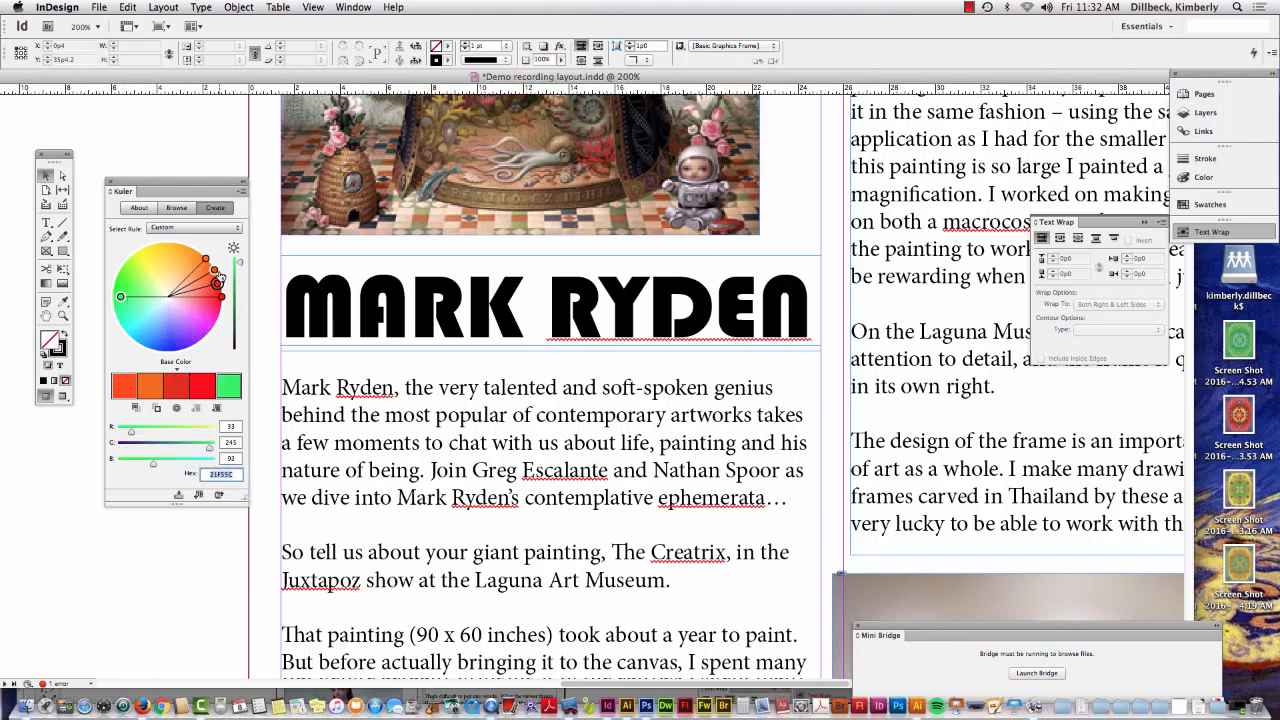
drag(216, 284, 180, 341)
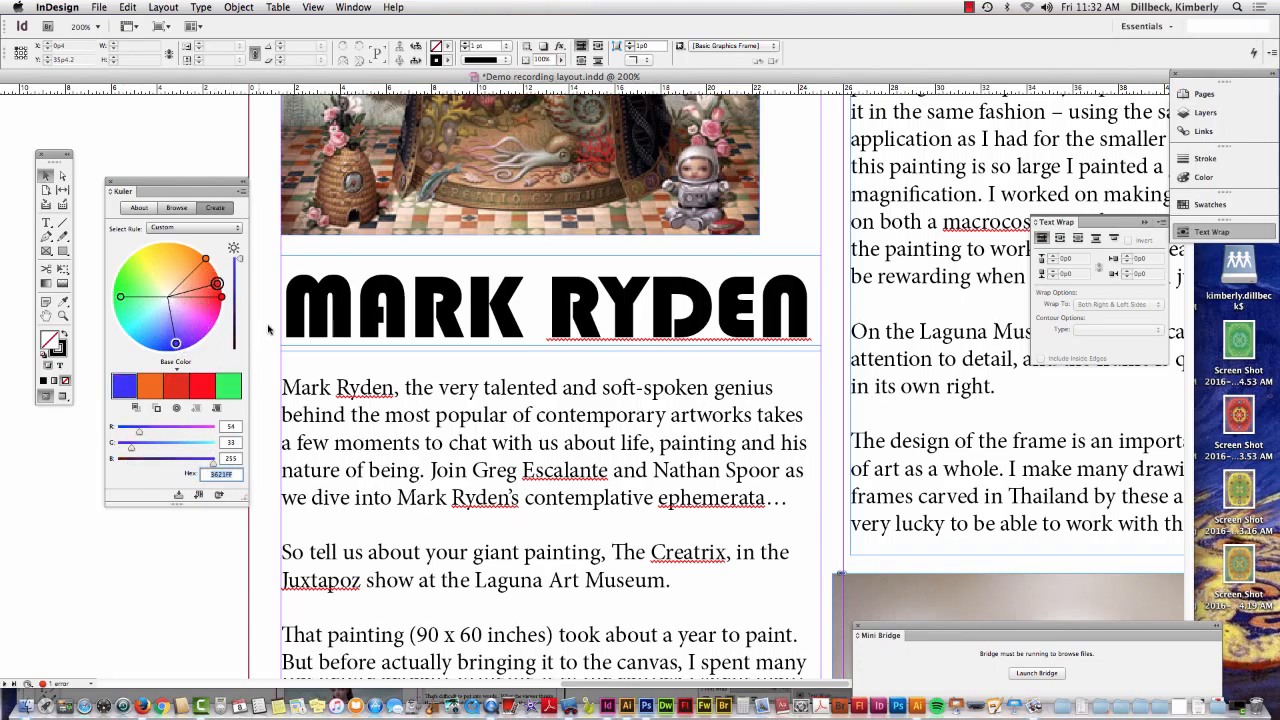
drag(204, 258, 159, 246)
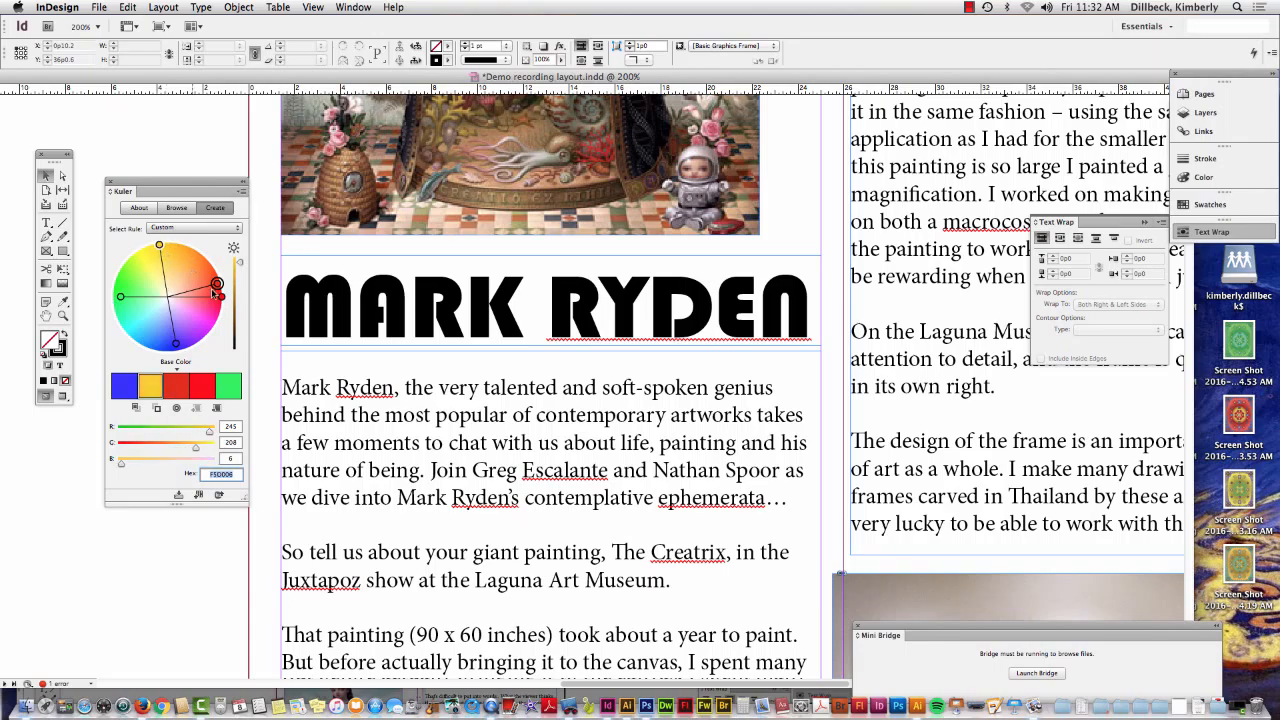
drag(217, 296, 185, 258)
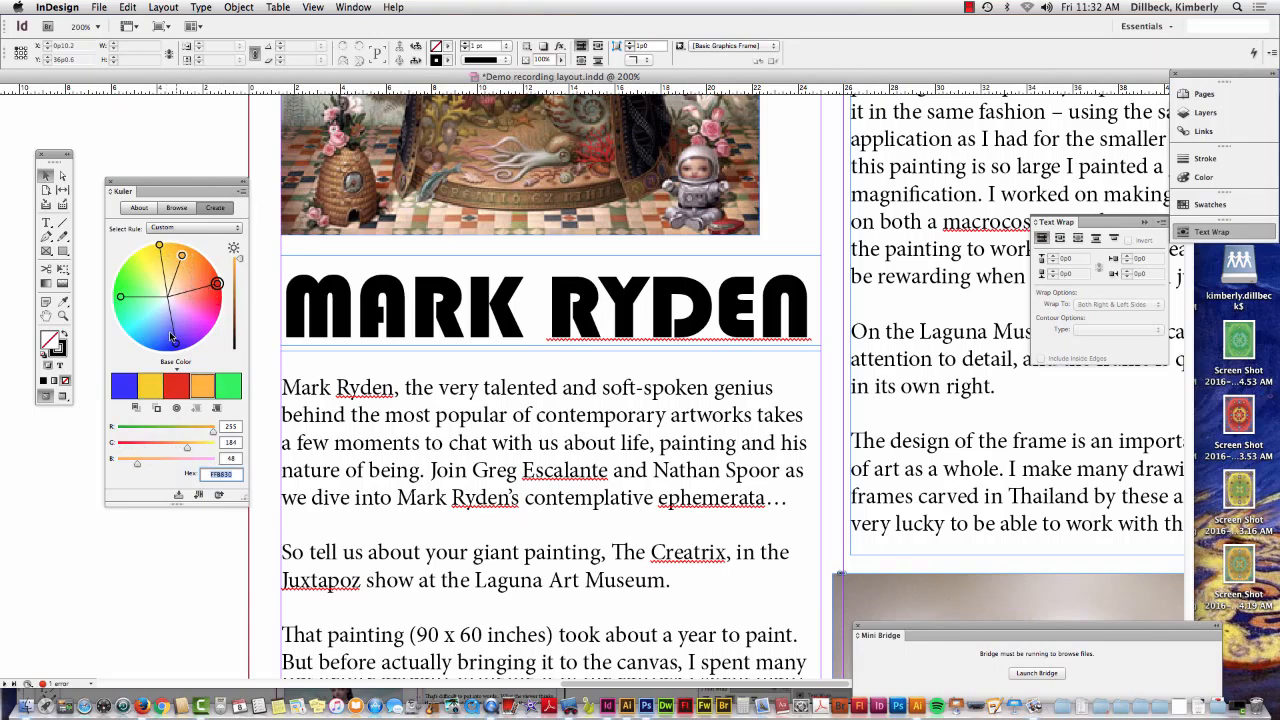
drag(176, 341, 142, 333)
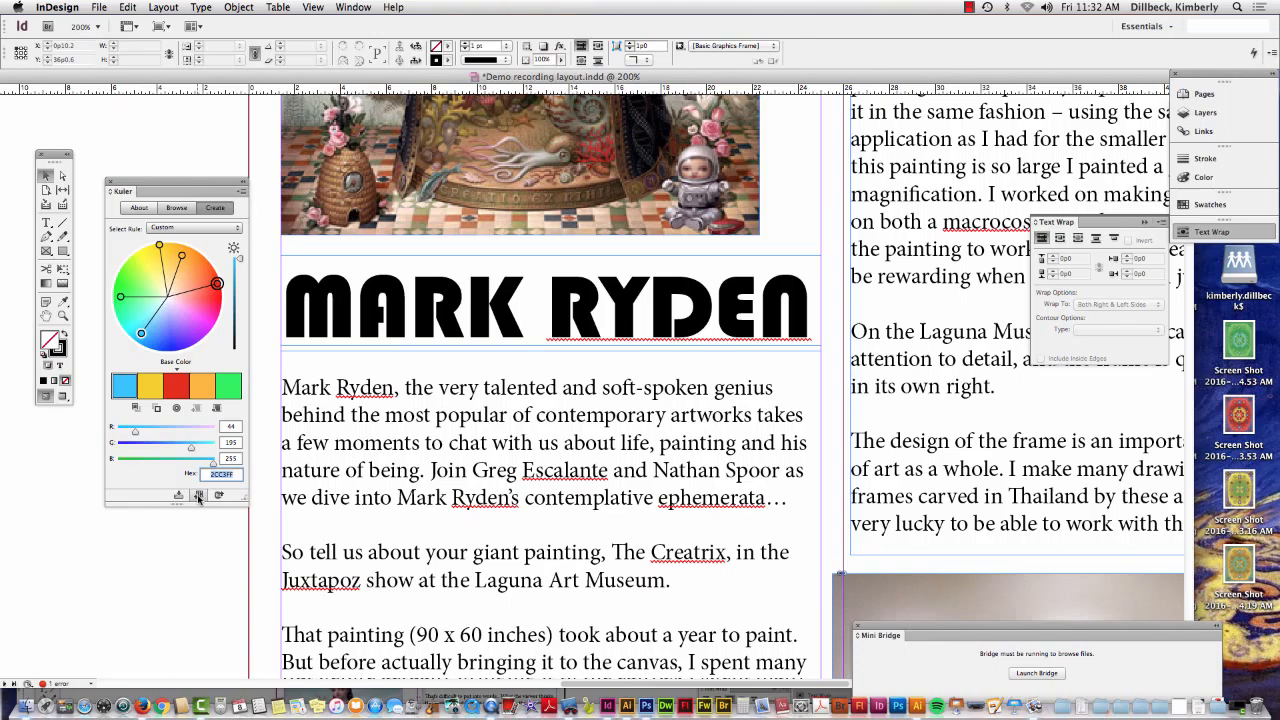
- Add the custom theme to the document swatches and move the Swatches list over the page
click(198, 496)
click(1210, 204)
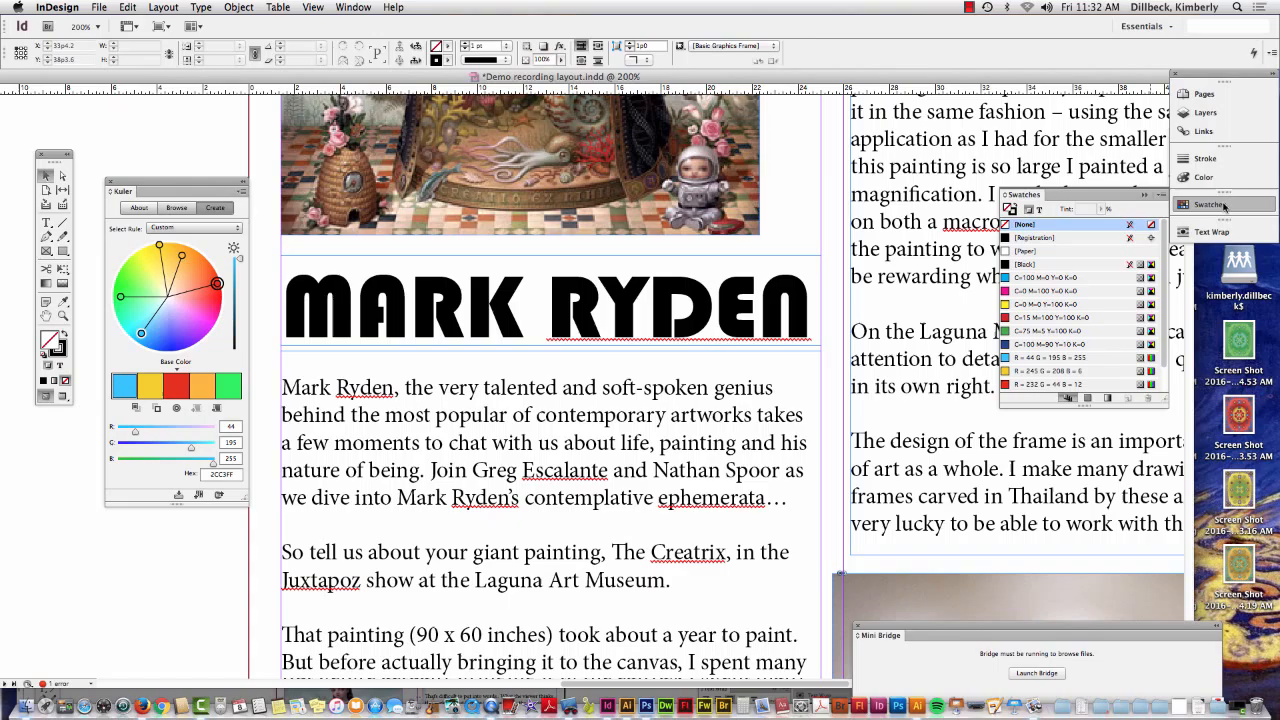
scroll(1127, 365, down, 2)
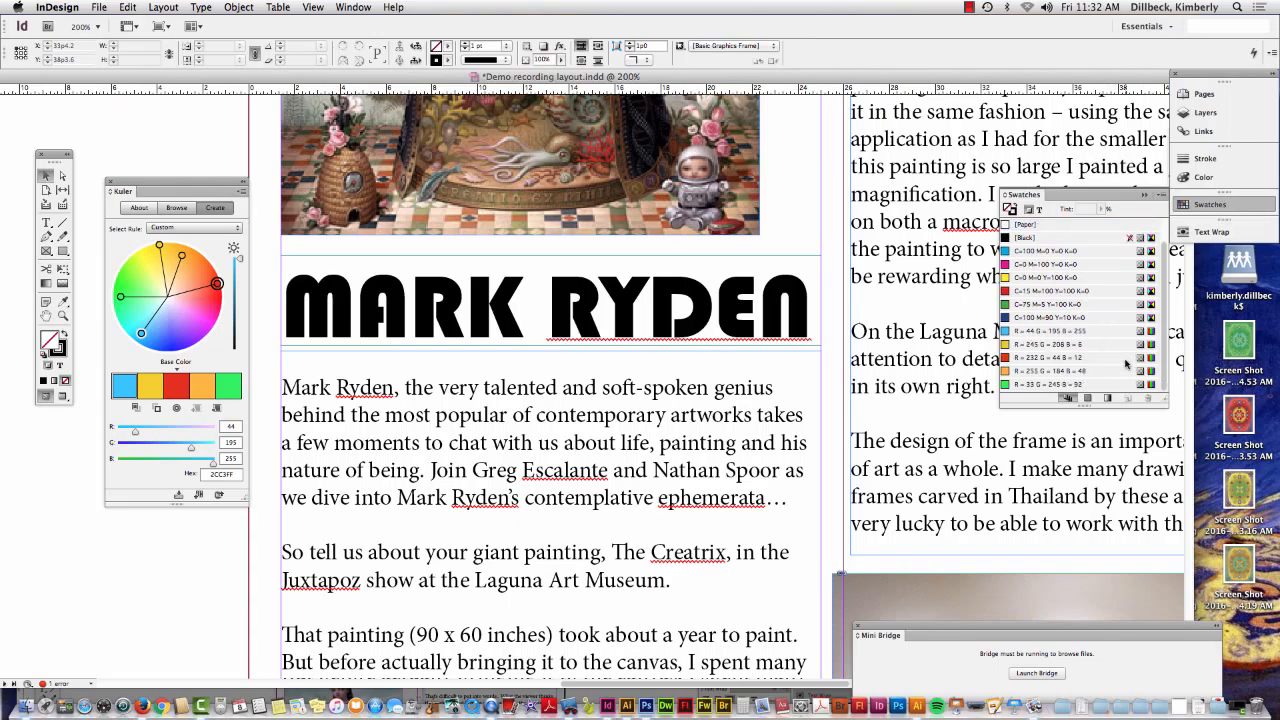
click(199, 495)
drag(1085, 196, 740, 232)
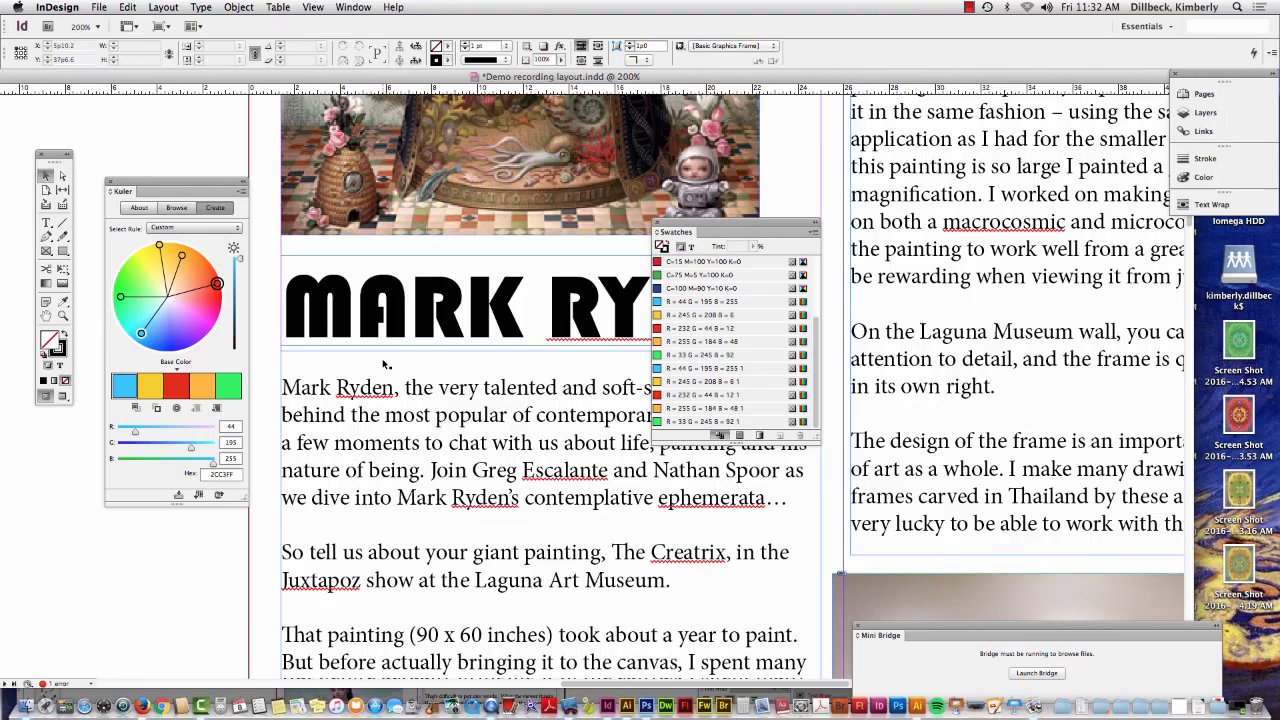
scroll(378, 370, up, 5)
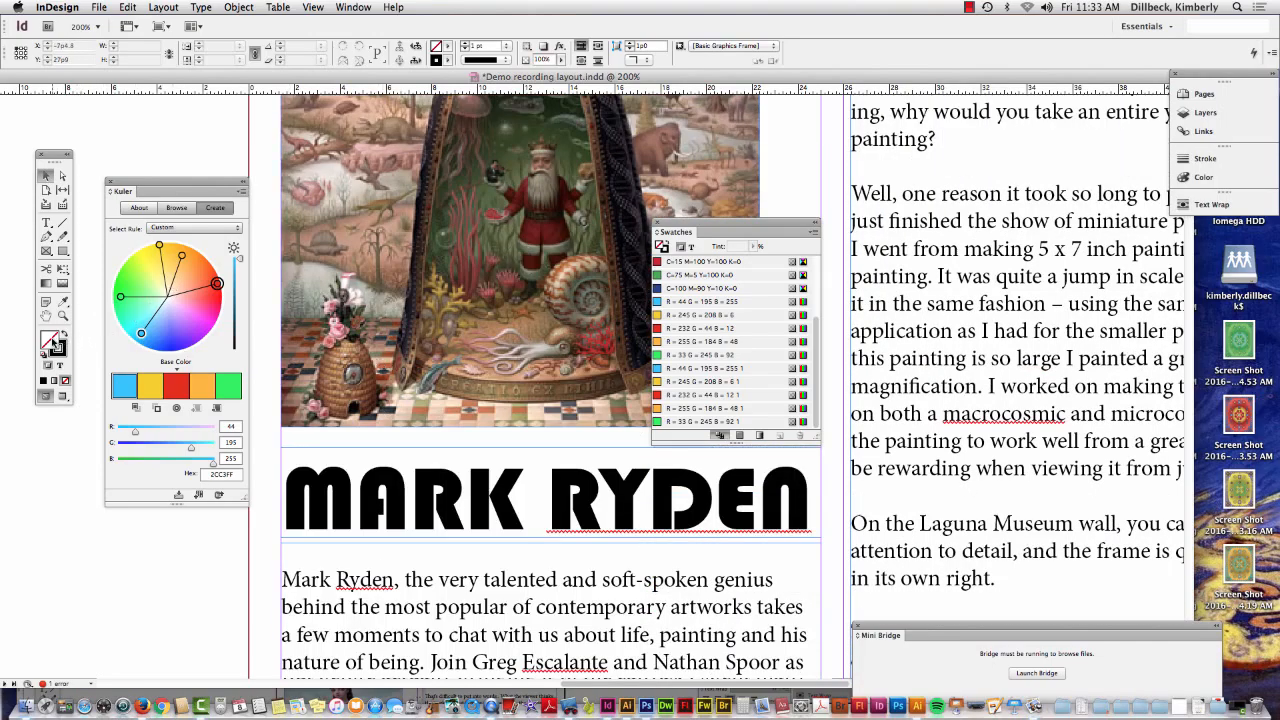
- Dismiss the colour picker and sample a teal fill from the painting's sky with the Eyedropper
double_click(56, 342)
drag(420, 258, 936, 284)
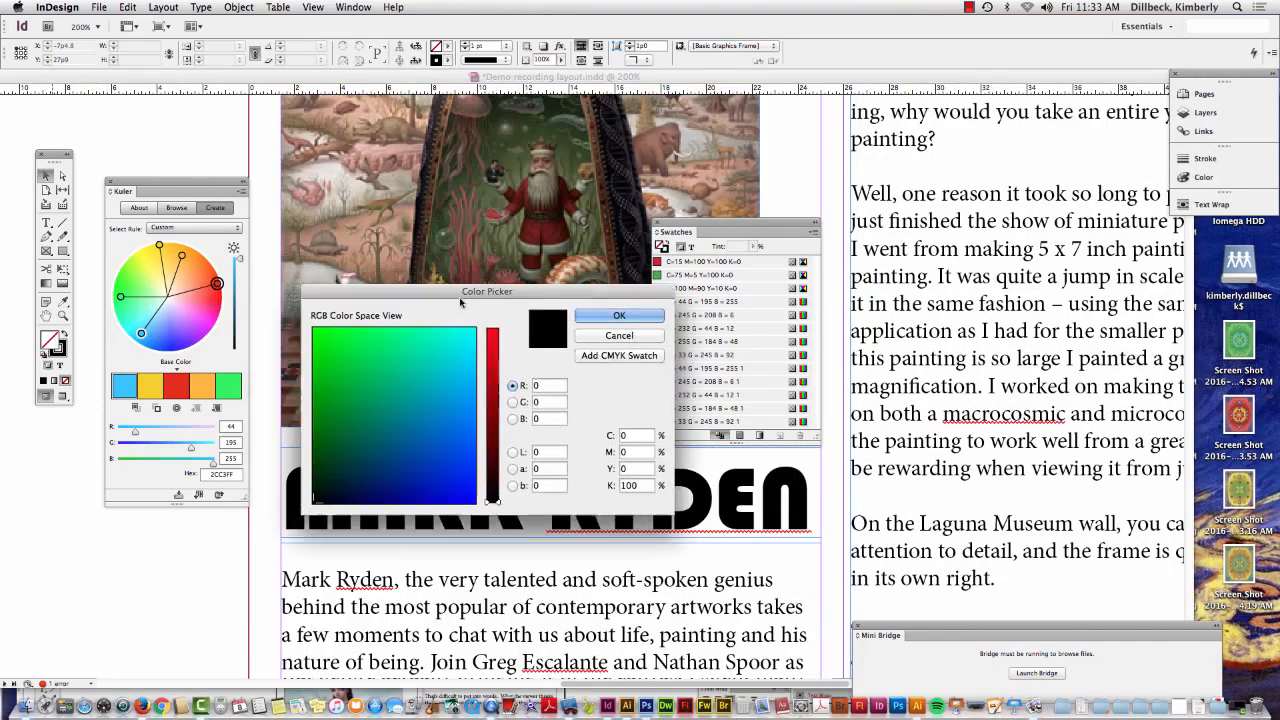
scroll(448, 262, up, 2)
scroll(448, 262, up, 5)
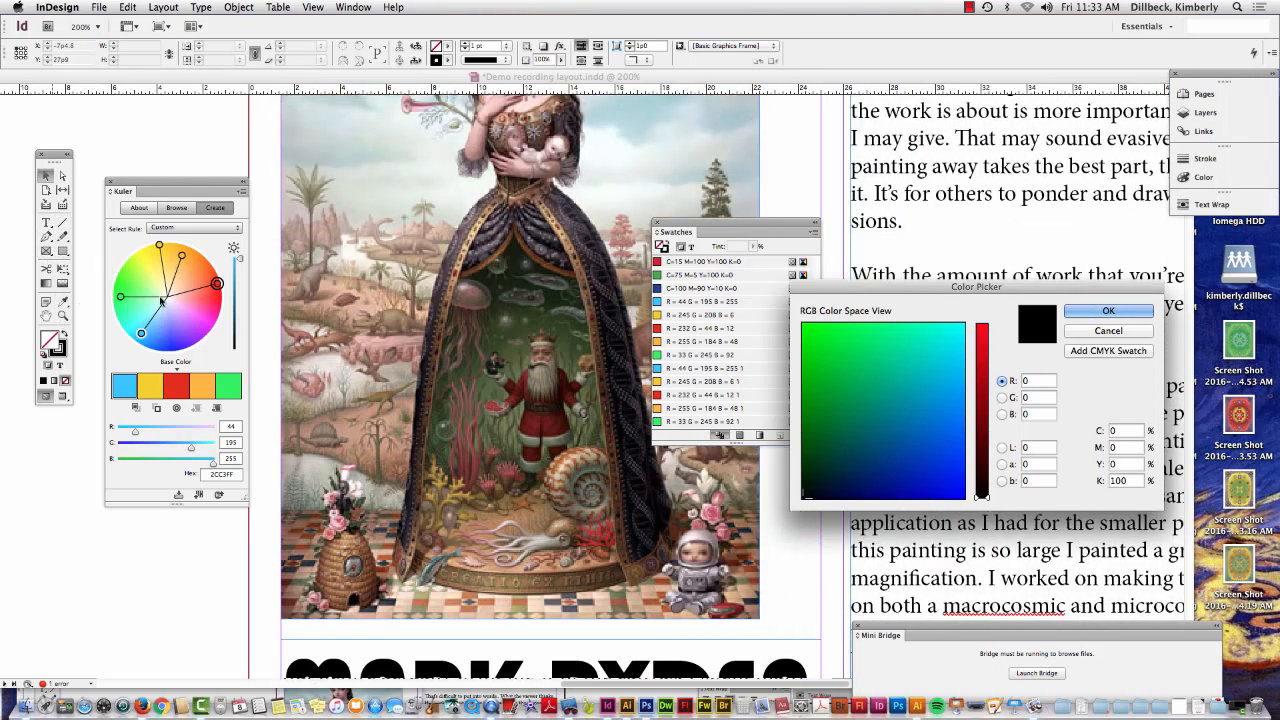
scroll(613, 284, up, 5)
scroll(613, 284, up, 2)
scroll(613, 284, down, 5)
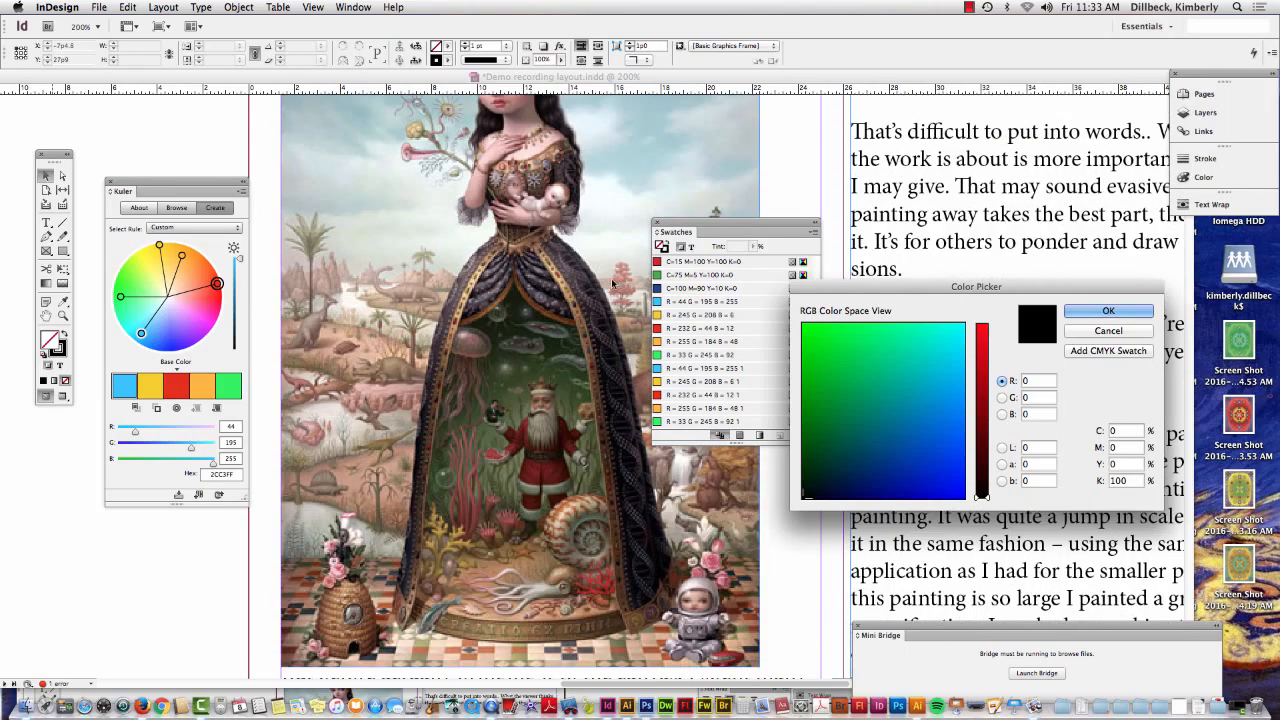
scroll(613, 284, up, 8)
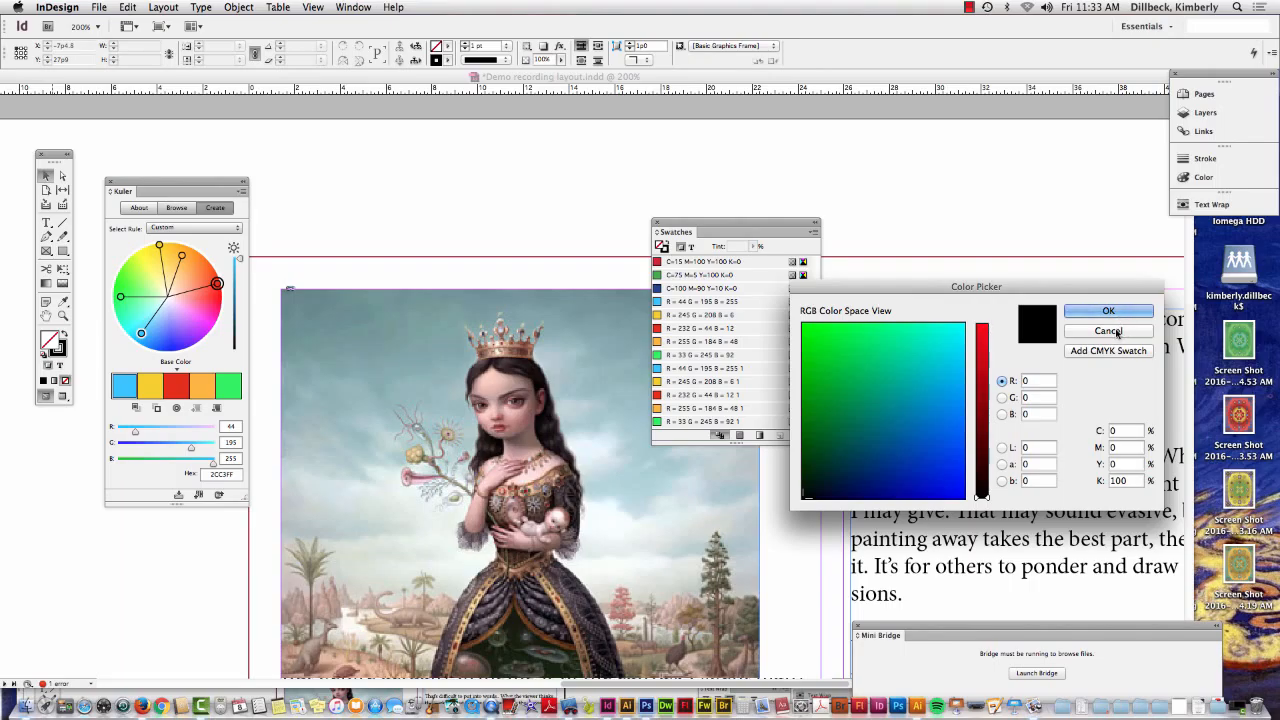
click(1108, 330)
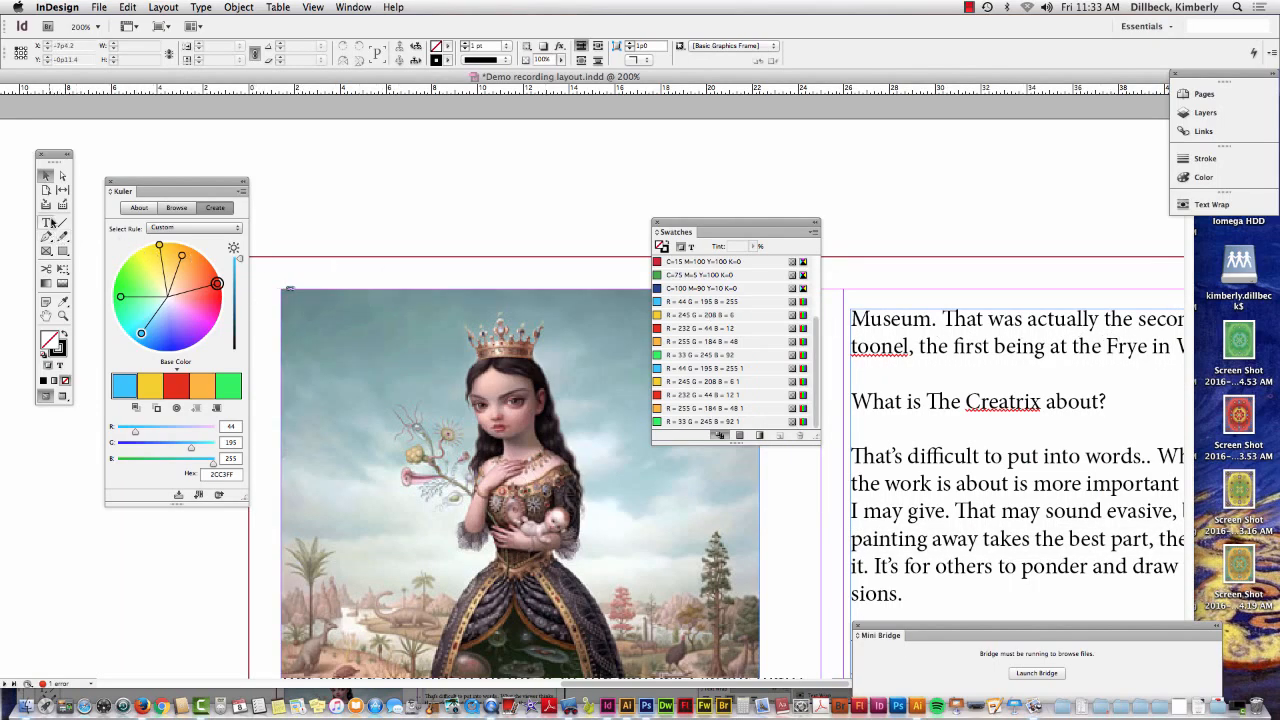
click(63, 303)
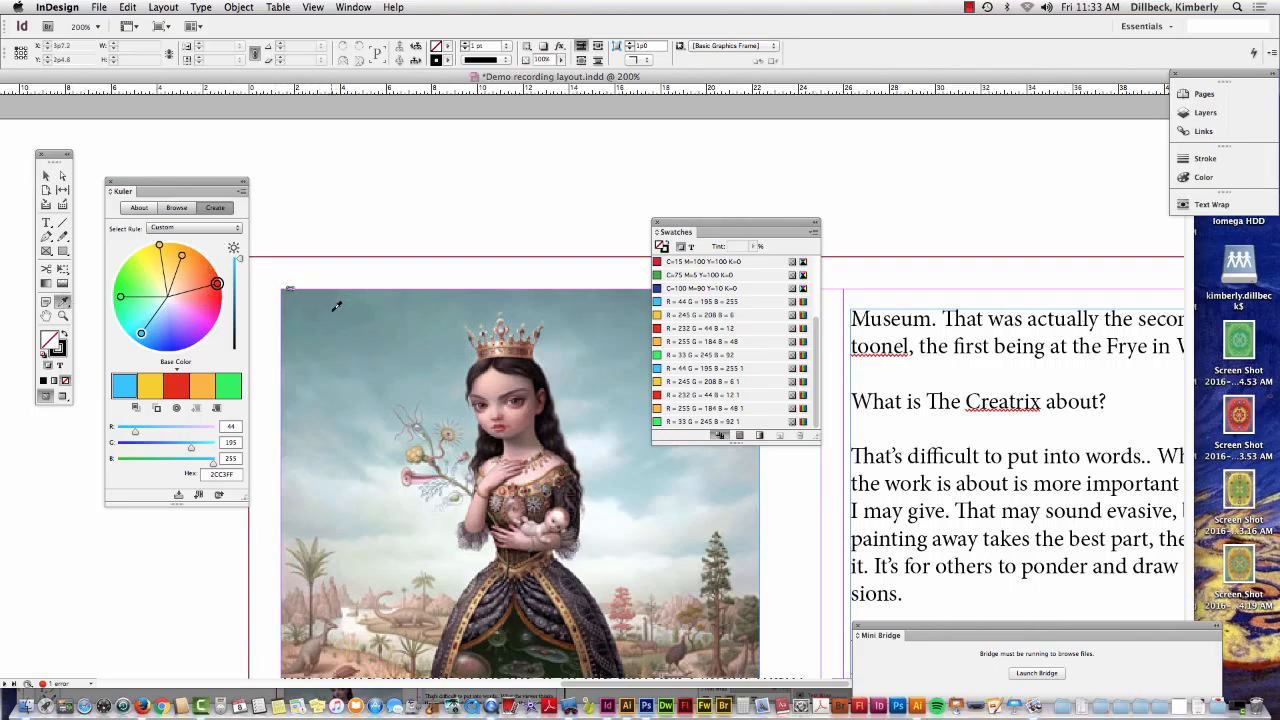
click(325, 305)
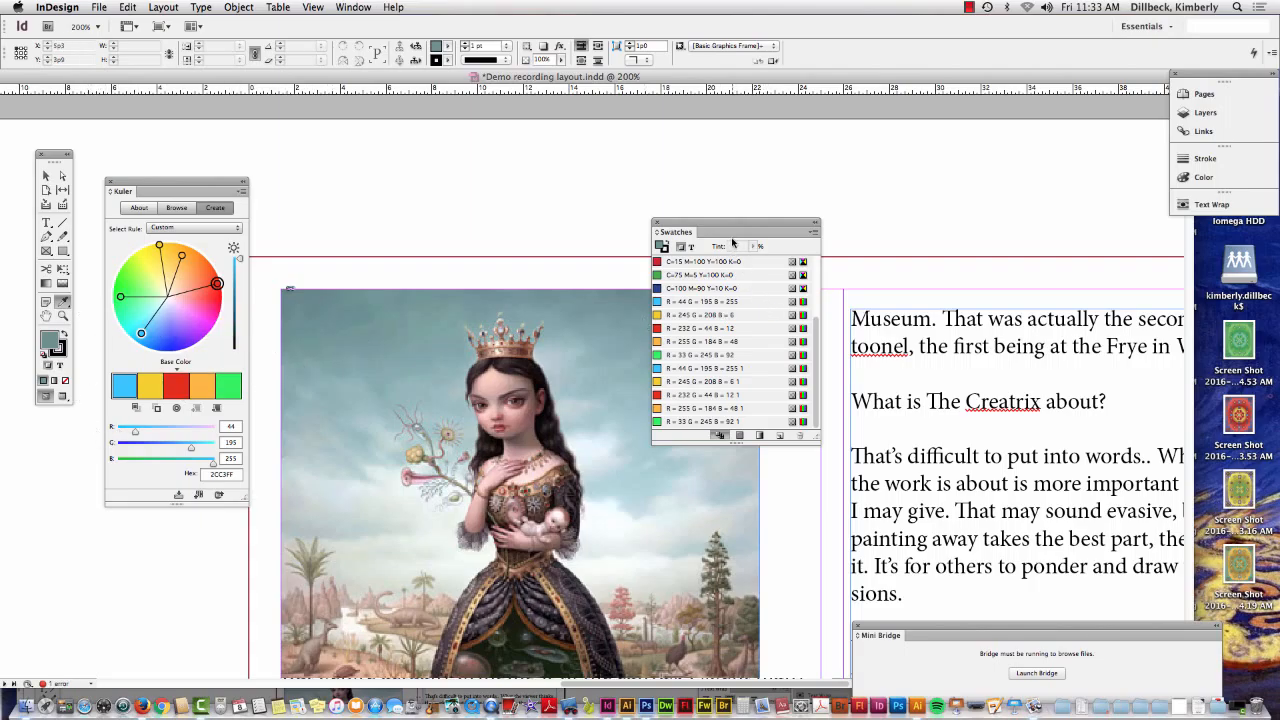
- Save the sampled teal (R=107 G=143 B=143) as a new document swatch
drag(735, 232, 545, 140)
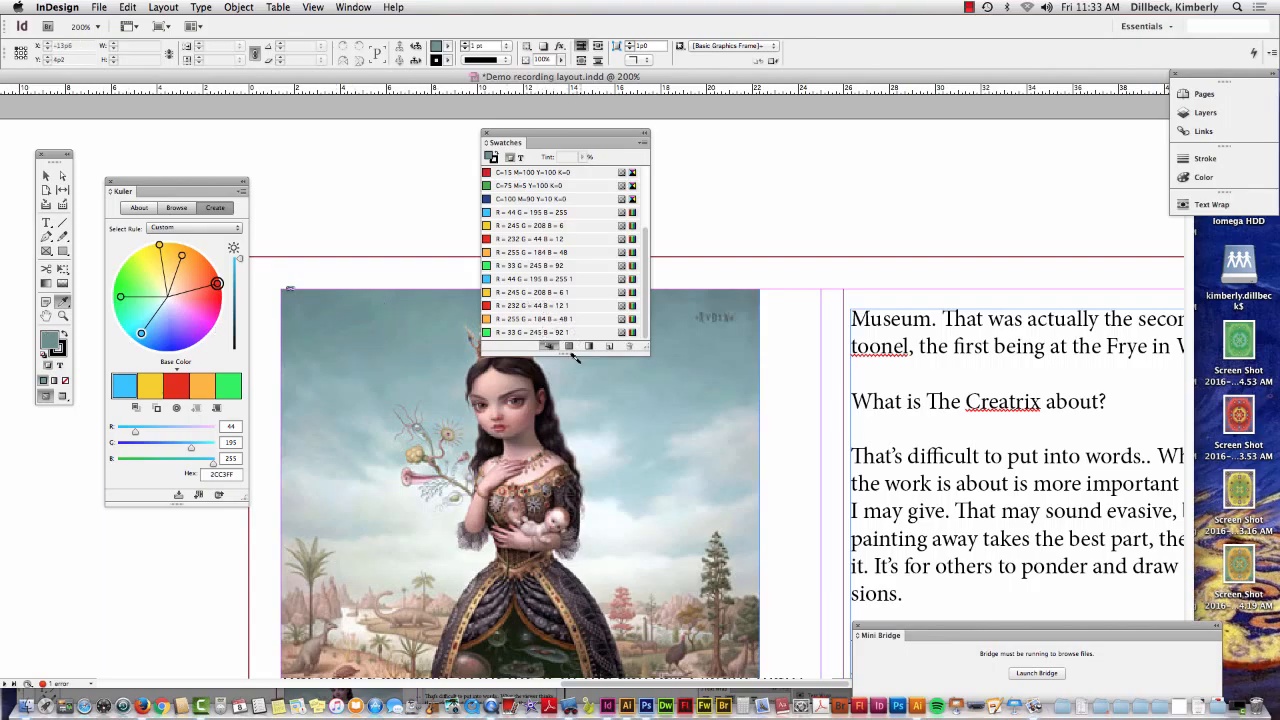
click(609, 348)
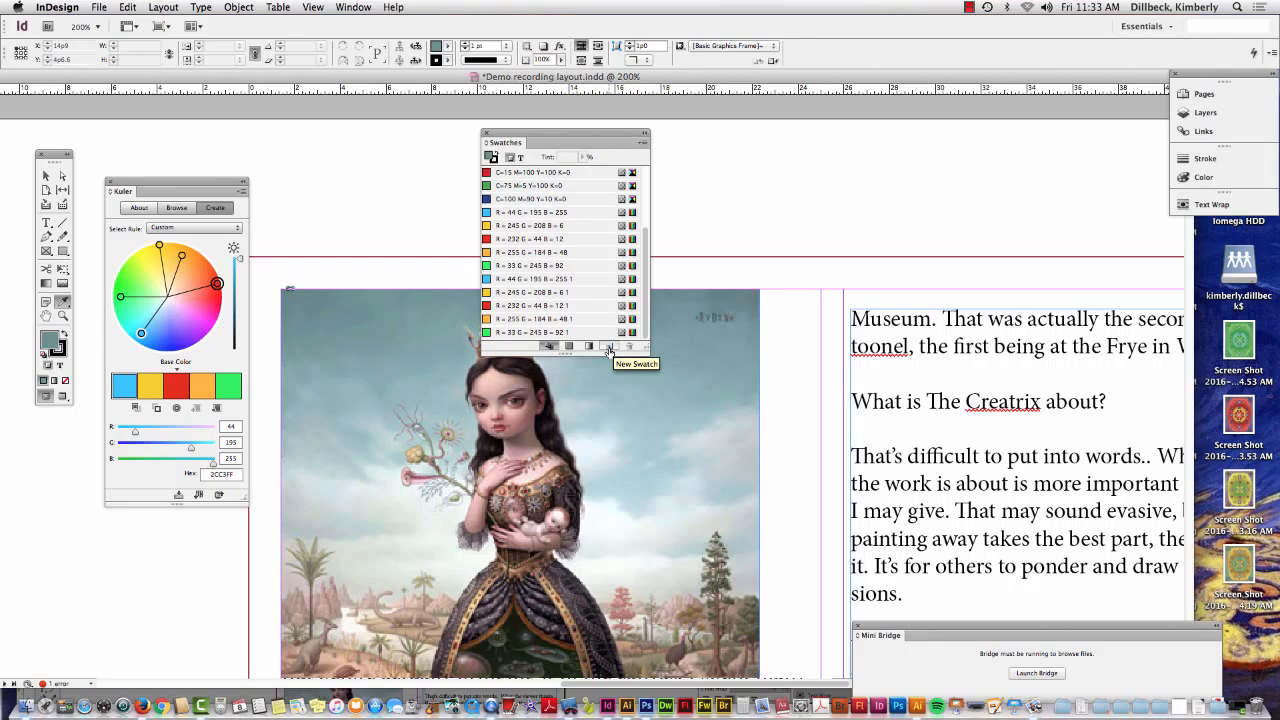
click(609, 348)
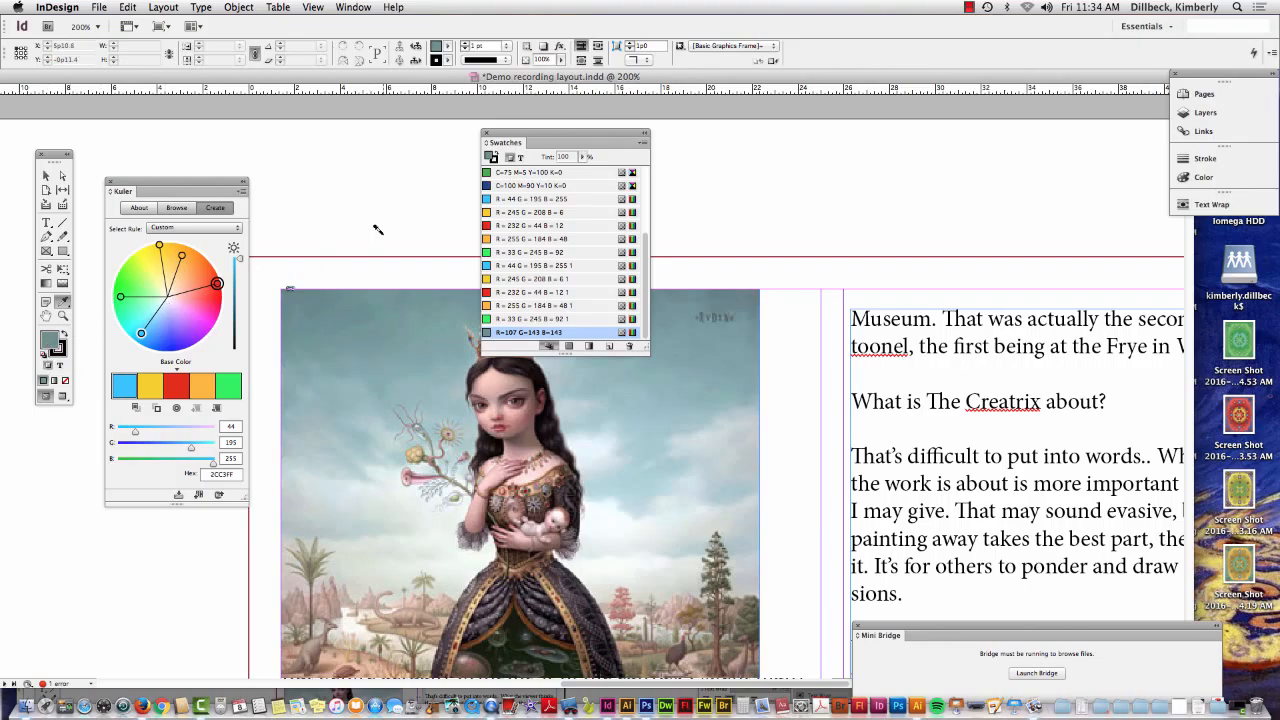
- Select the MARK RYDEN headline text and apply the new teal swatch, then deselect to view it
drag(615, 145, 963, 257)
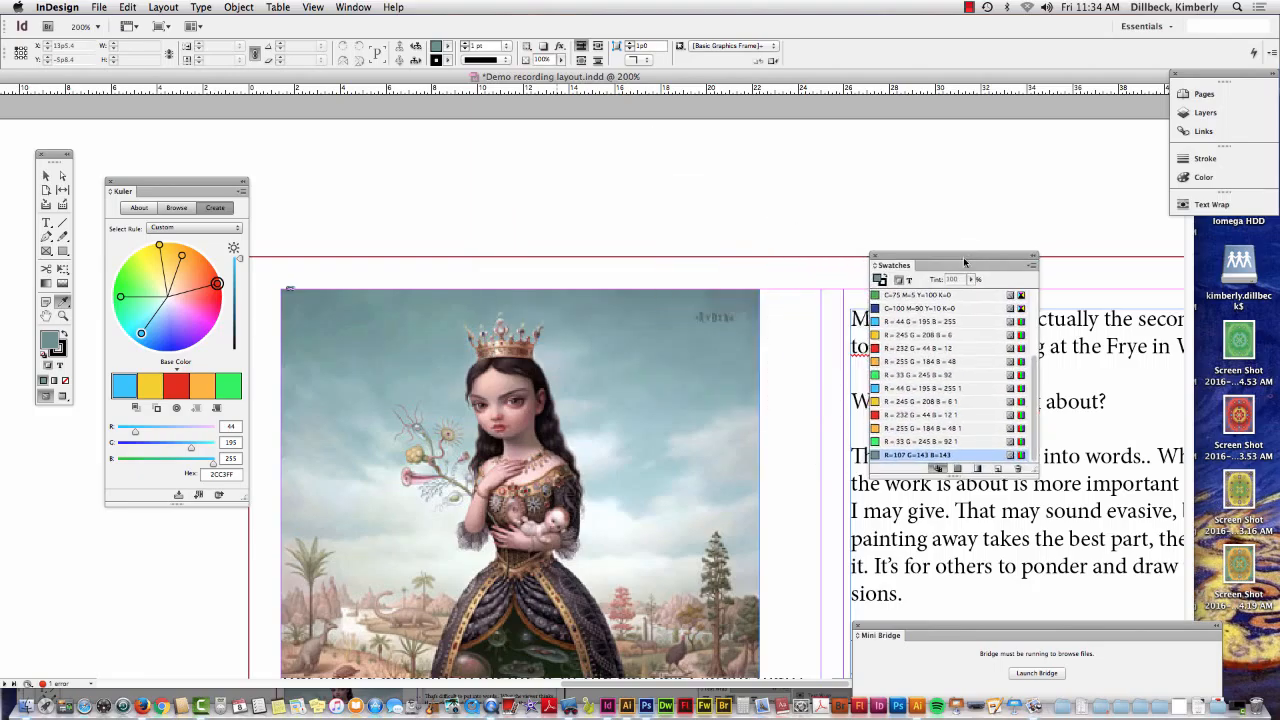
scroll(697, 447, up, 10)
scroll(697, 447, up, 5)
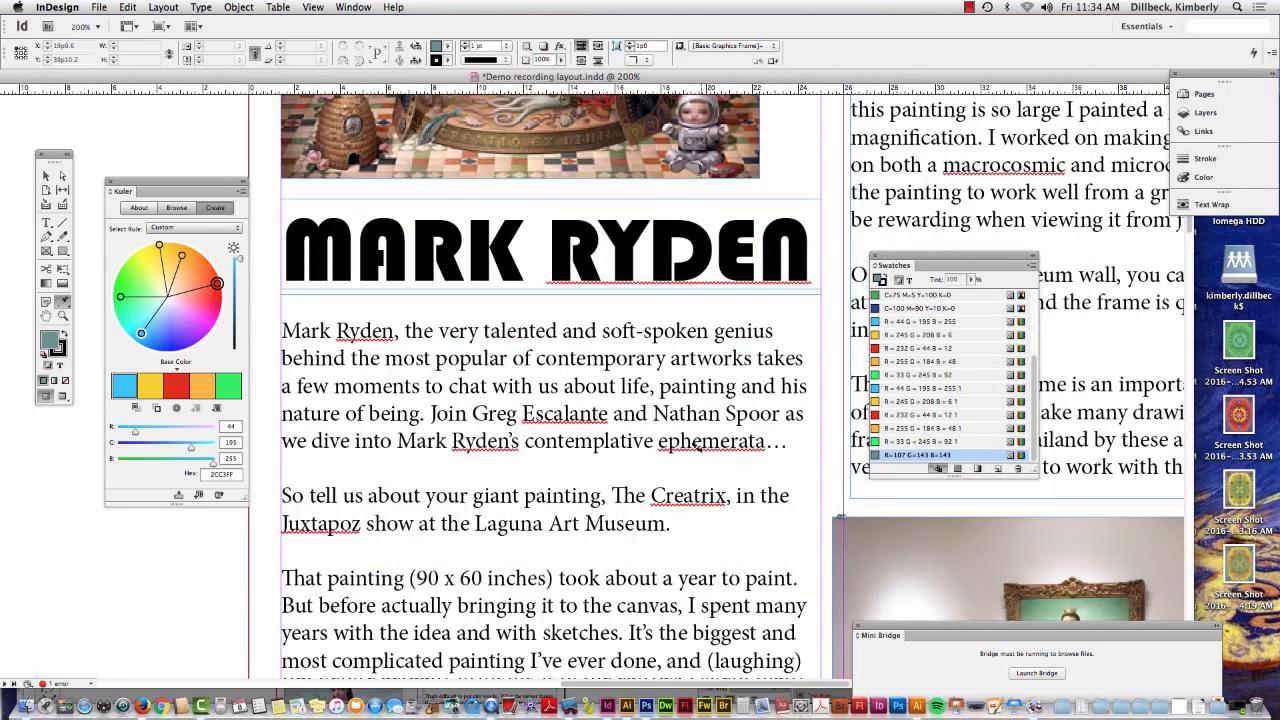
click(46, 222)
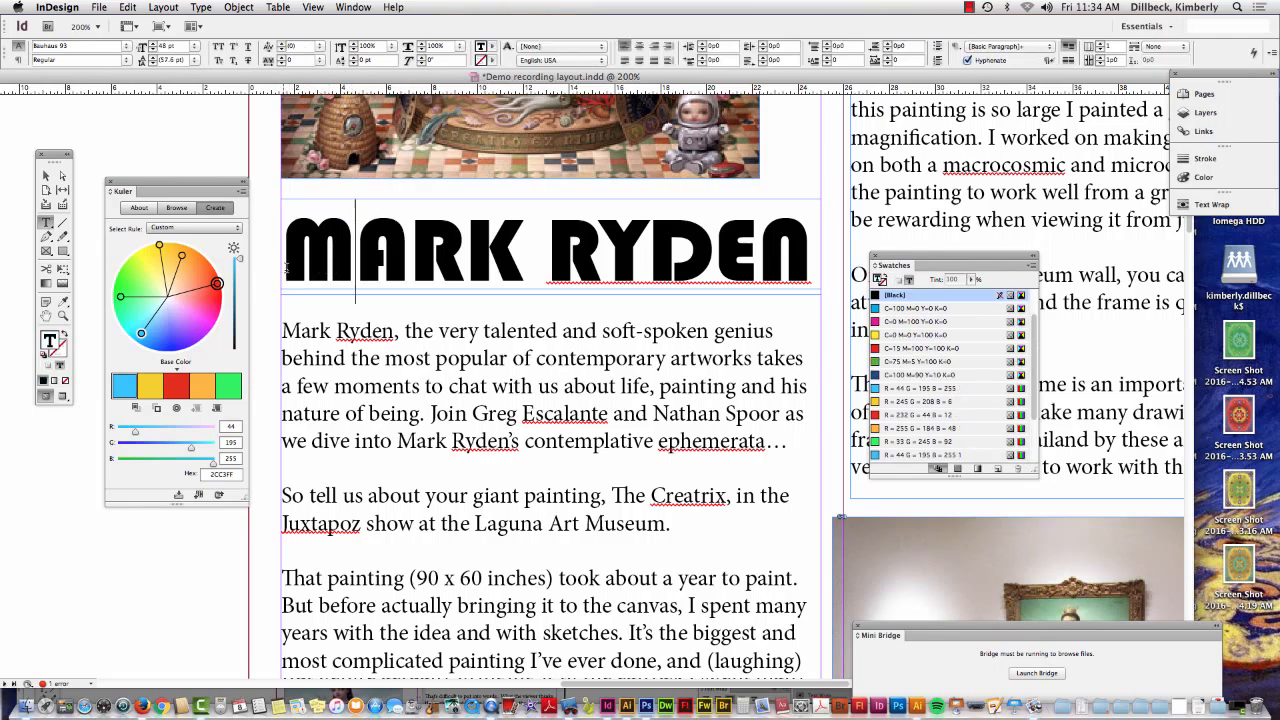
drag(285, 268, 812, 280)
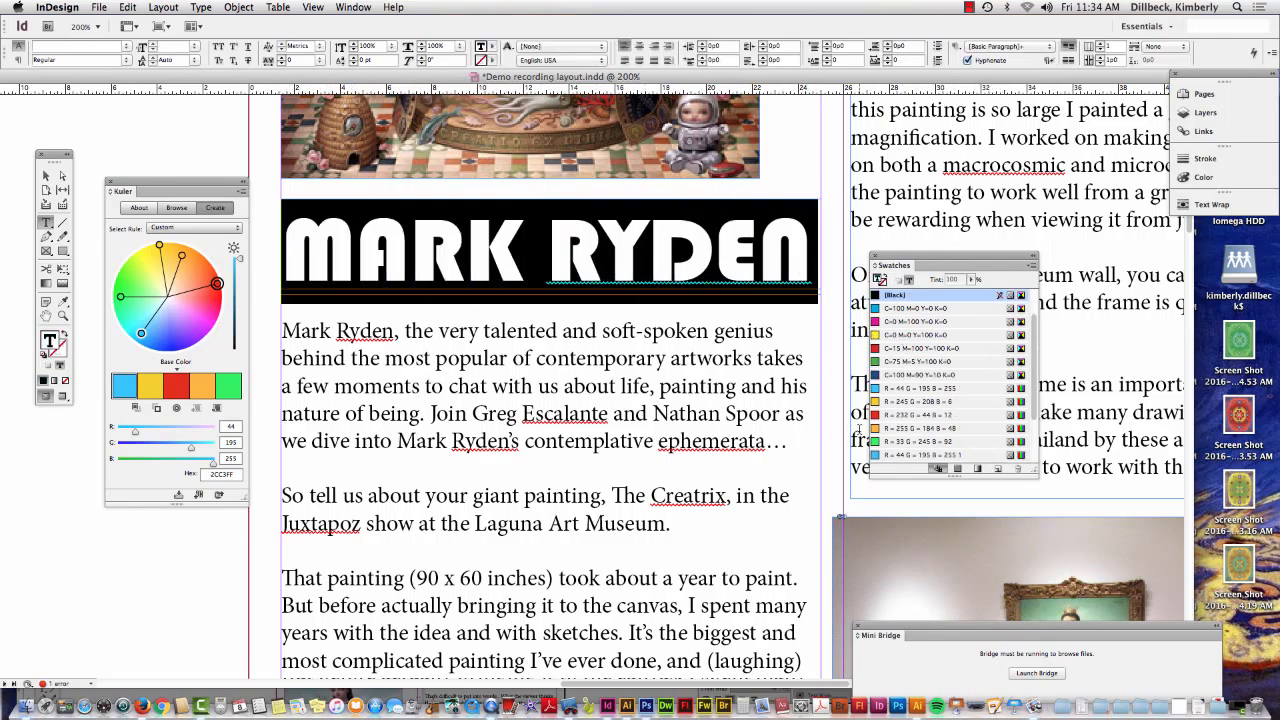
scroll(1037, 410, down, 3)
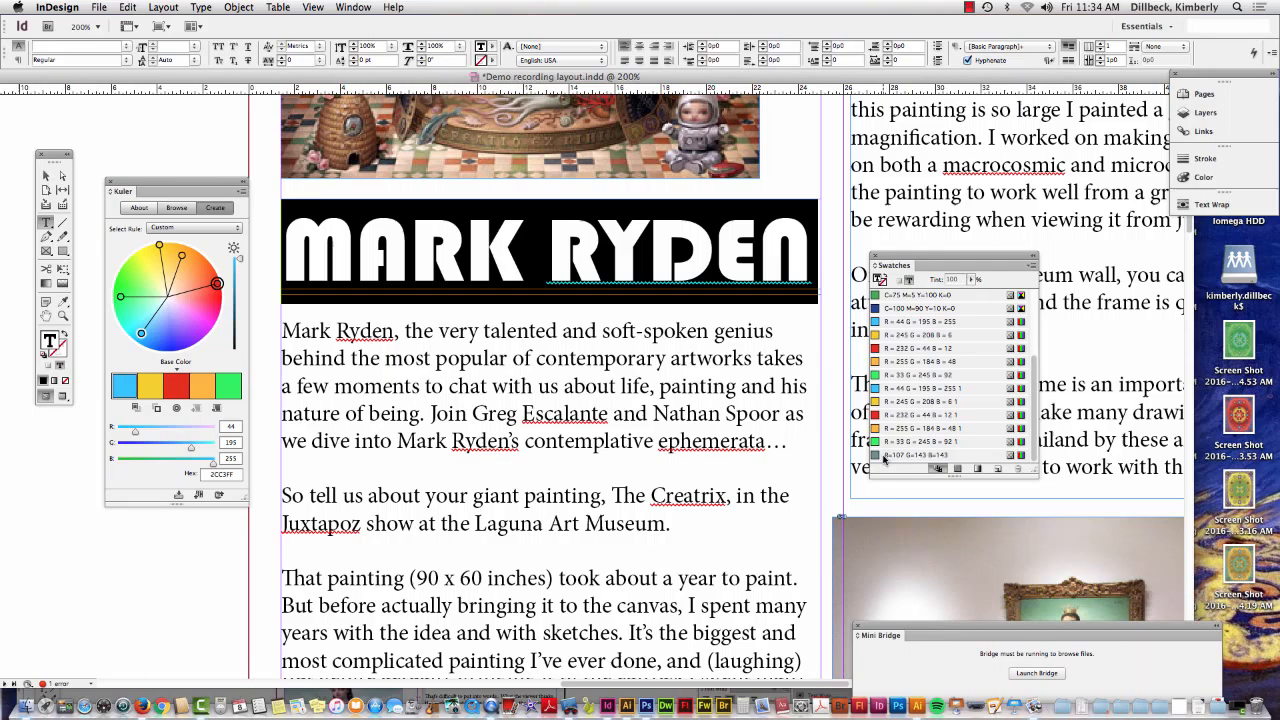
click(915, 455)
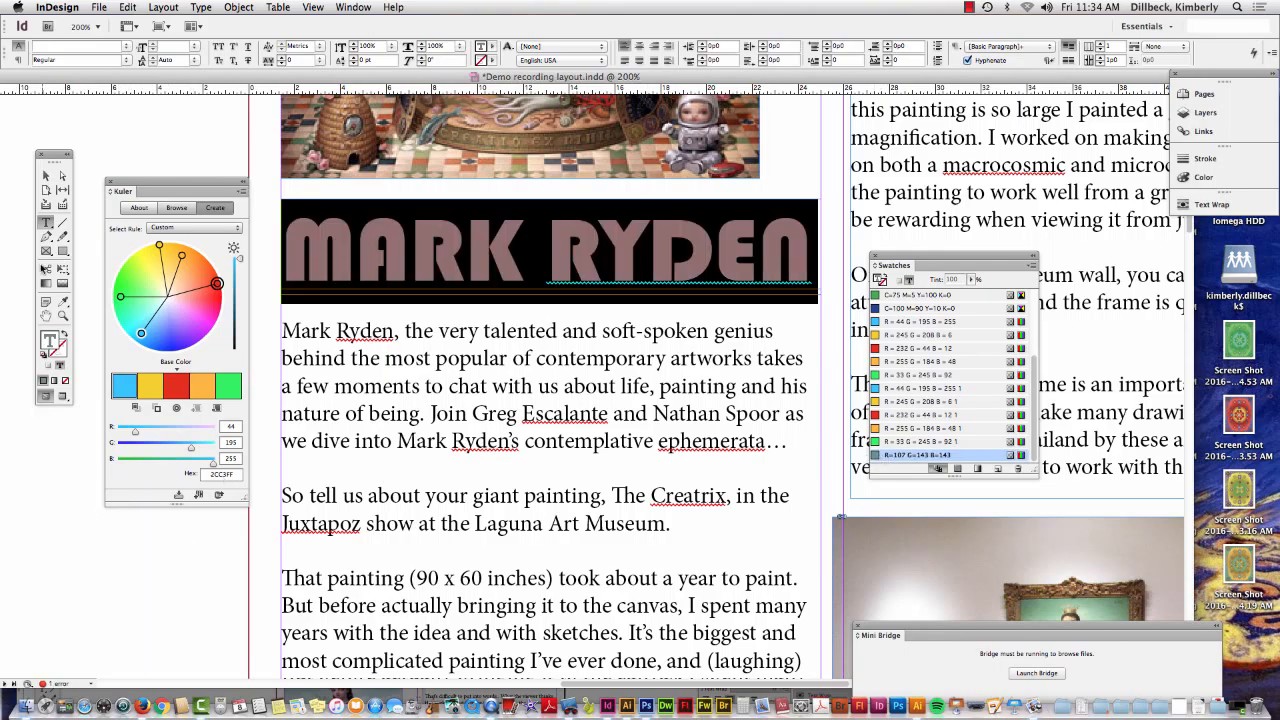
click(45, 177)
click(181, 536)
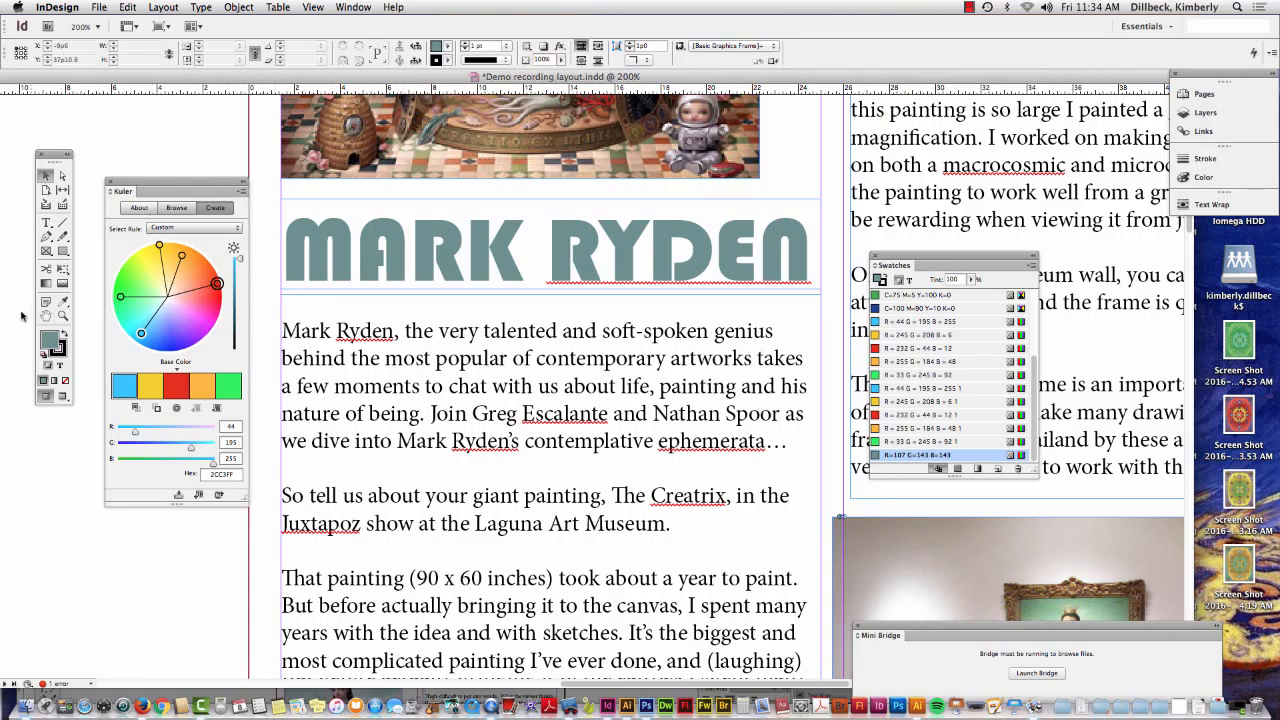
- Select the whole MARK RYDEN headline with the Type tool
click(47, 224)
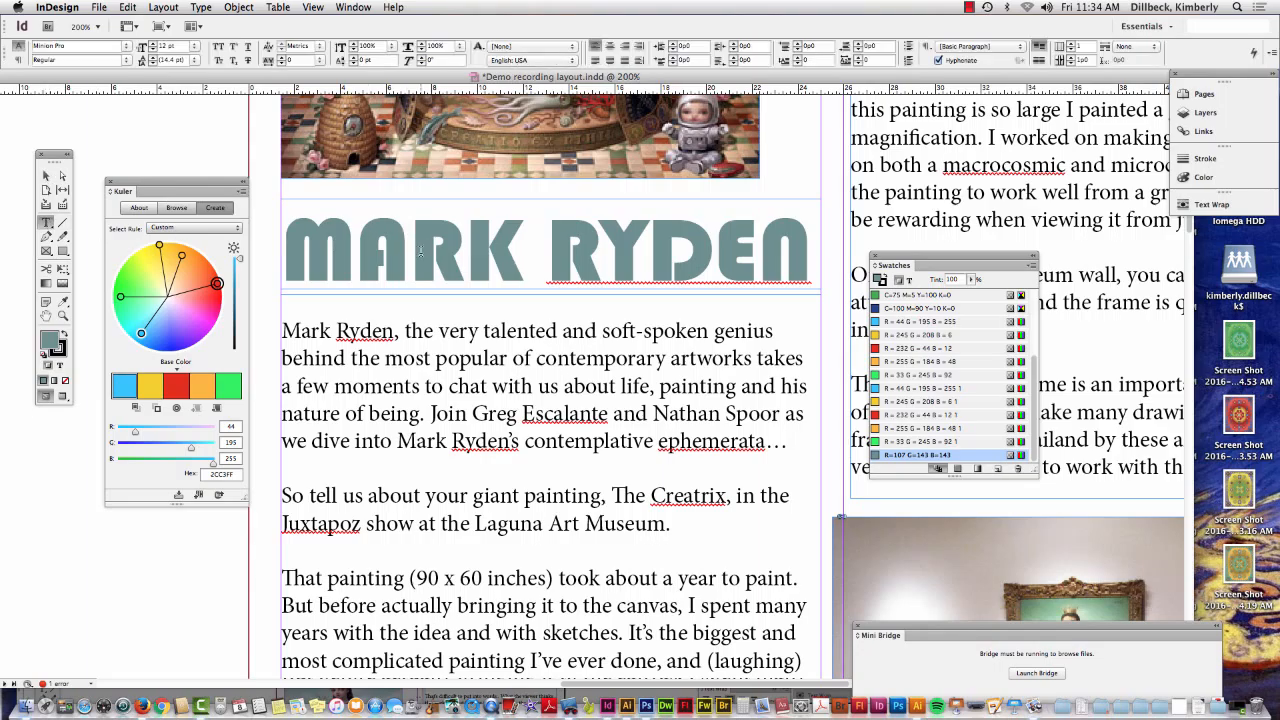
click(353, 262)
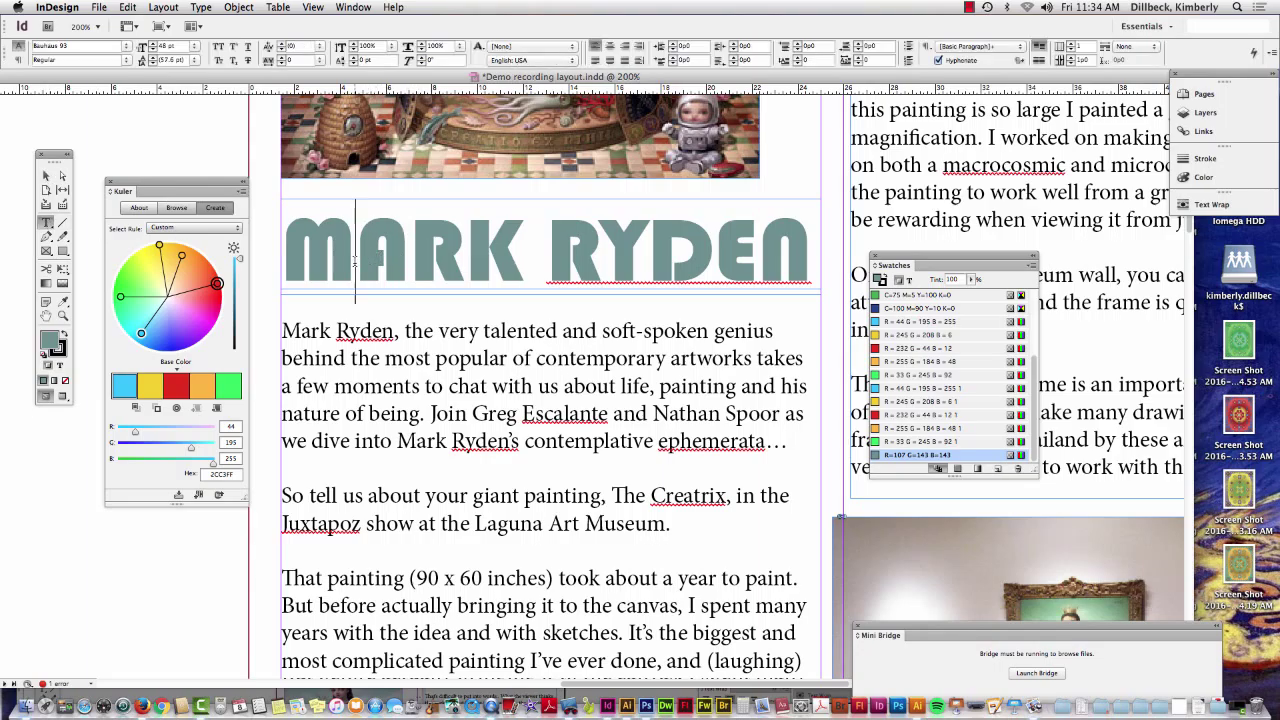
click(287, 256)
drag(287, 256, 812, 264)
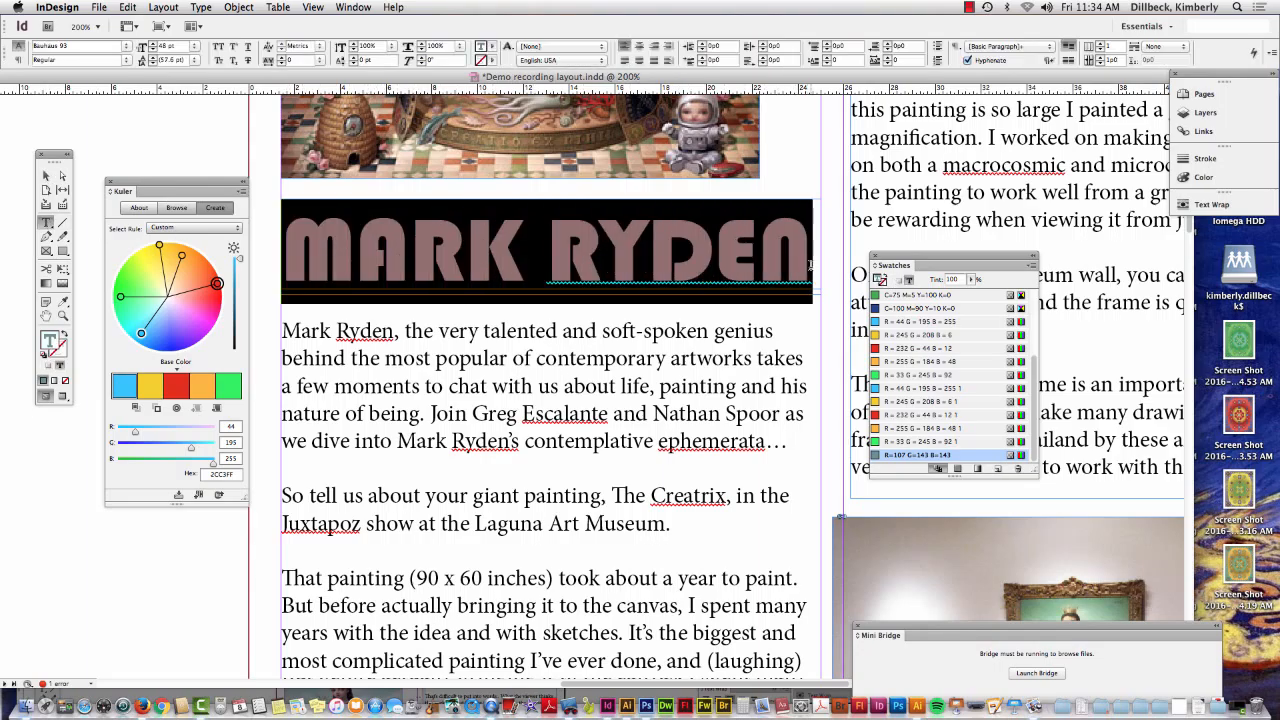
- Show the Paragraph Styles panel and dock it expanded in the right dock
click(355, 7)
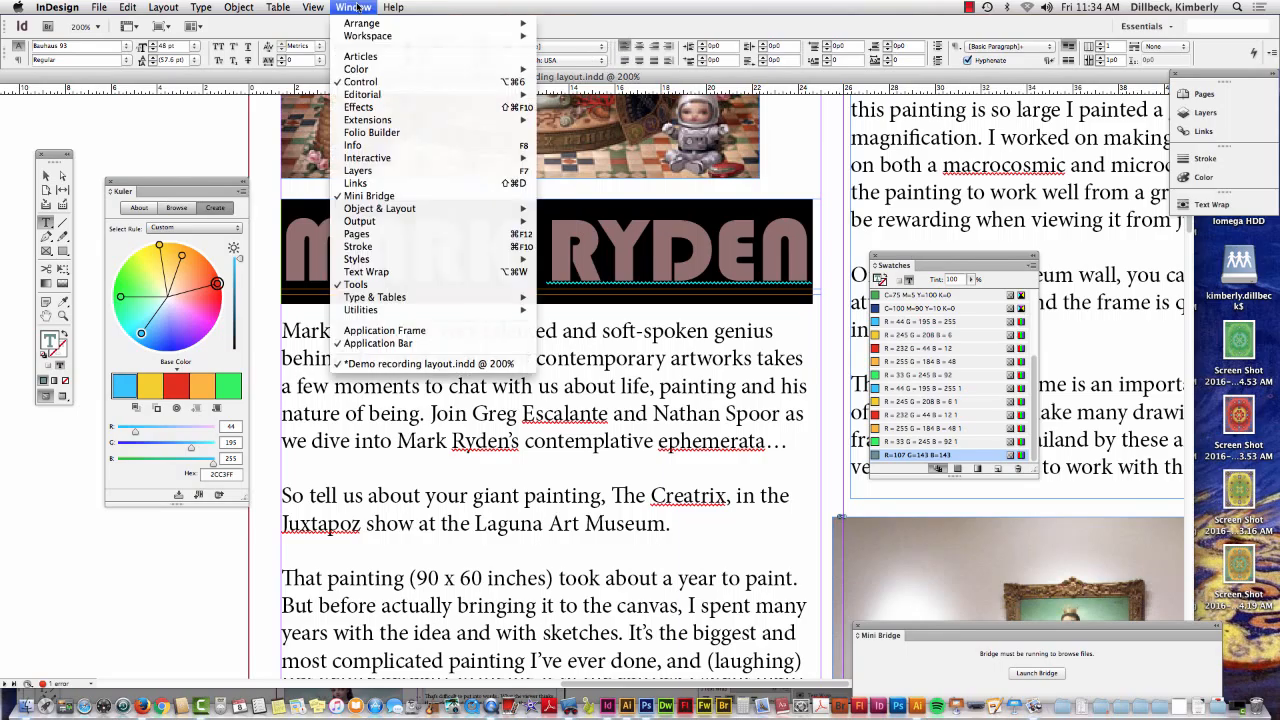
mouse_move(356, 259)
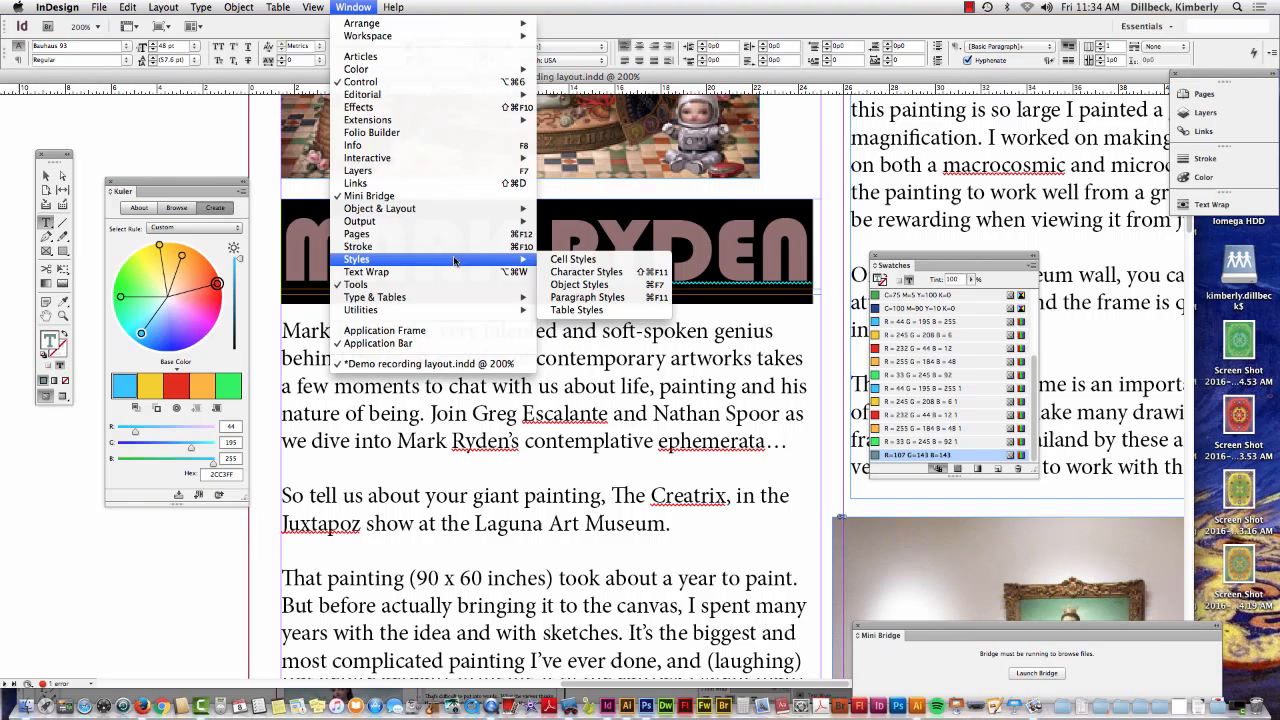
click(570, 298)
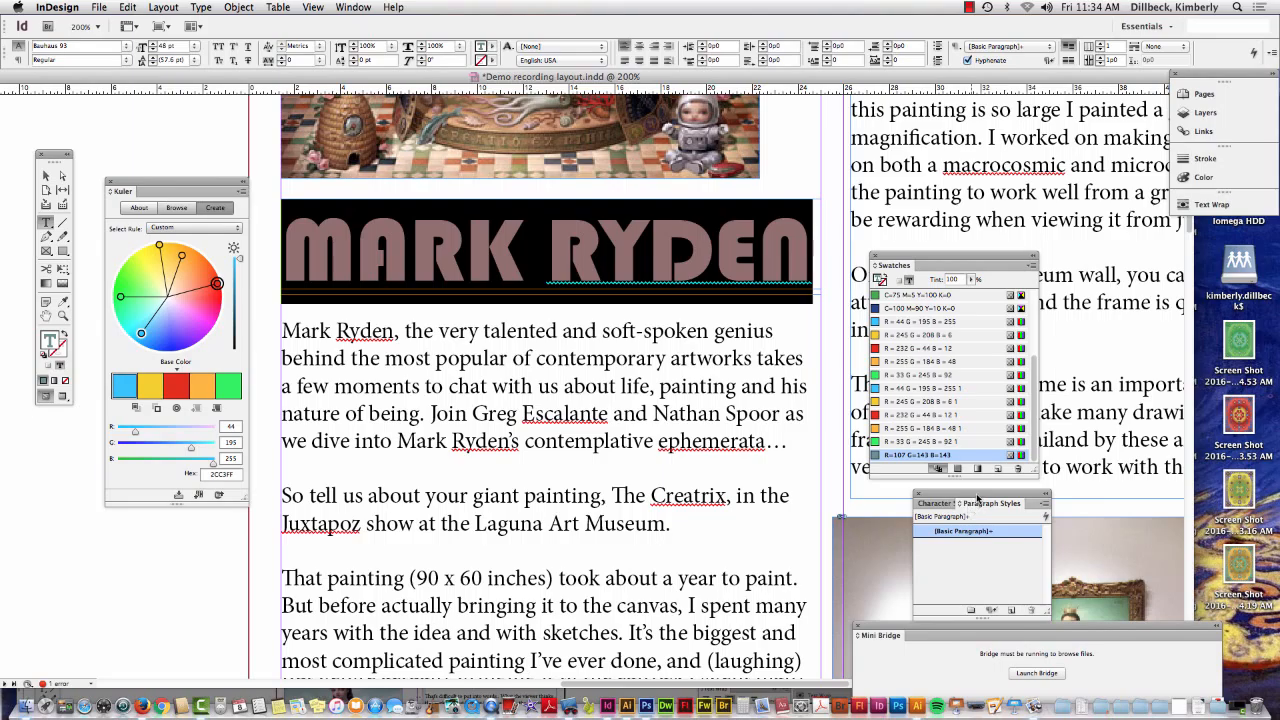
drag(975, 503, 1231, 238)
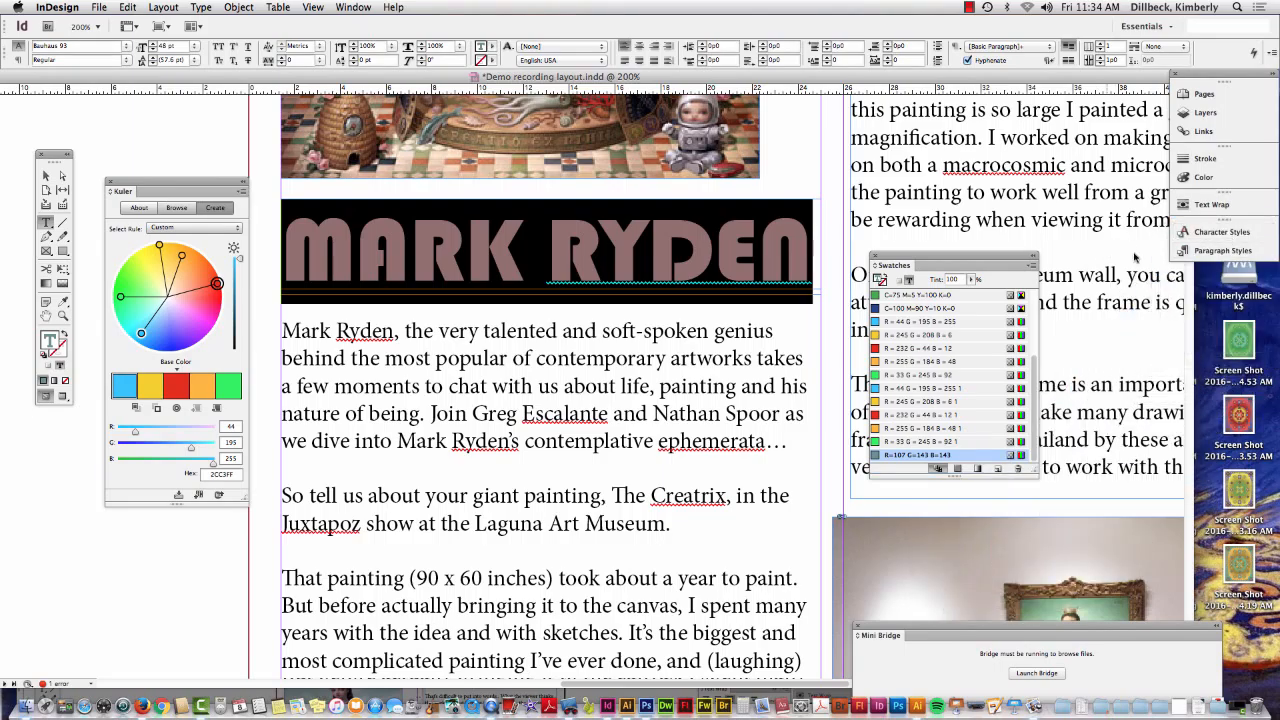
click(1224, 251)
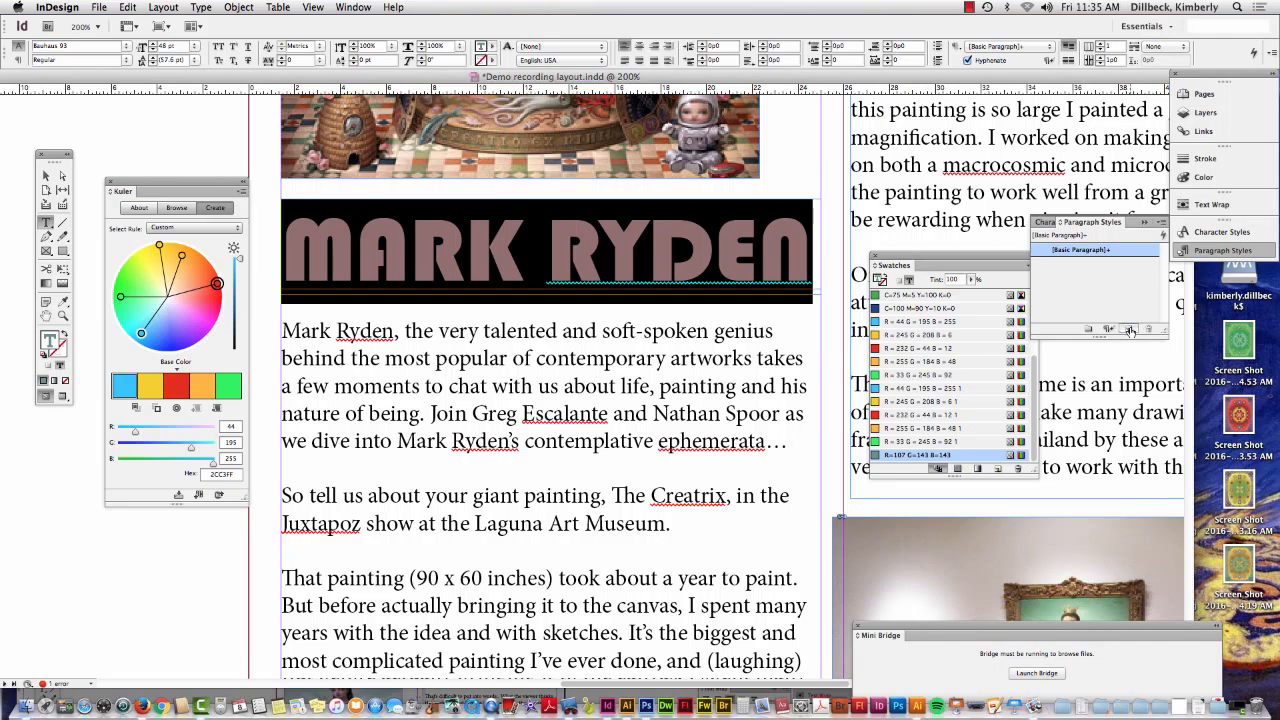
- Create a paragraph style from the headline and rename it Headlines
click(1130, 330)
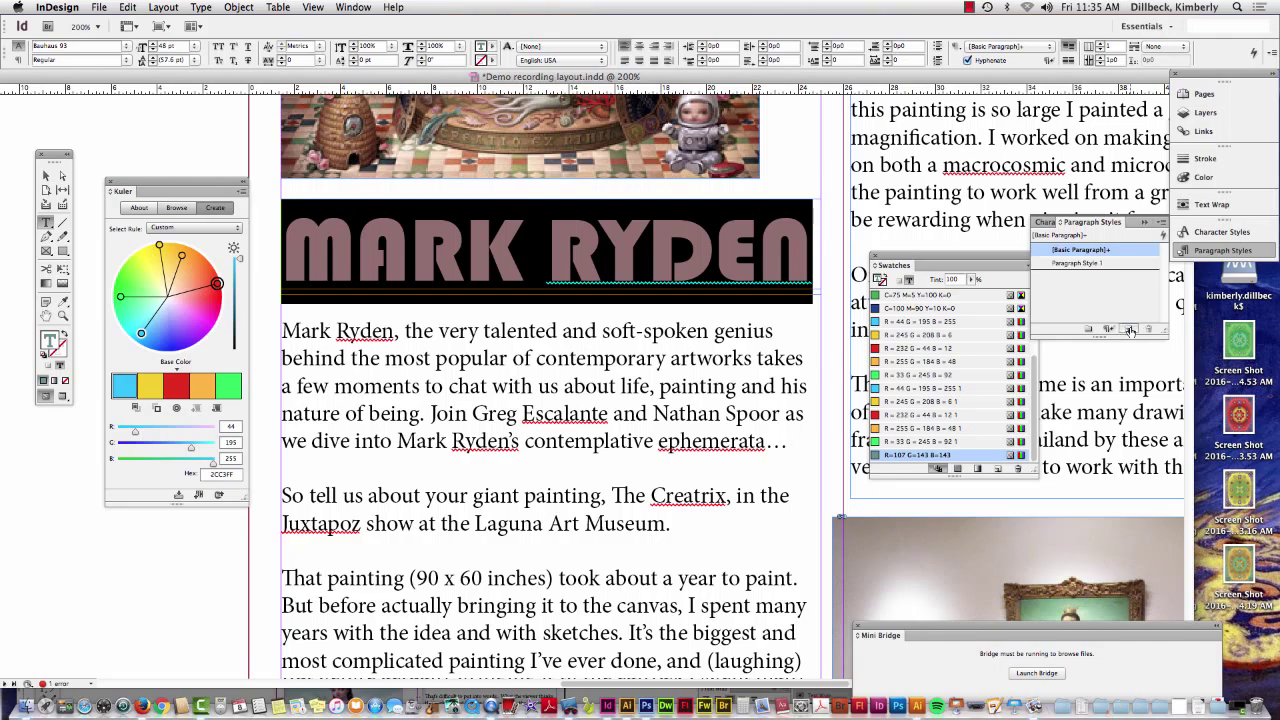
click(1073, 264)
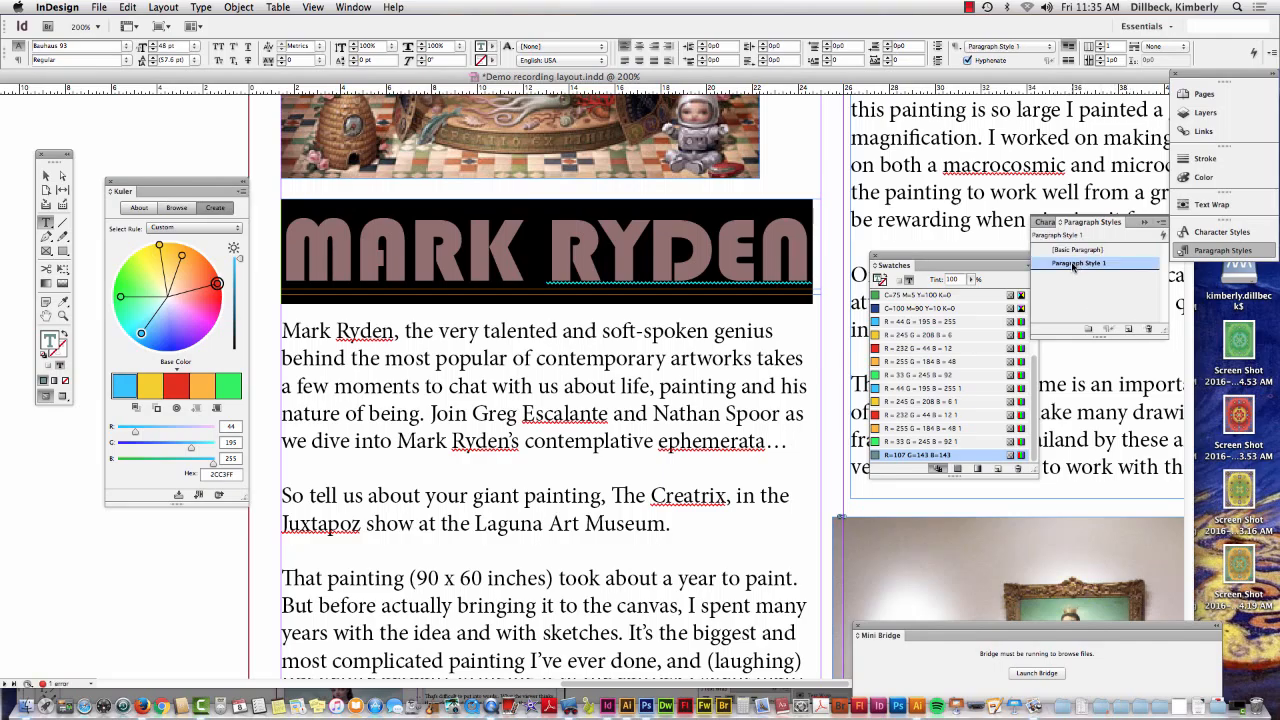
double_click(1073, 264)
click(723, 195)
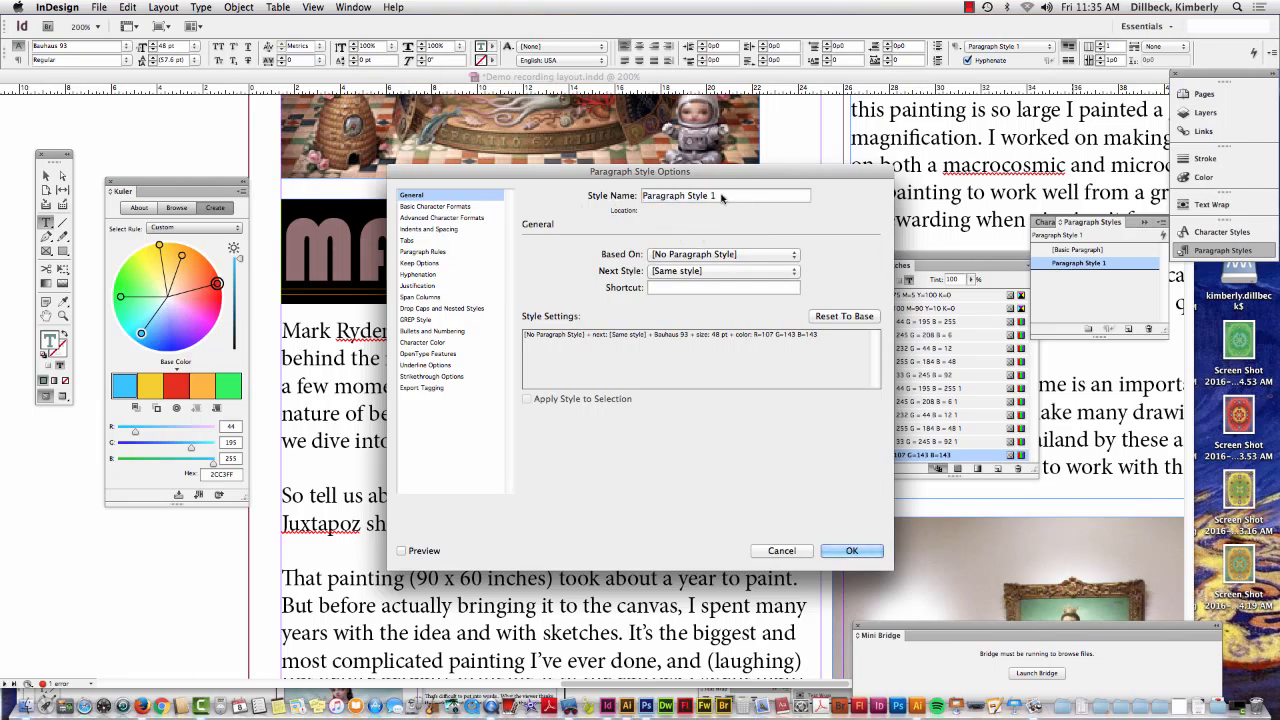
drag(722, 196, 630, 196)
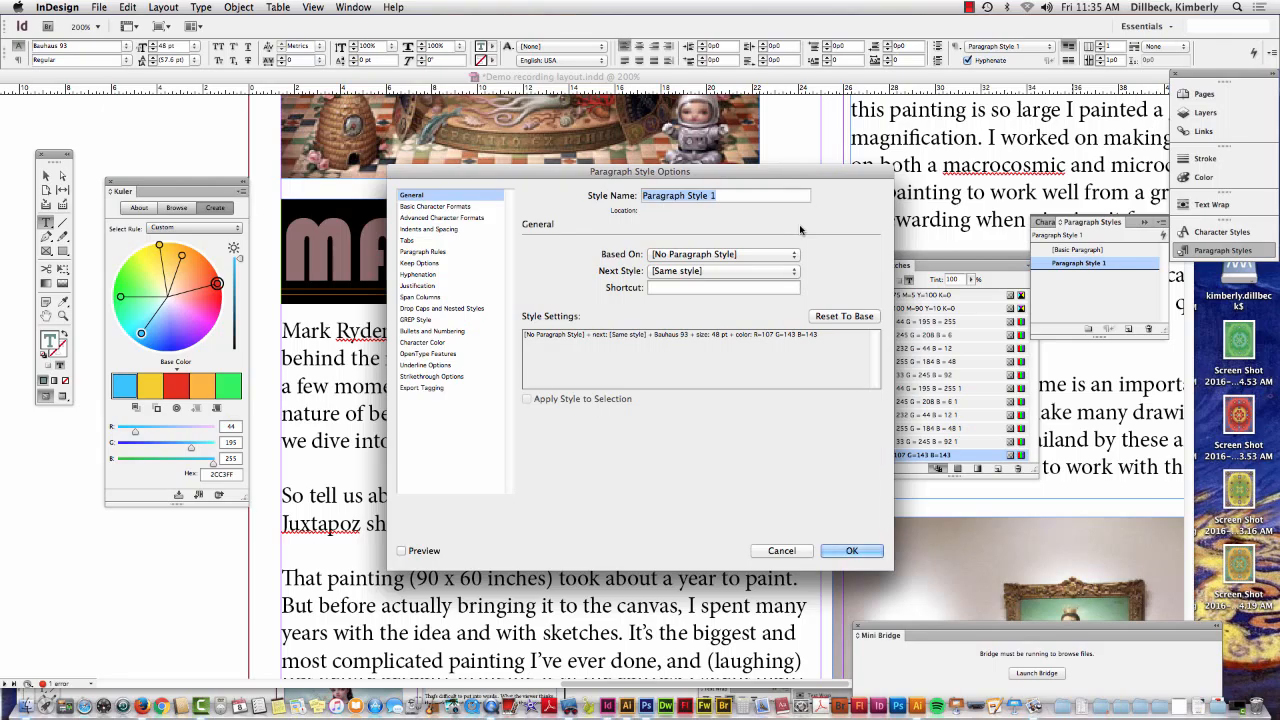
text(Hea)
text(dlines)
key(Return)
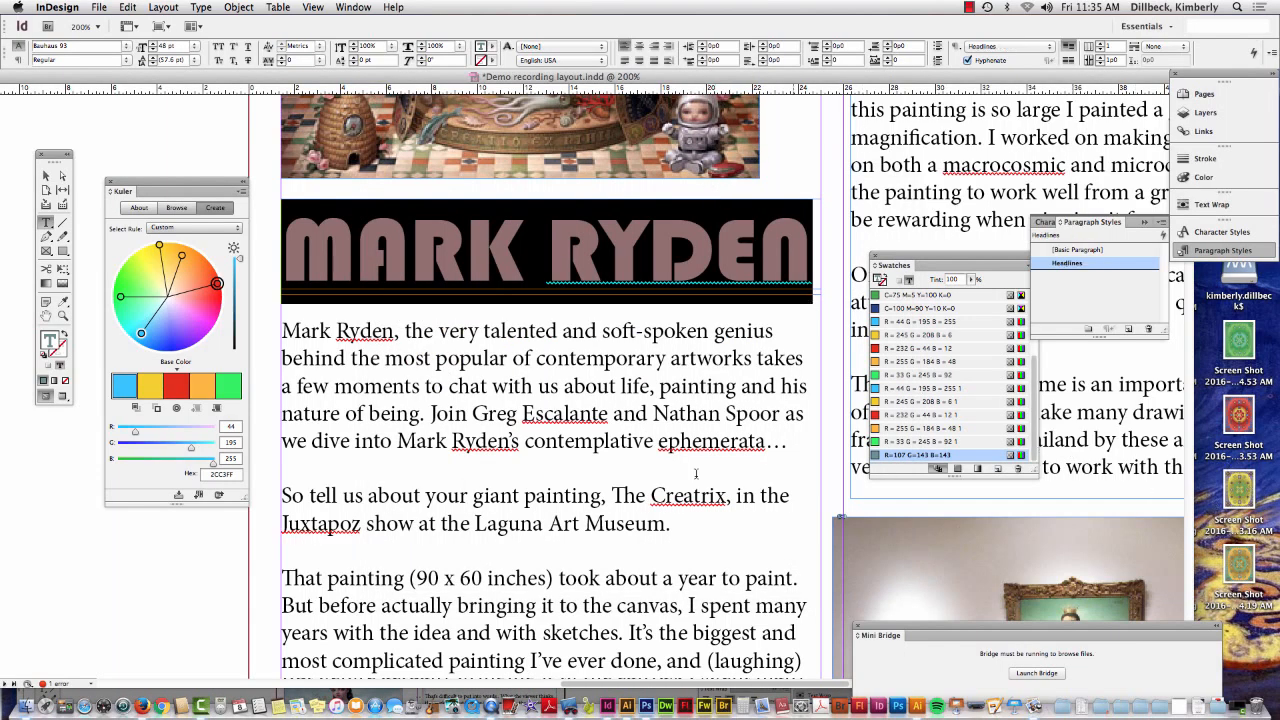
scroll(545, 540, up, 7)
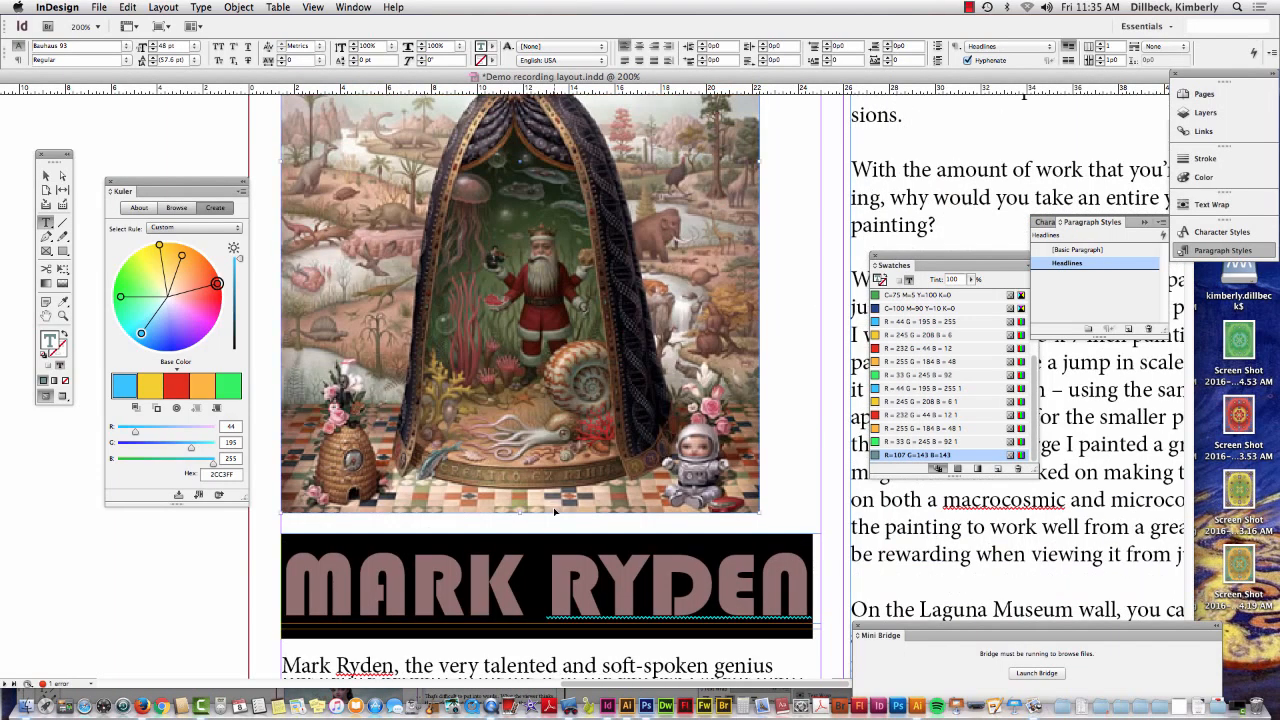
- Draw a new text frame on the pasteboard and enter the test heading GAREY BASEMAN
key(super+minus)
key(super+minus)
key(super+minus)
key(super+minus)
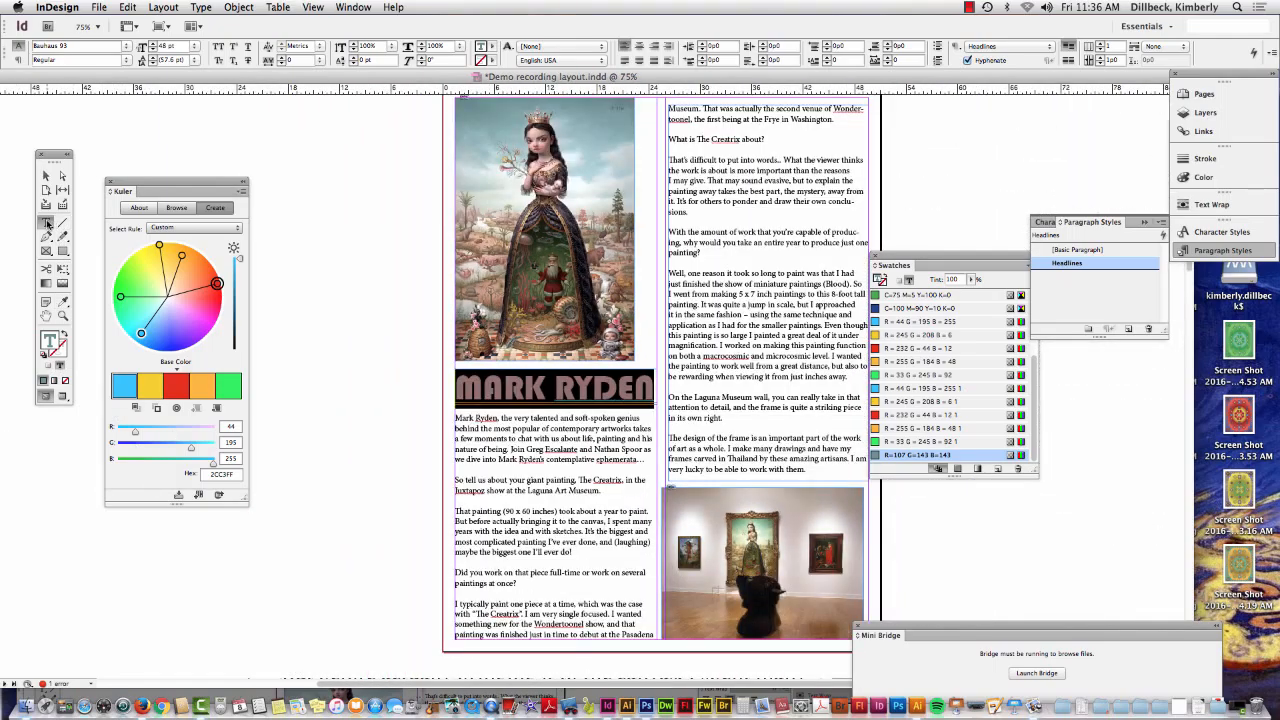
drag(286, 278, 463, 367)
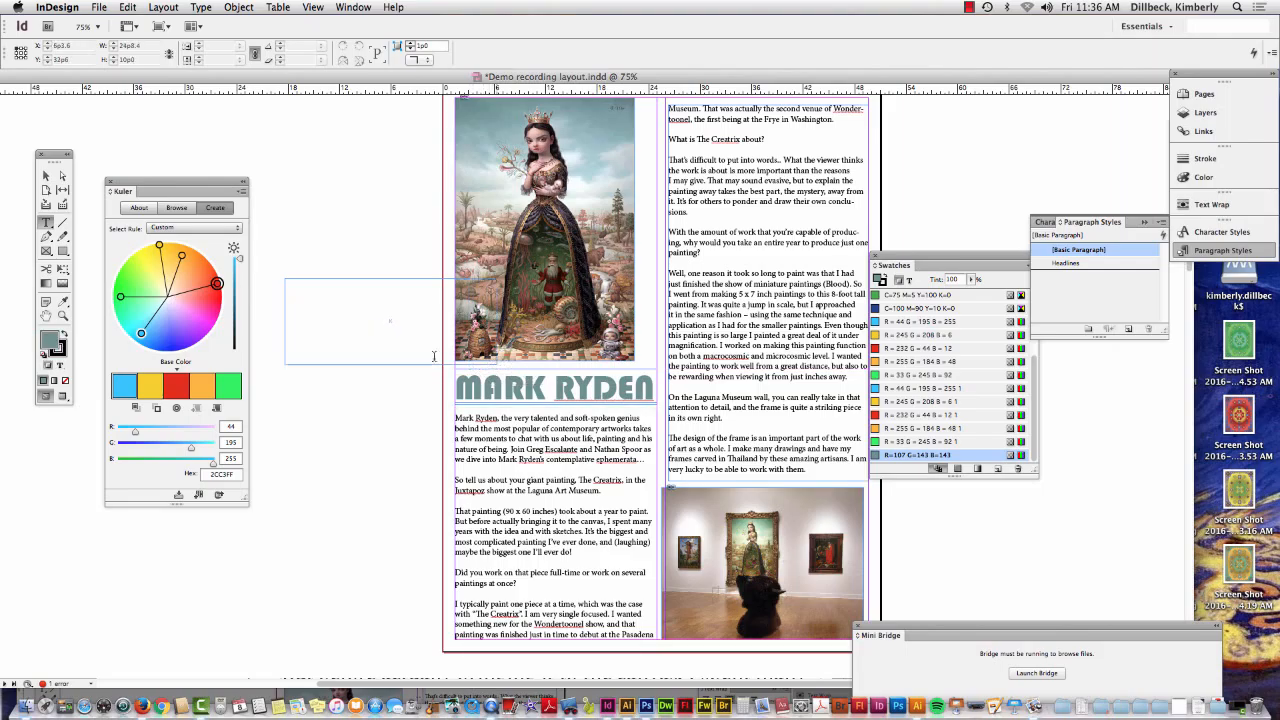
text(G)
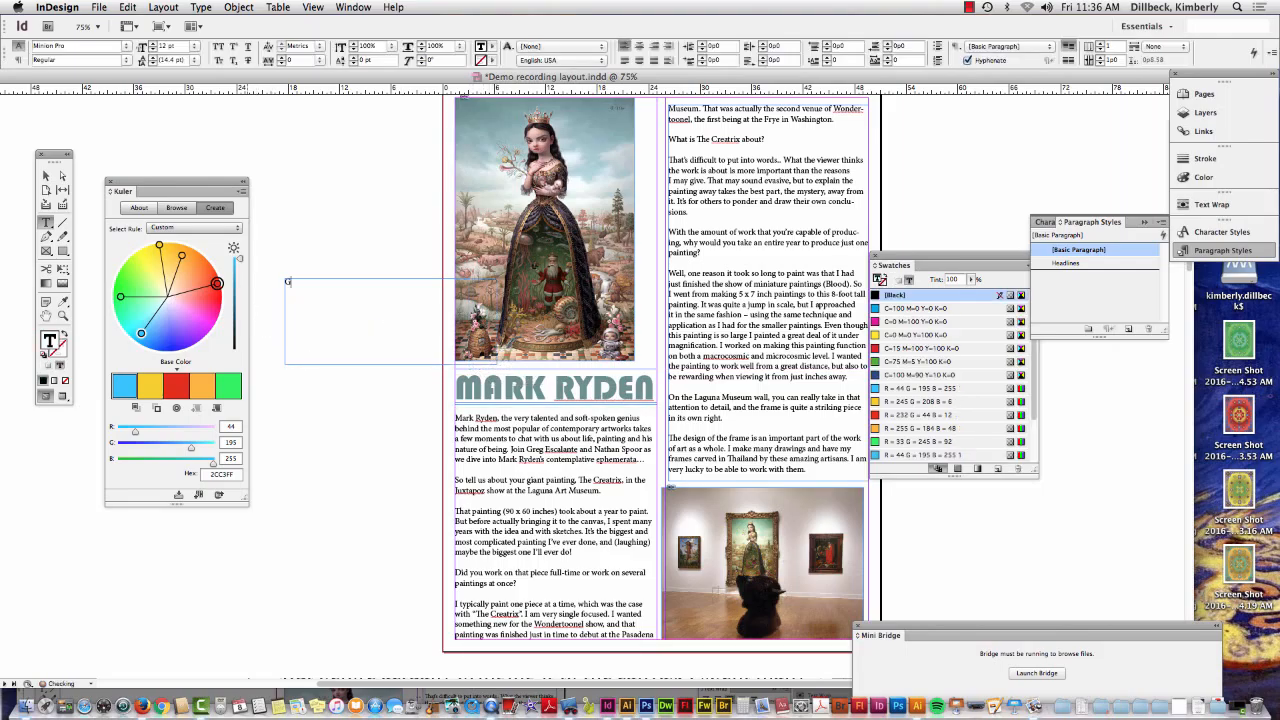
text(Y)
text( BASH)
text(MA)
text(N)
- Select all of the GAREY BASEMAN text and apply the Headlines paragraph style to it
click(45, 176)
drag(577, 325, 578, 362)
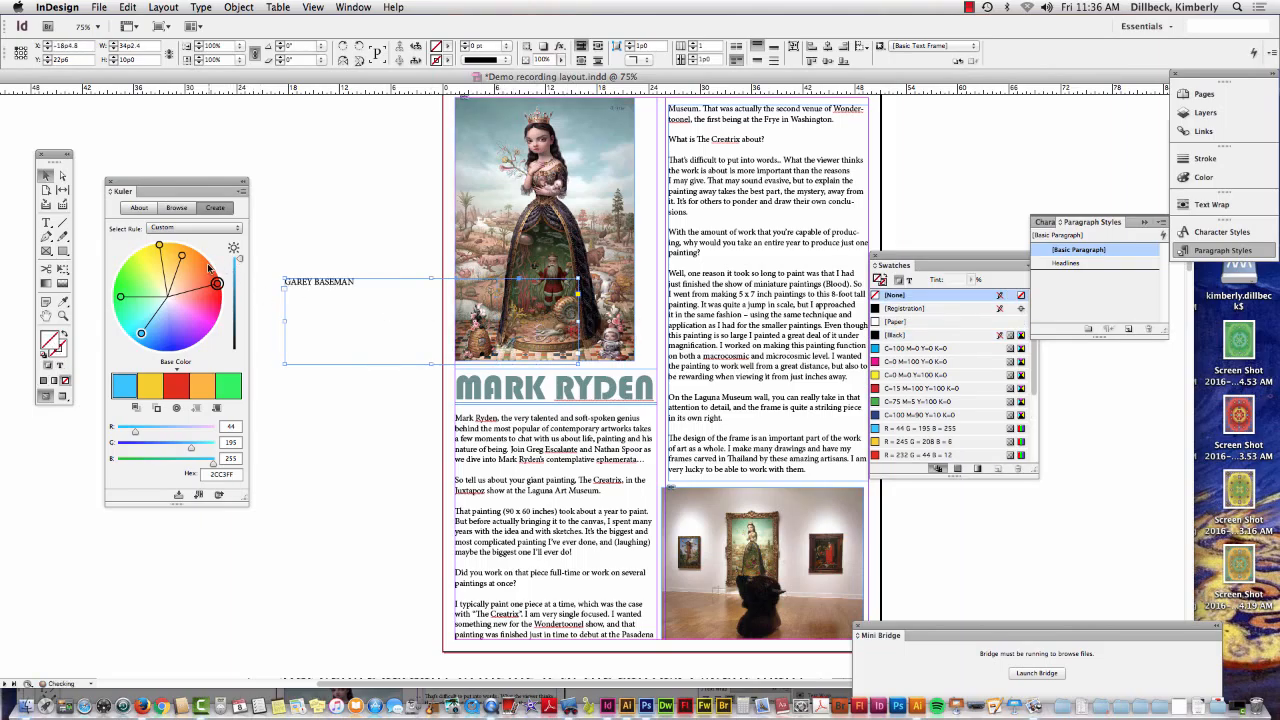
click(45, 222)
click(291, 282)
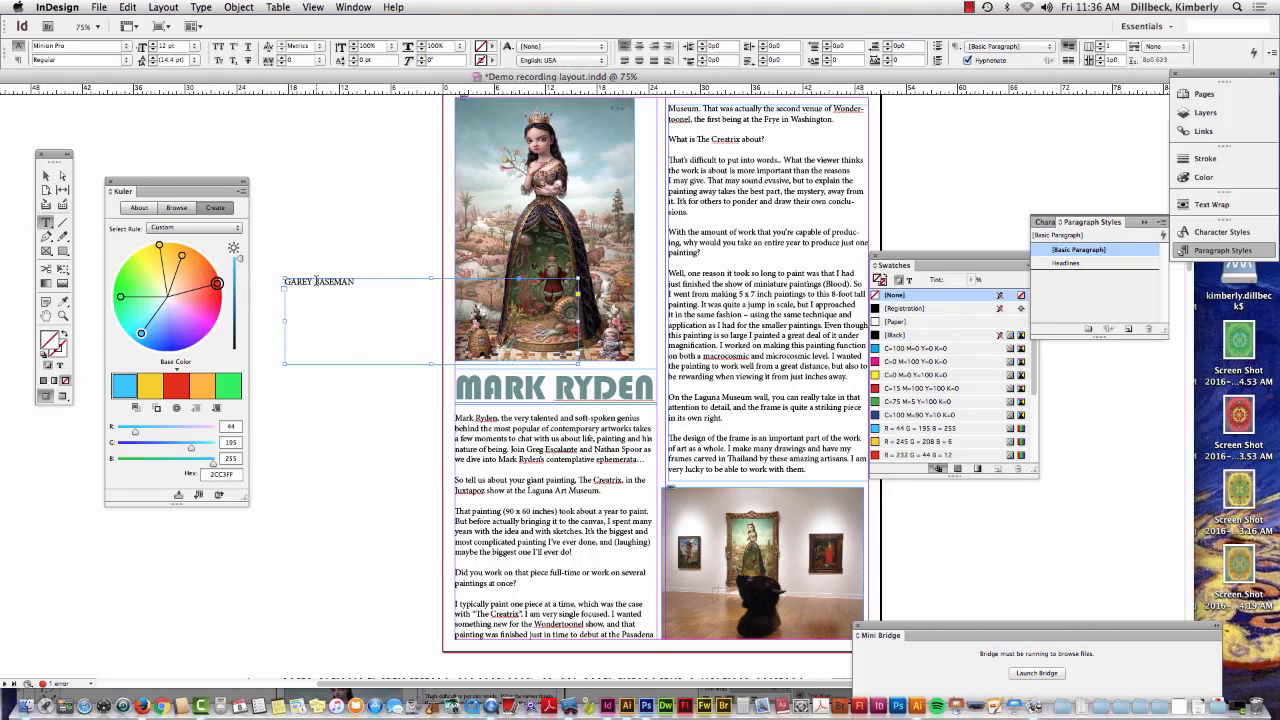
key(super+a)
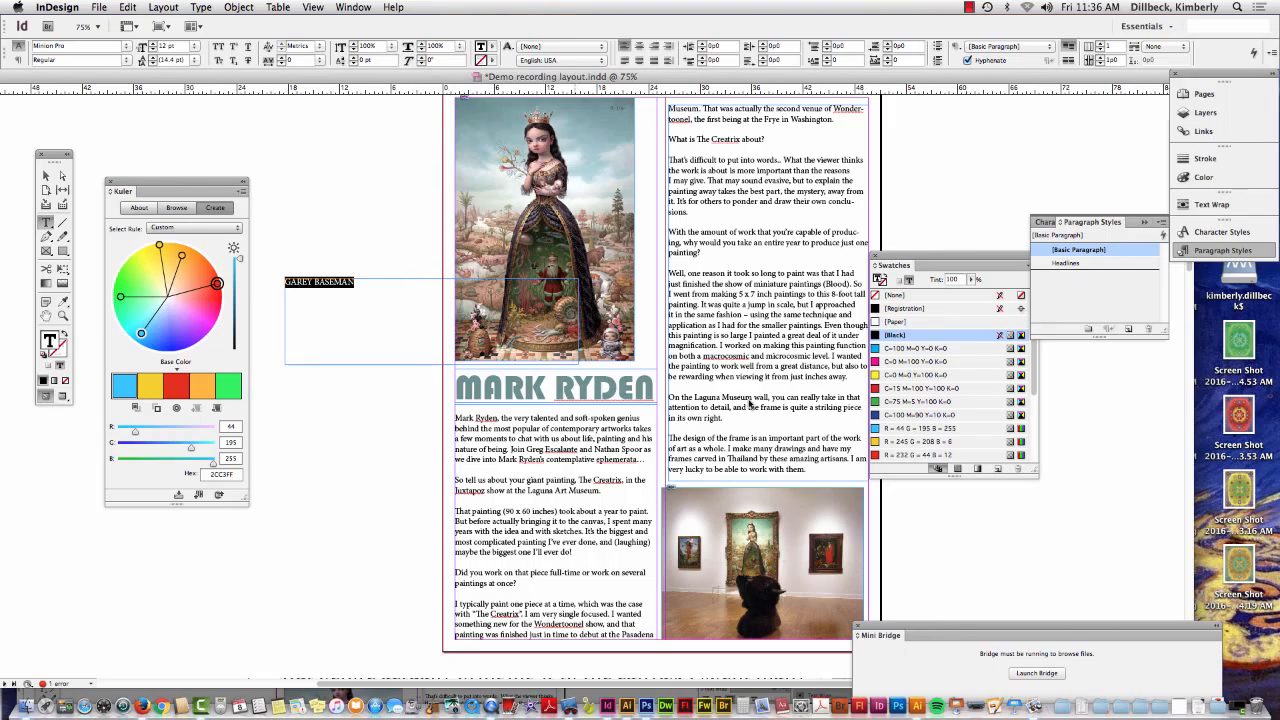
click(1068, 264)
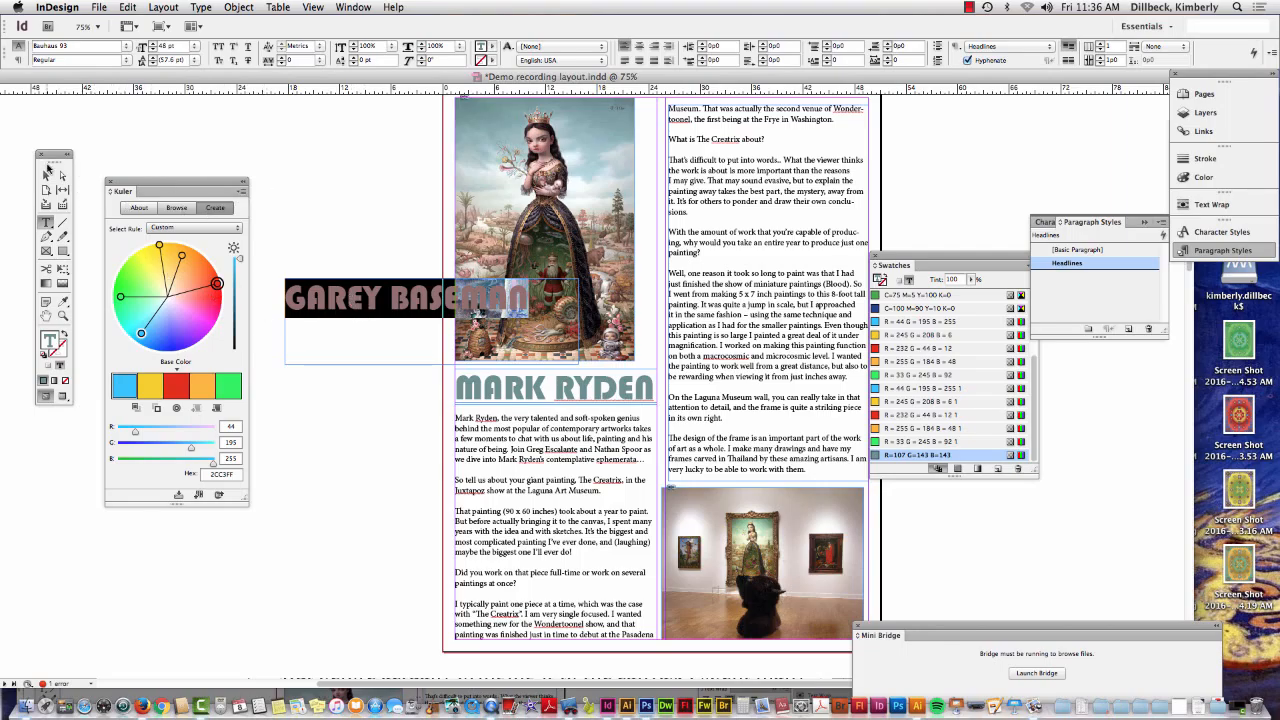
click(46, 176)
click(312, 204)
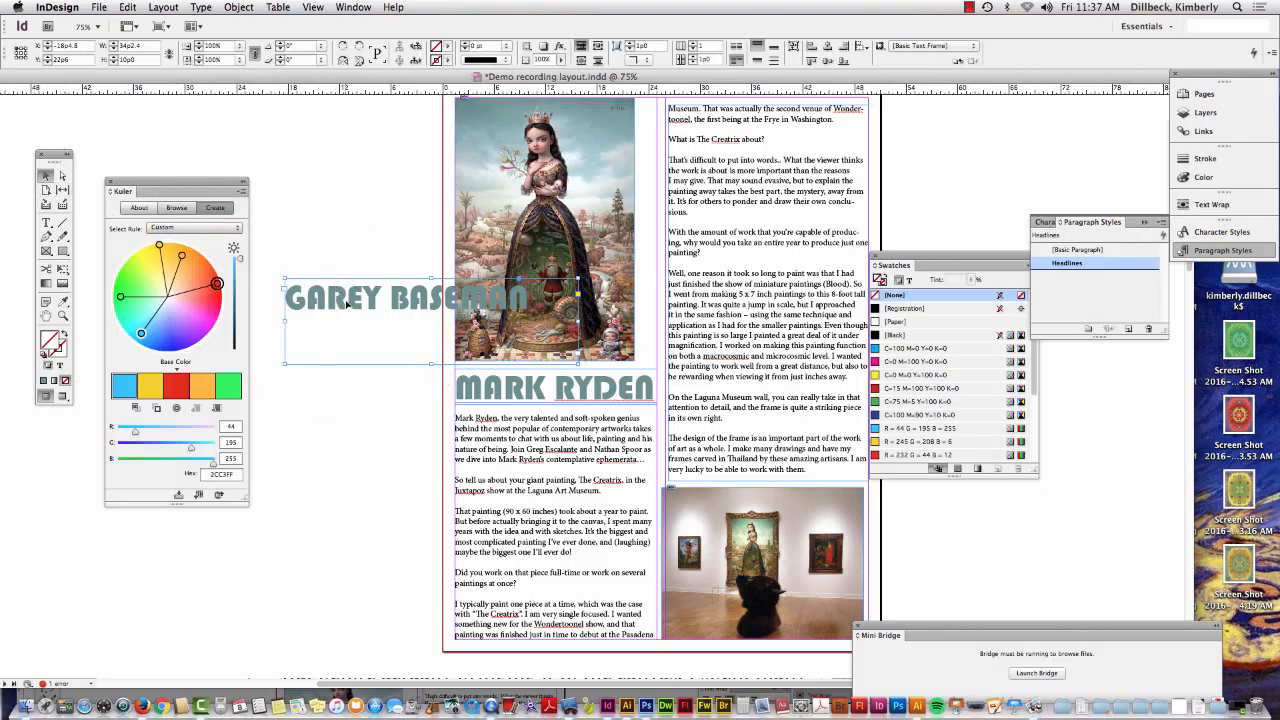
- Delete the GAREY BASEMAN test frame and move the Tools panel closer to the layout
drag(320, 296, 318, 546)
key(Delete)
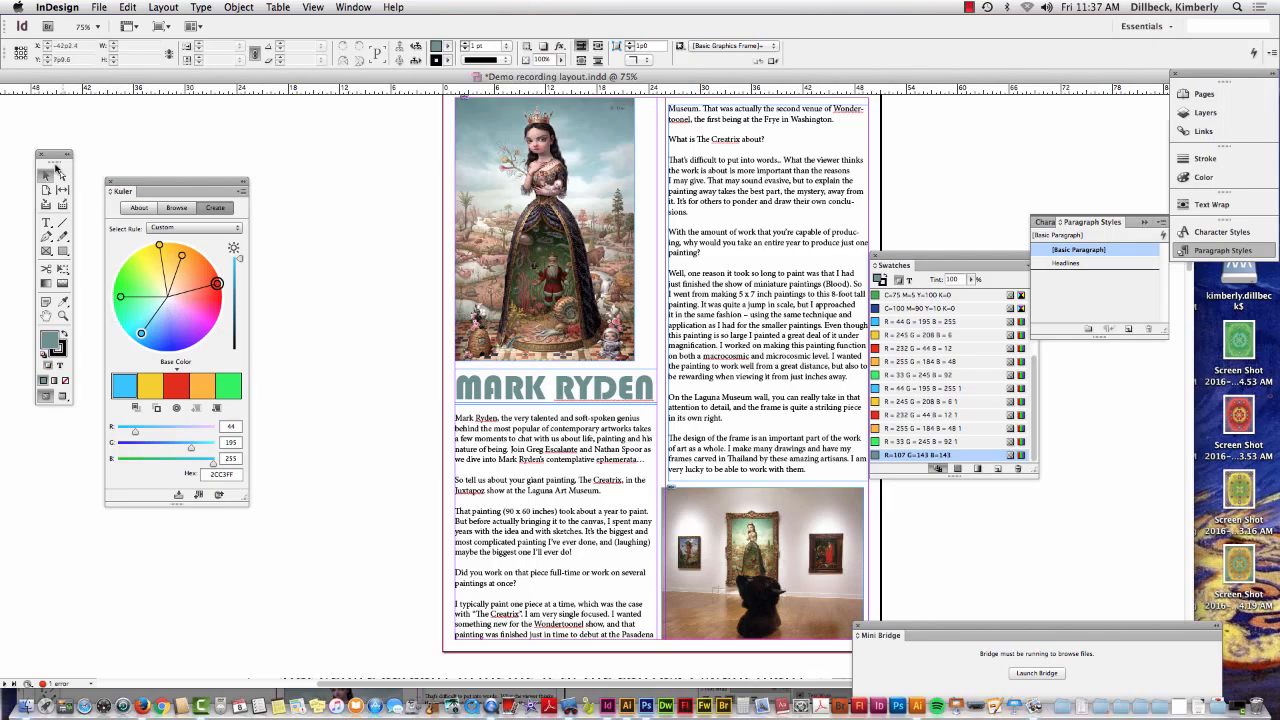
drag(54, 156, 358, 142)
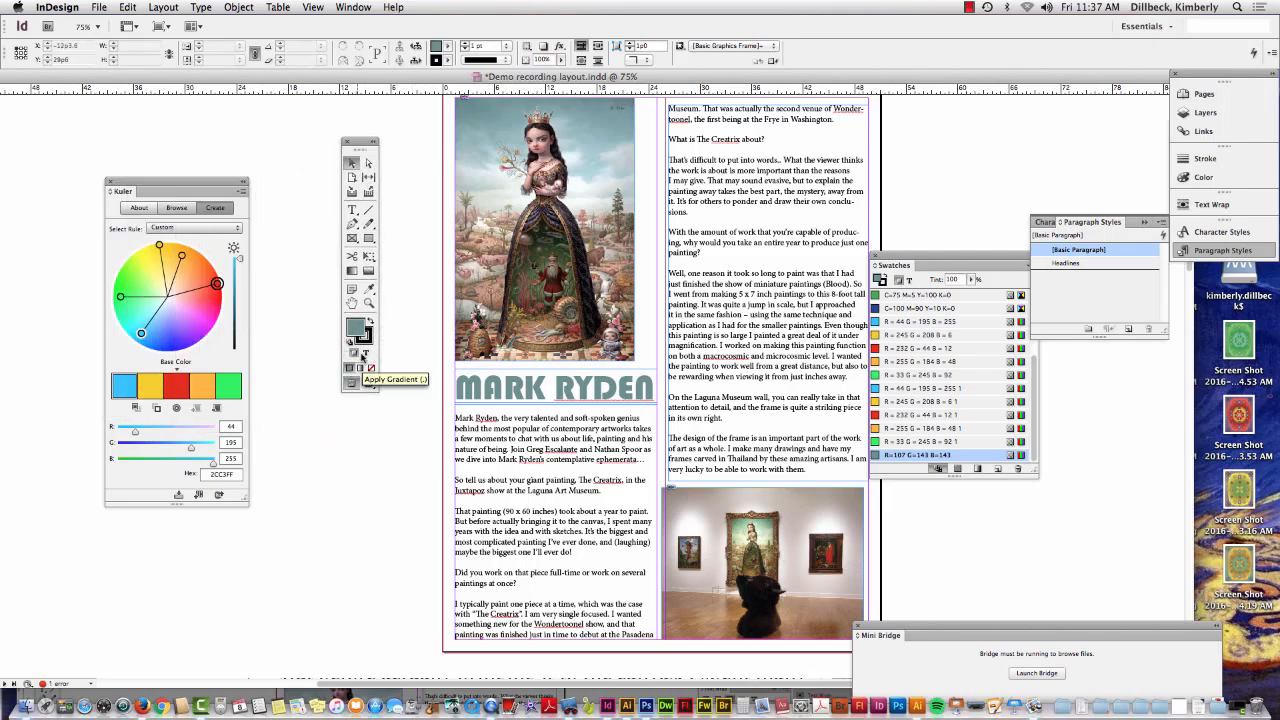
click(355, 162)
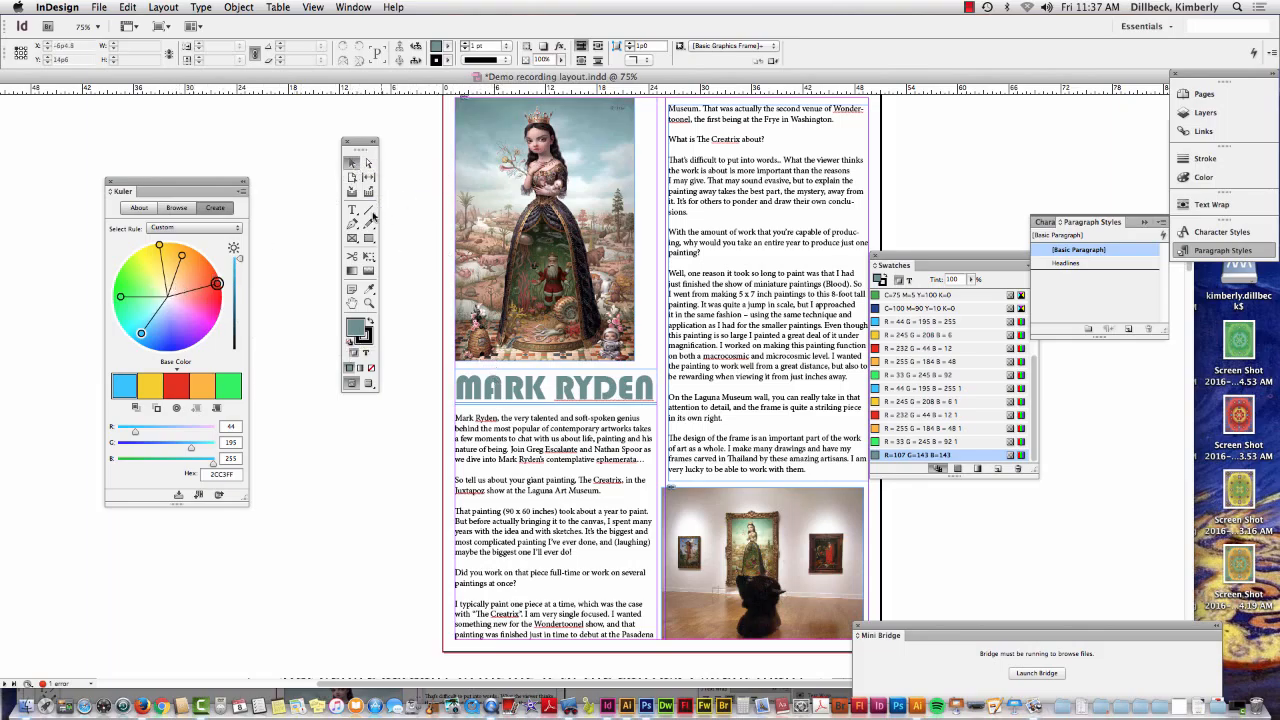
- Select the whole MARK RYDEN headline text with the Type tool
click(353, 210)
drag(520, 393, 456, 393)
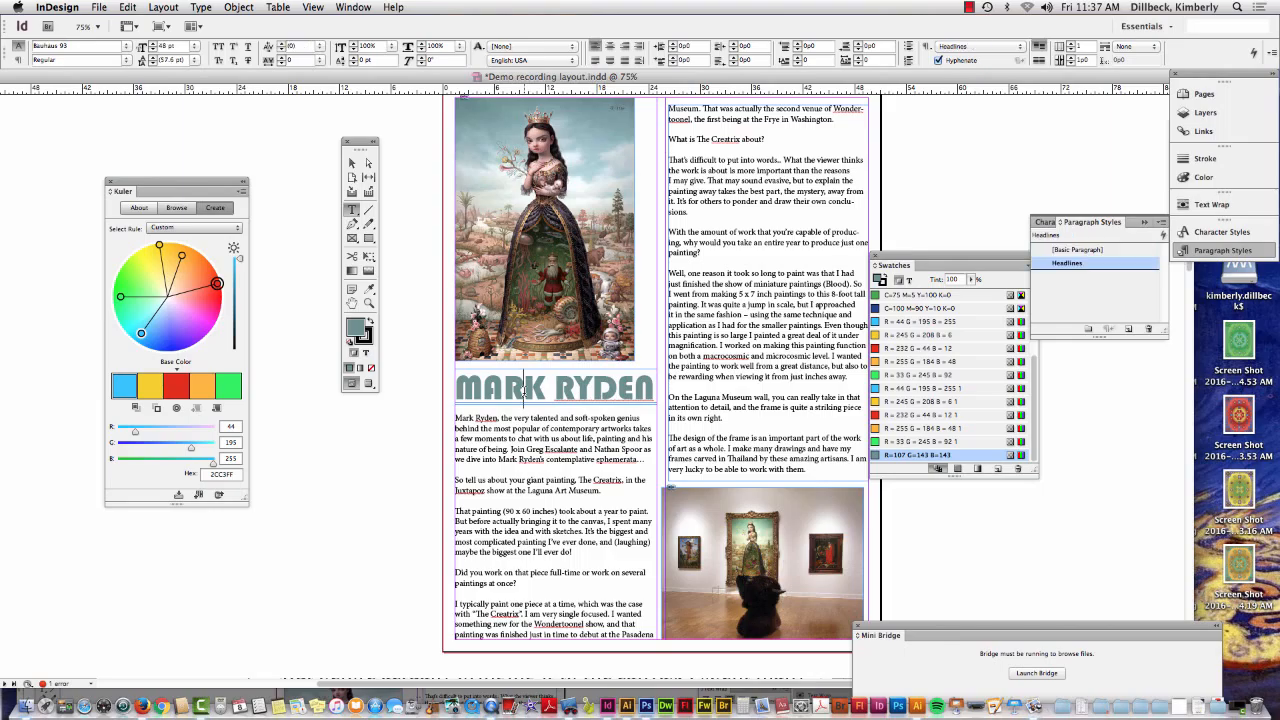
drag(563, 393, 655, 393)
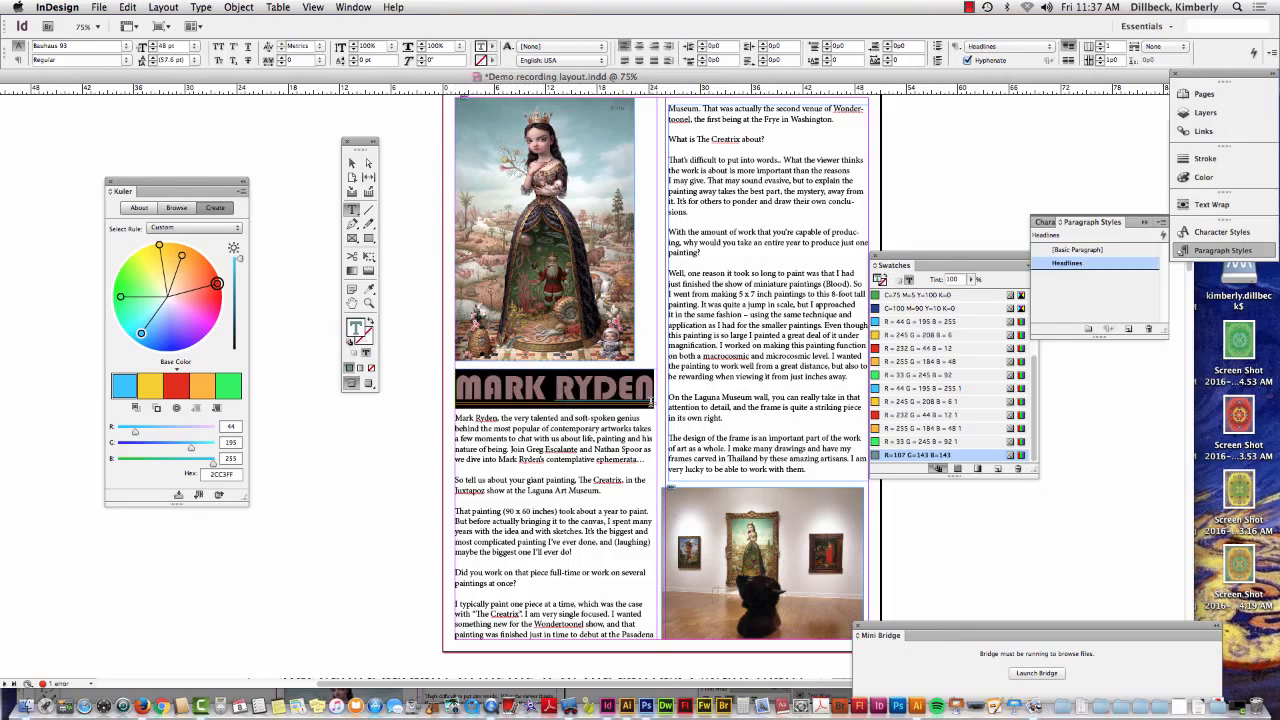
click(524, 397)
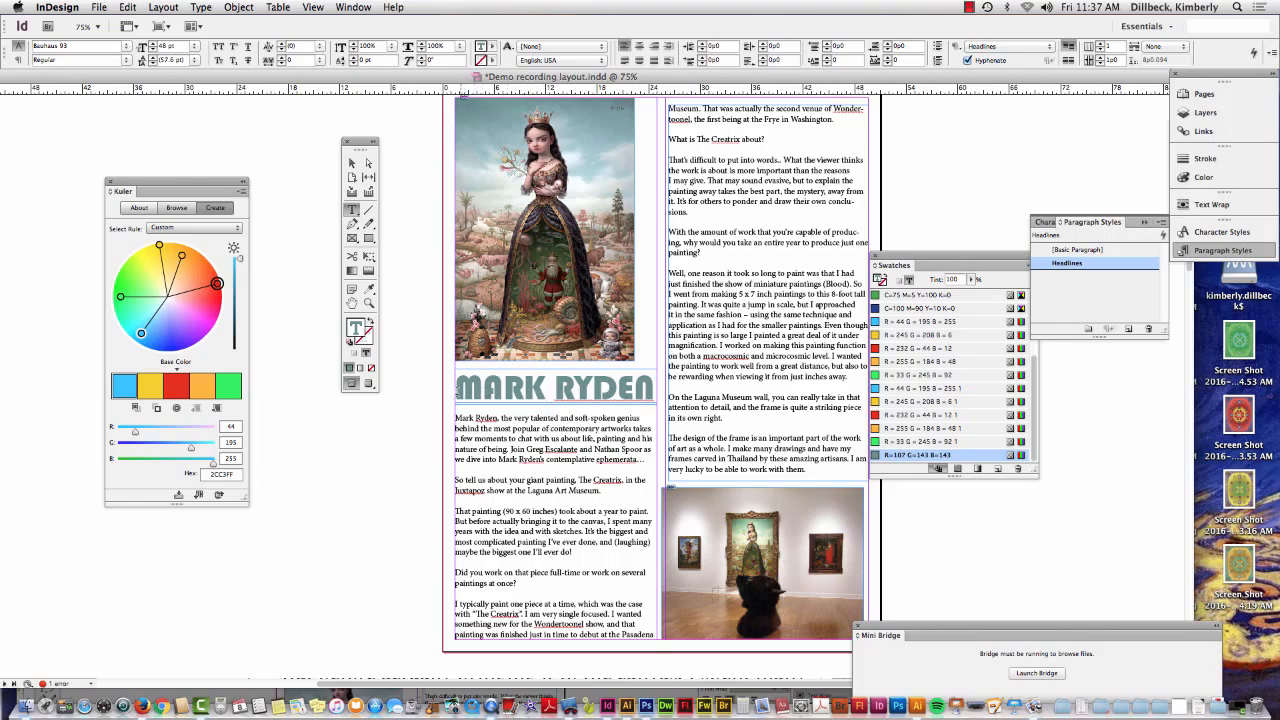
drag(458, 391, 656, 391)
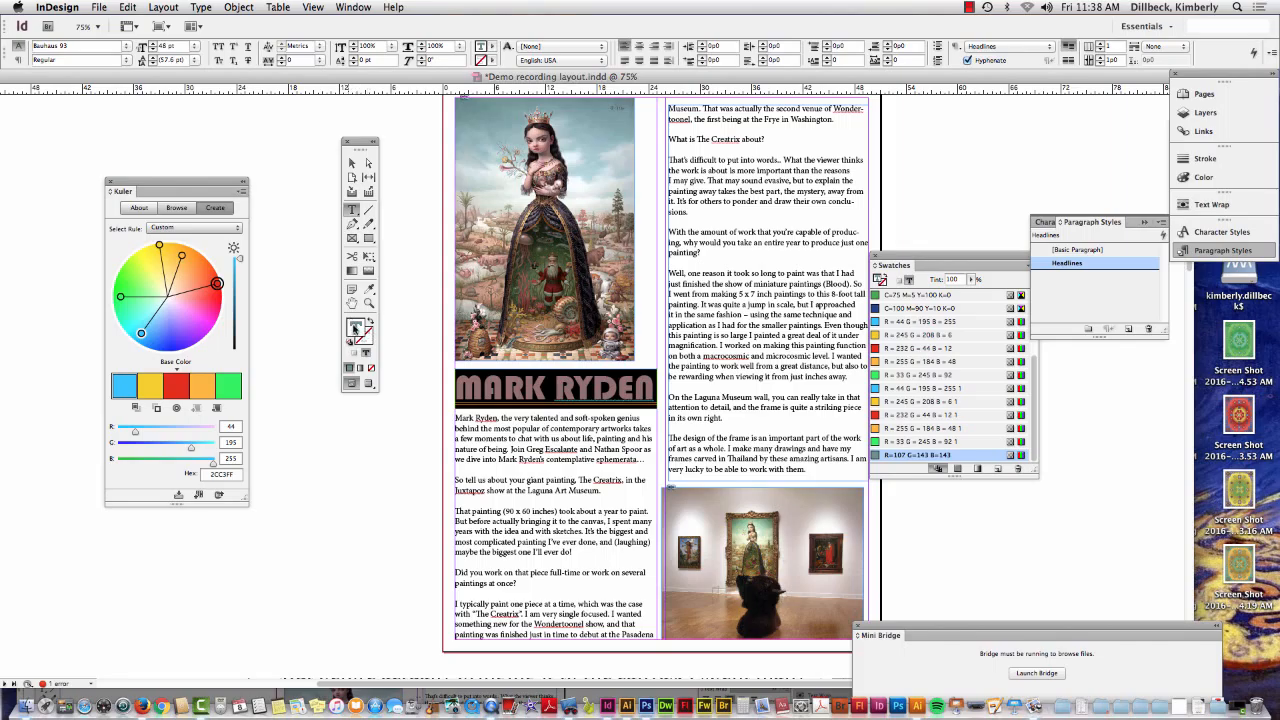
- Change the MARK RYDEN headline's text fill to a different colour swatch
click(356, 327)
click(370, 325)
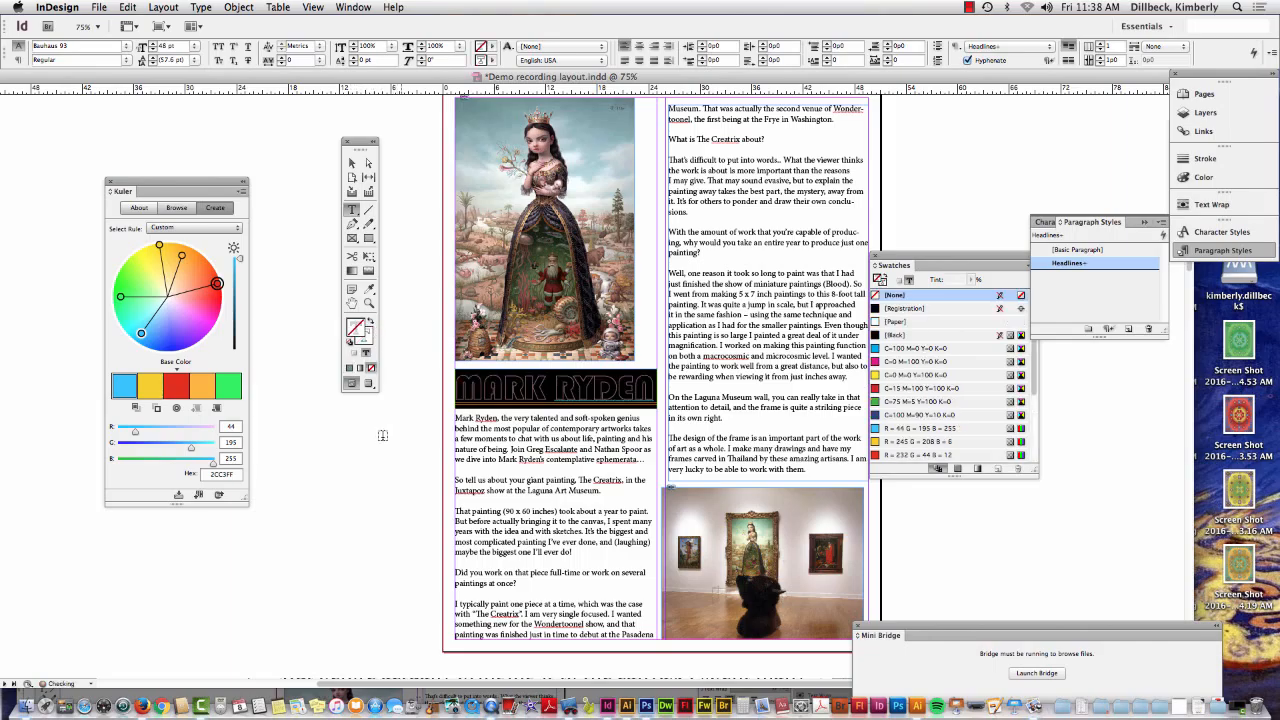
click(352, 163)
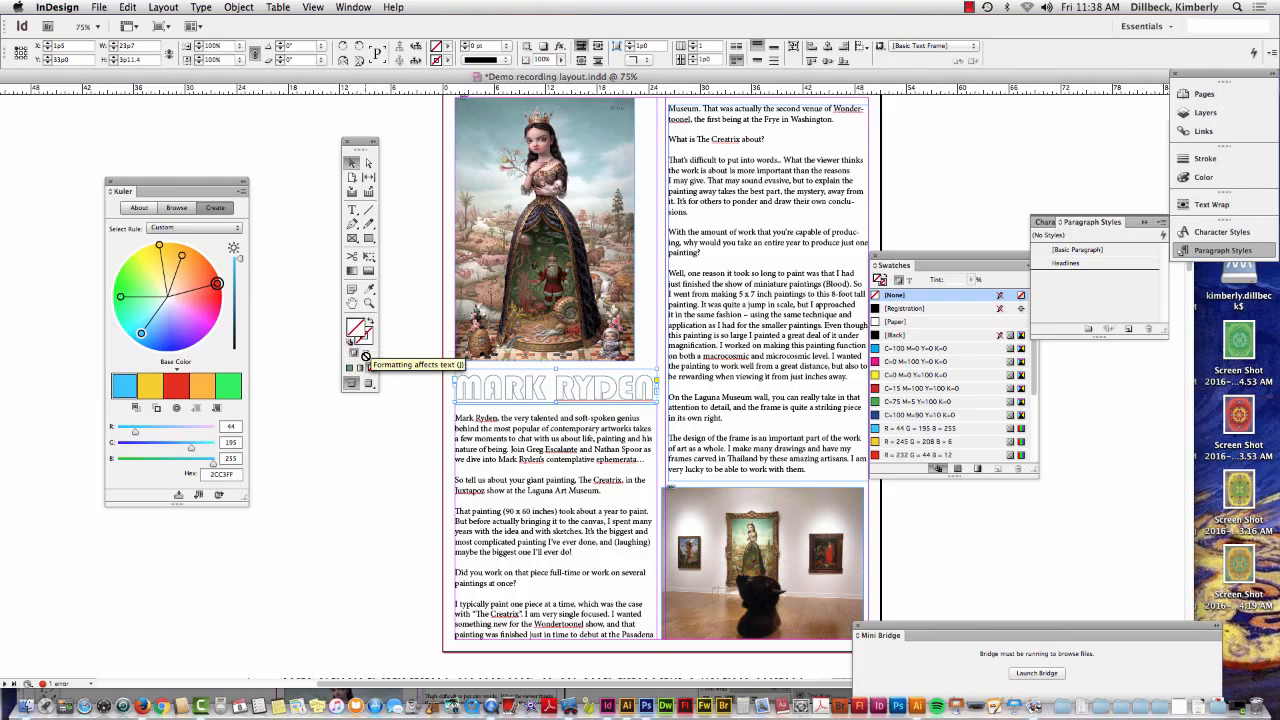
- Restore the headline's teal R=107 G=143 B=143 fill and toggle formatting between text and frame
click(366, 357)
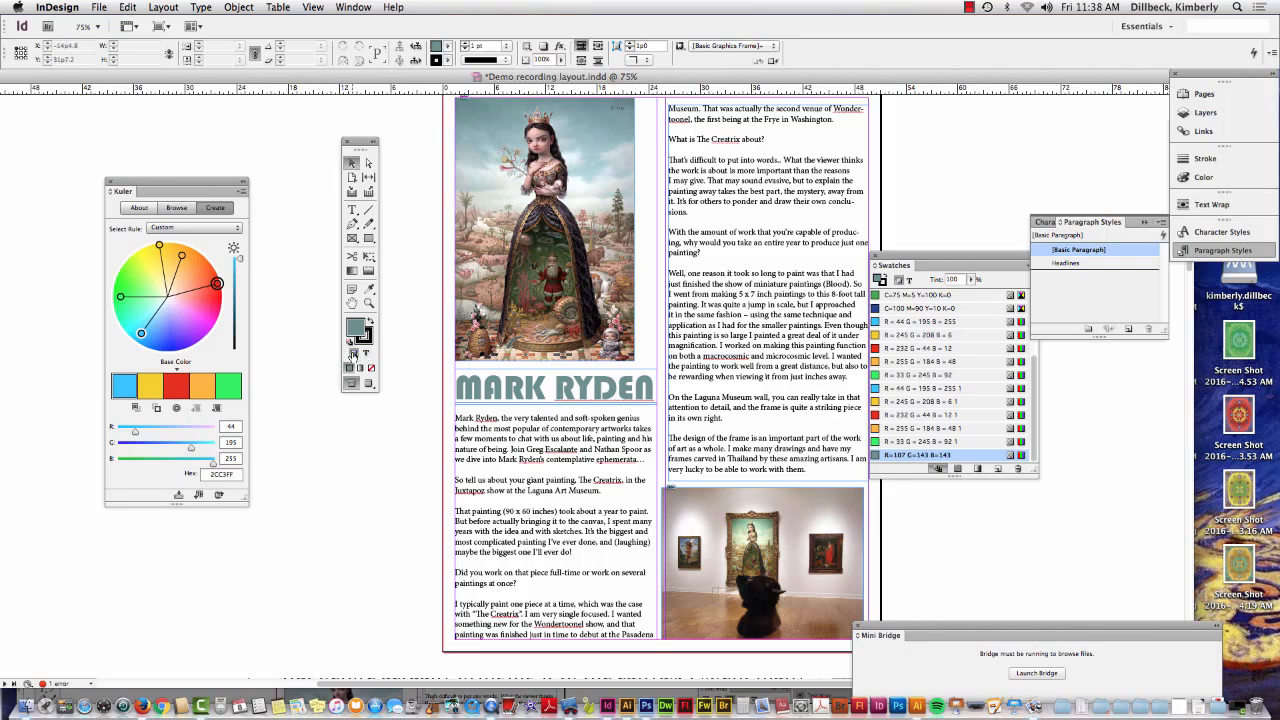
click(353, 353)
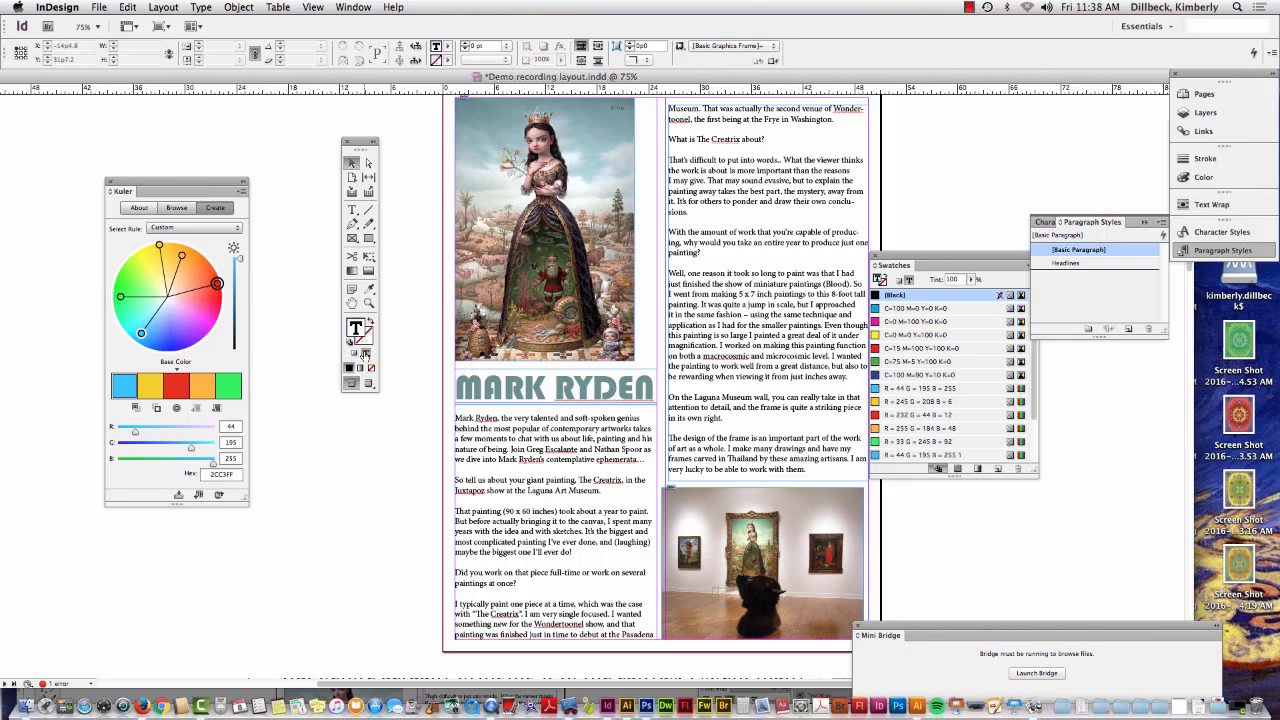
click(354, 353)
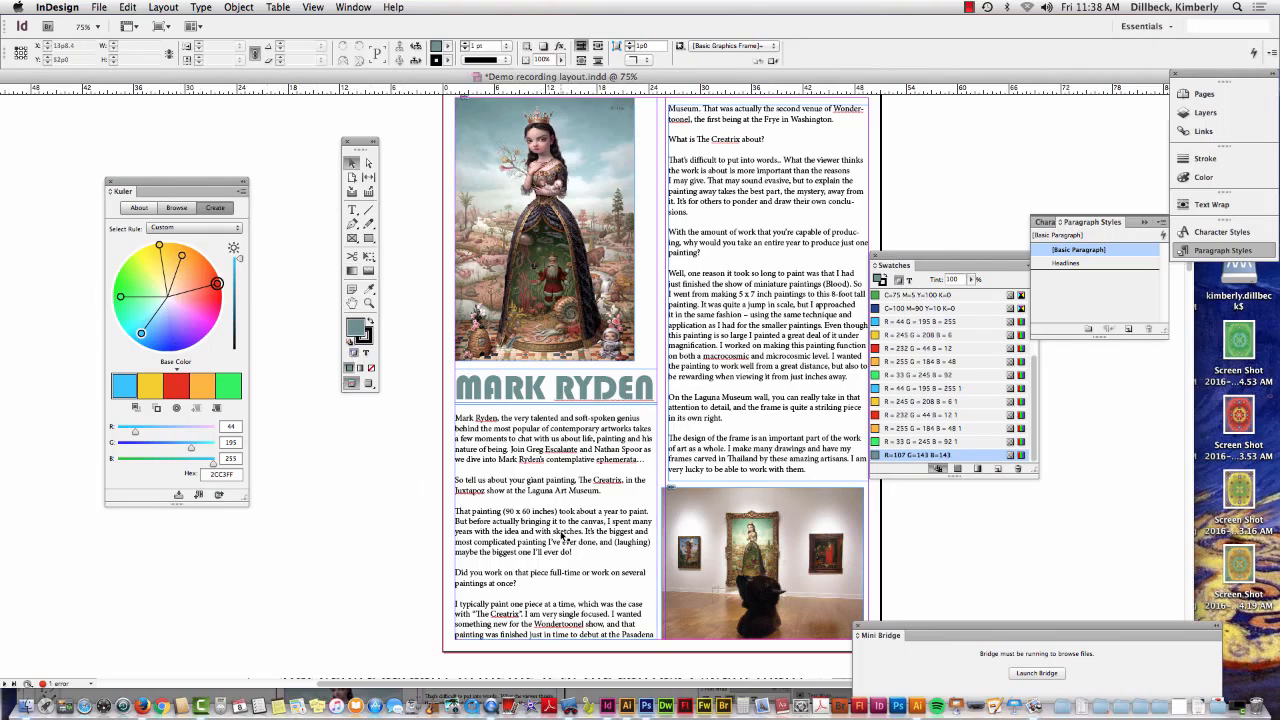
scroll(430, 540, down, 5)
scroll(430, 540, down, 3)
scroll(428, 541, up, 5)
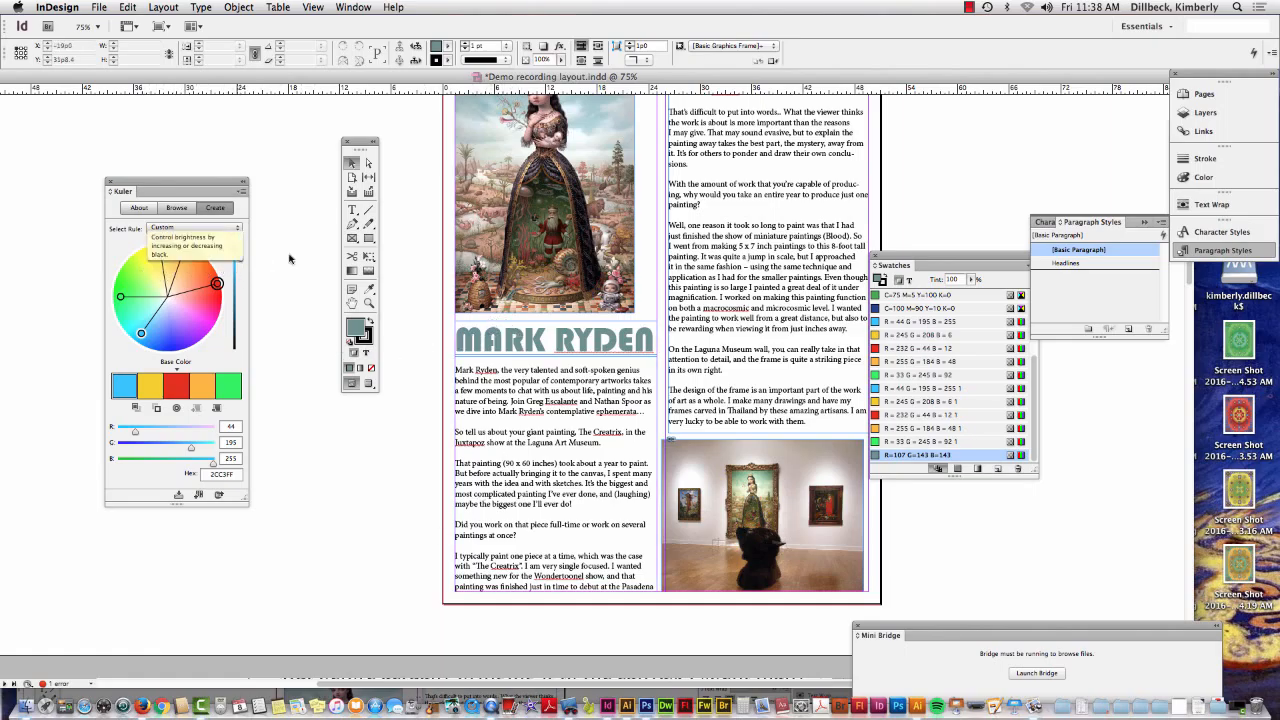
- Select the 'So tell us about your giant painting' question and set it to Minion Pro Italic
click(352, 210)
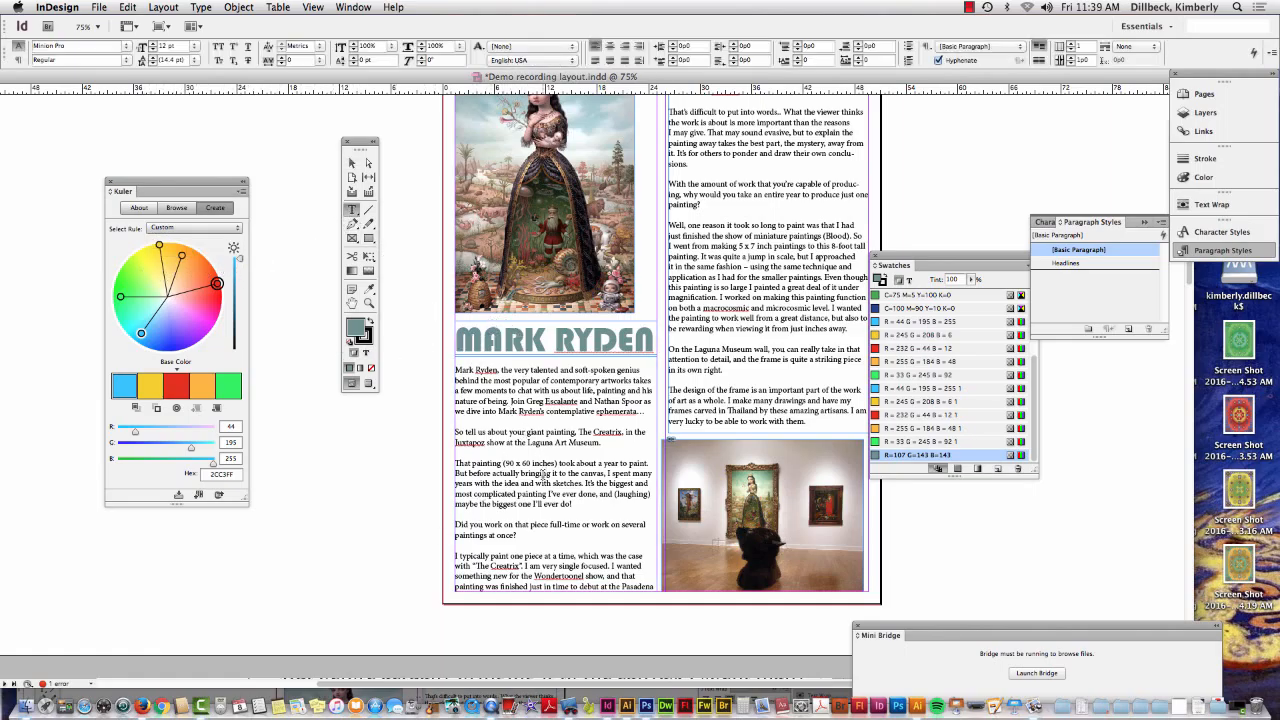
scroll(544, 473, down, 3)
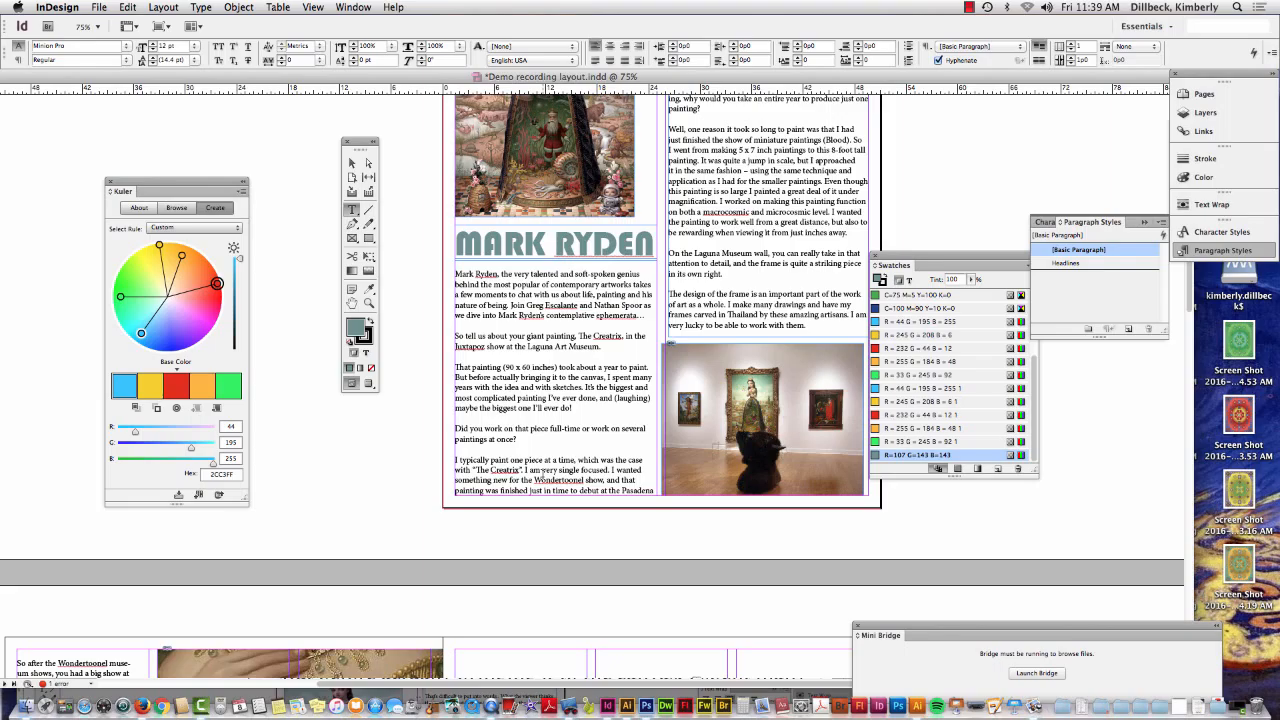
drag(455, 336, 614, 350)
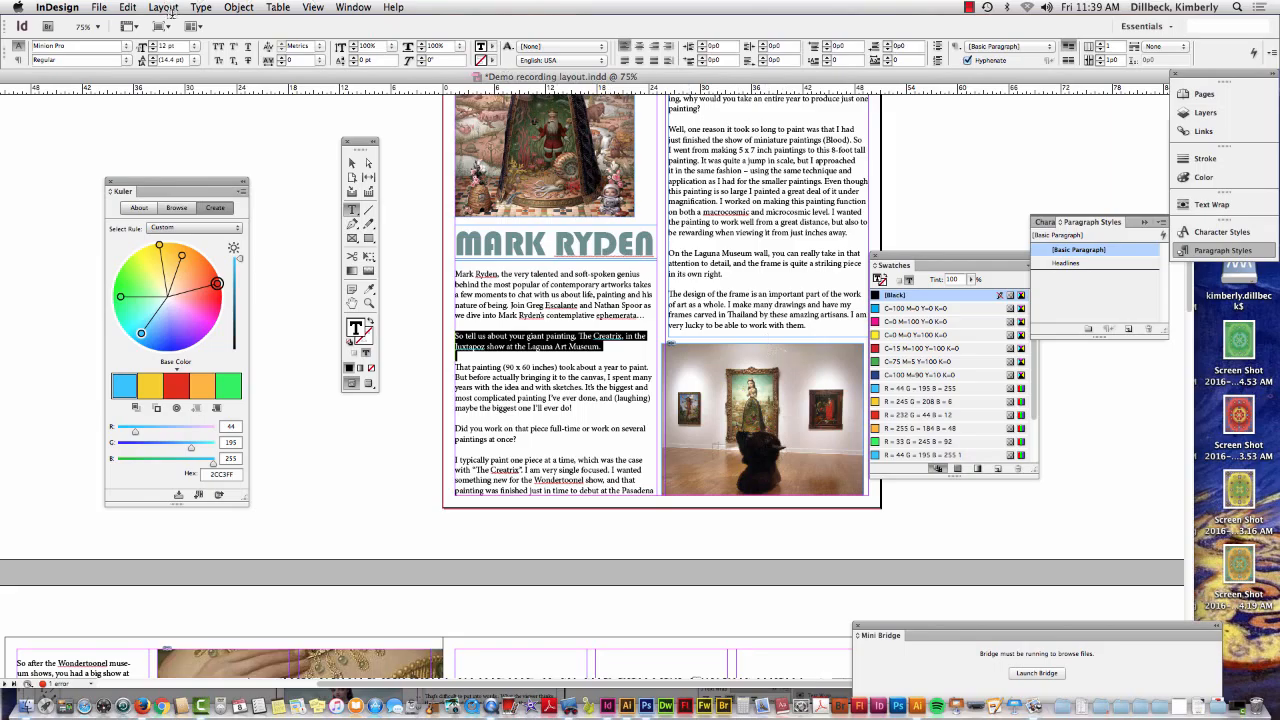
click(127, 47)
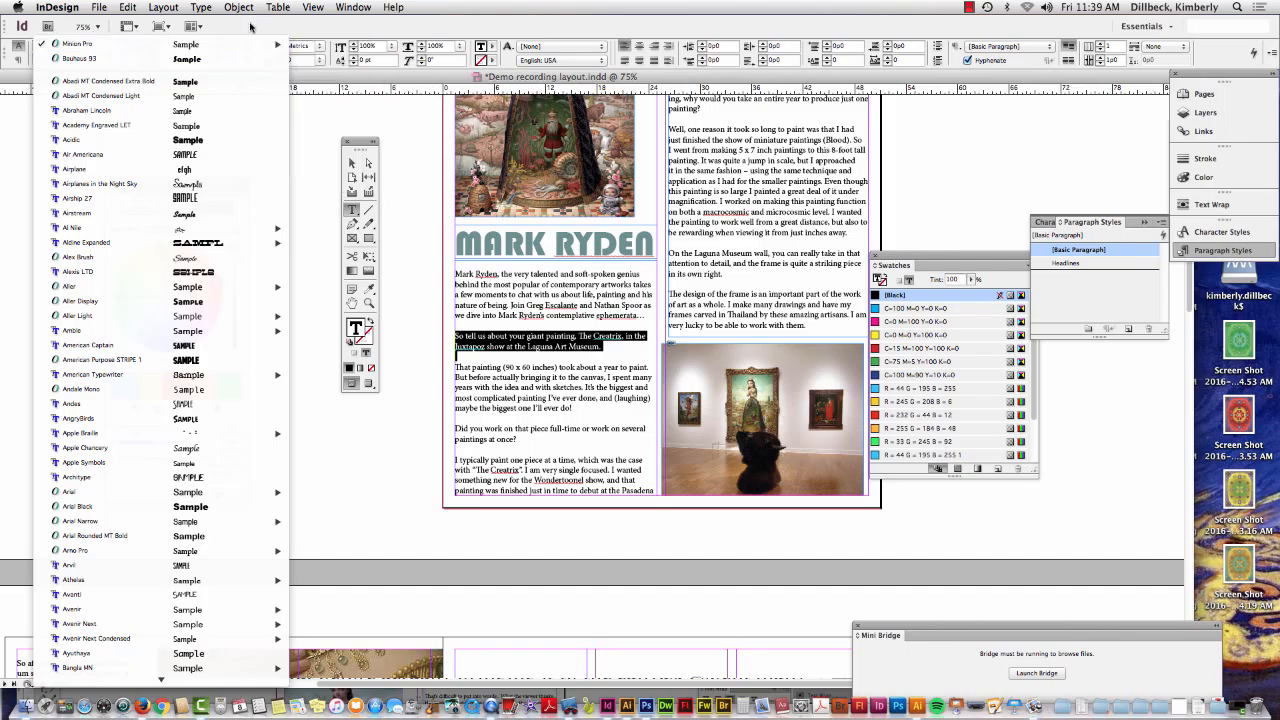
click(127, 47)
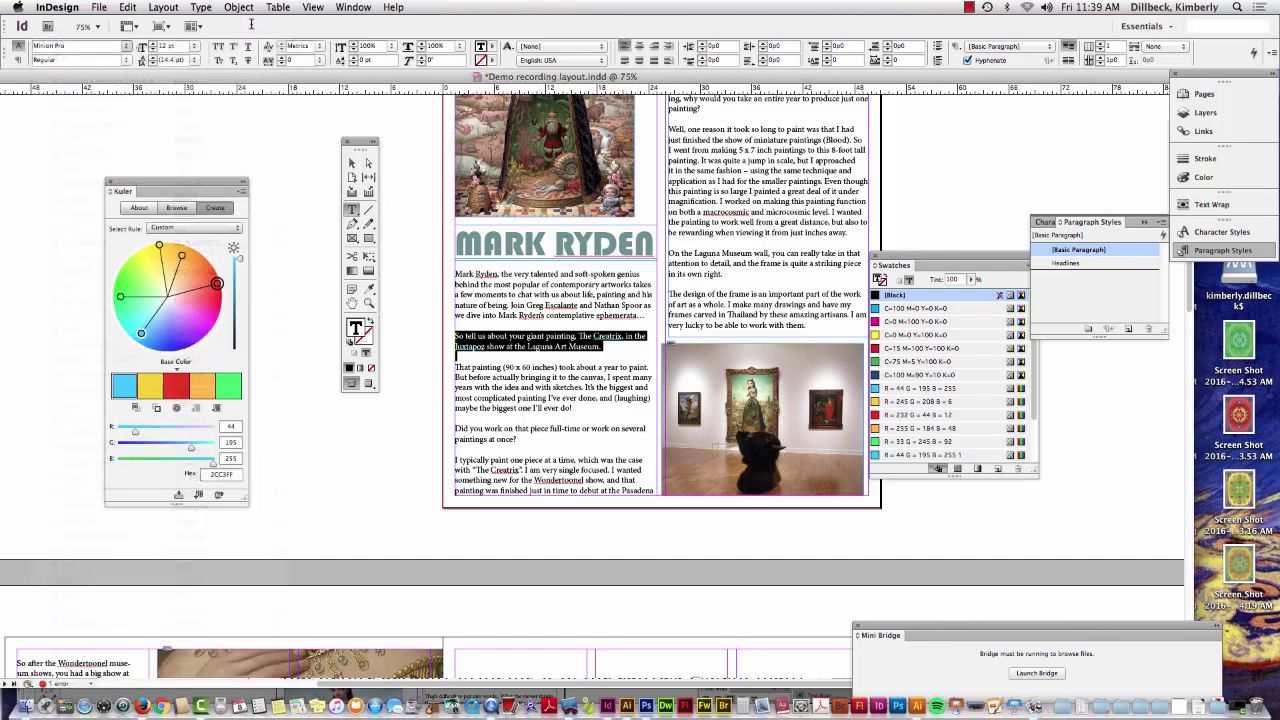
click(128, 61)
click(70, 72)
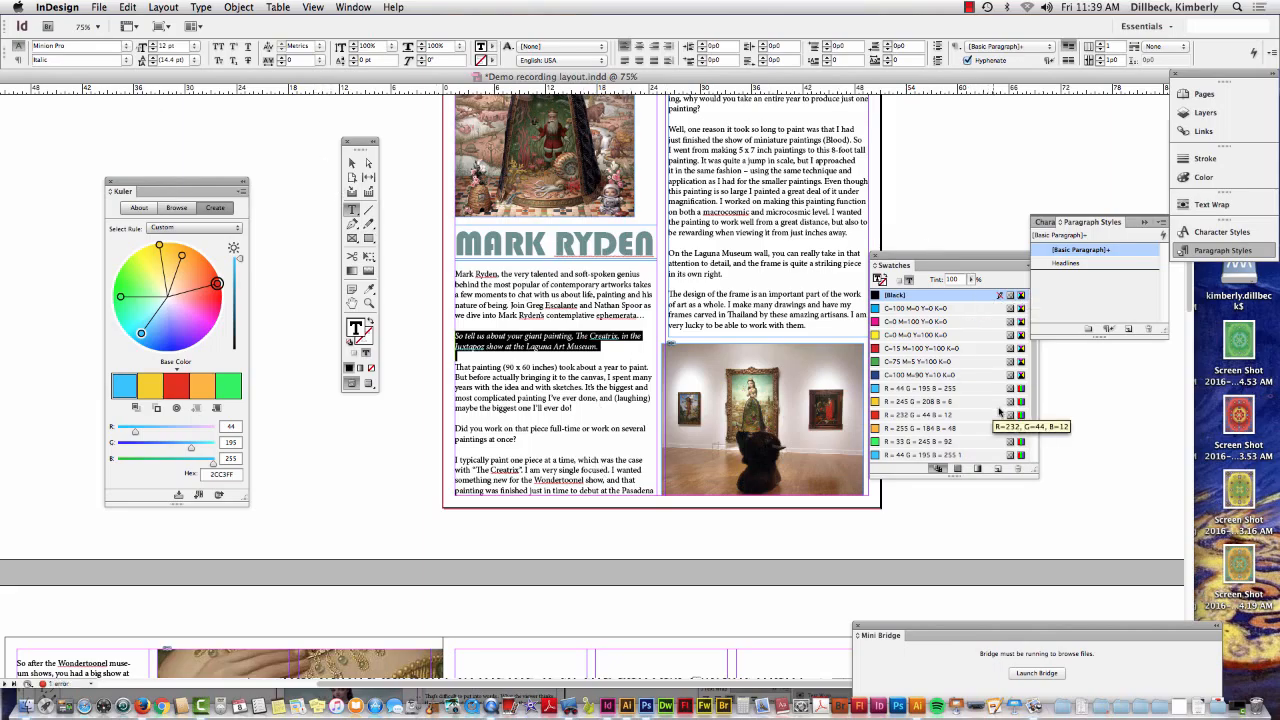
scroll(1033, 405, down, 3)
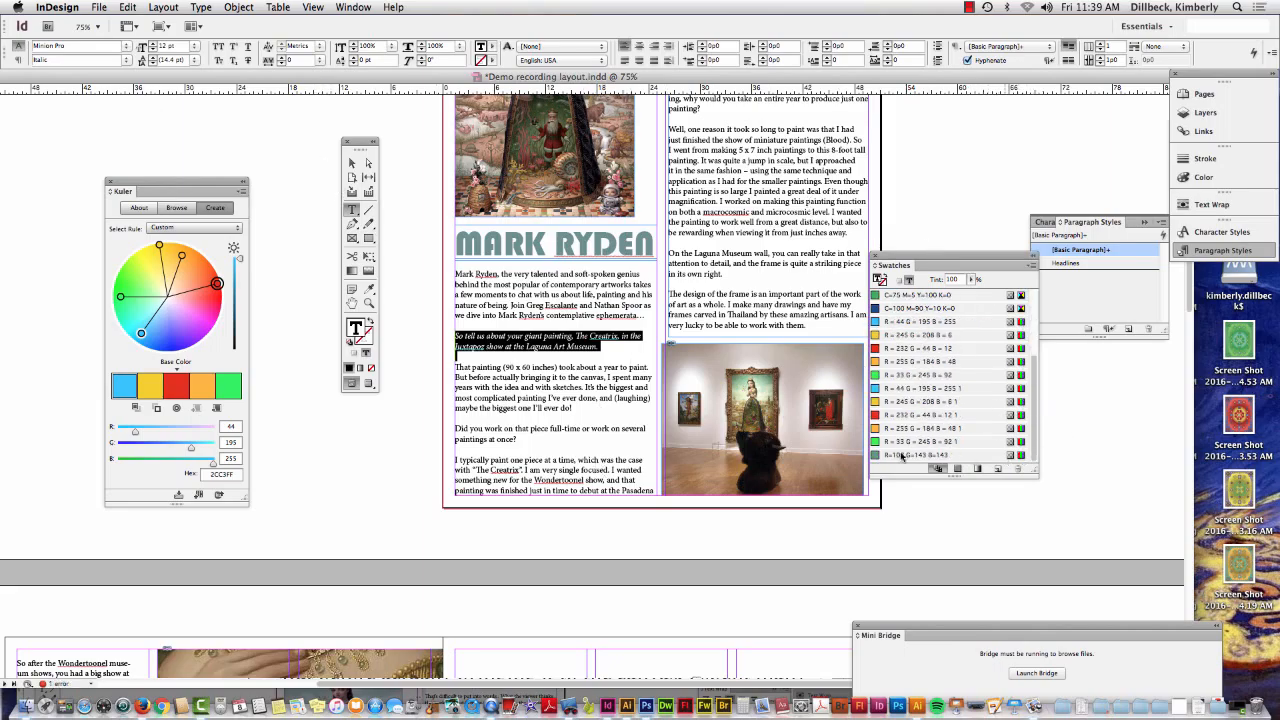
- Colour the selected question with the grey-teal R=107 G=143 B=143 swatch
click(895, 456)
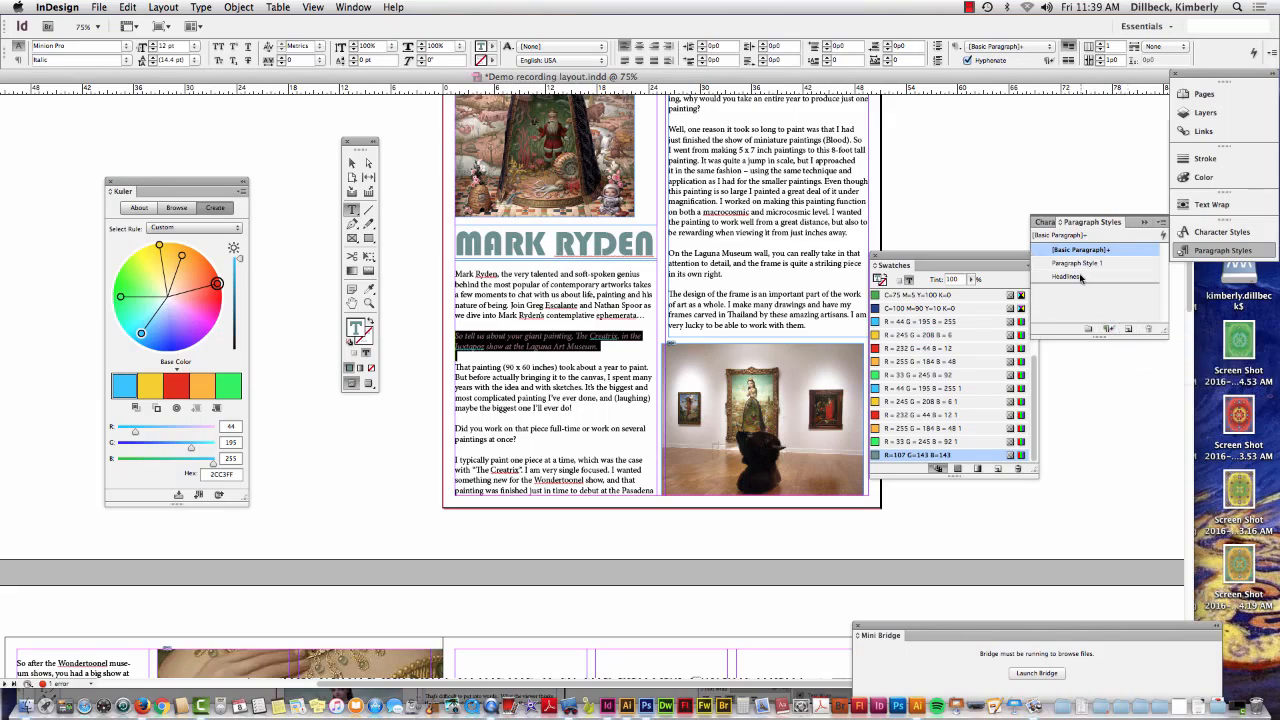
- Rename Paragraph Style 1 to 'questions' and deselect the opening question
click(1078, 265)
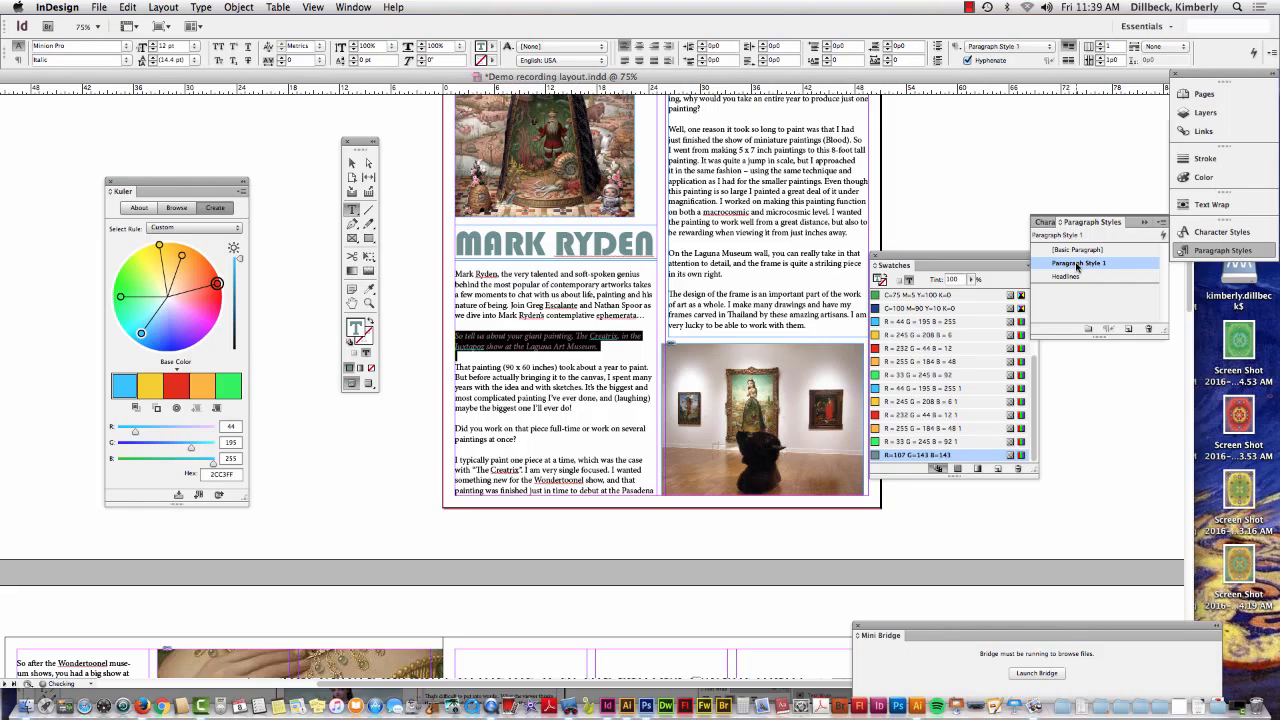
click(1078, 263)
text(questio)
text(ns)
key(Return)
click(618, 346)
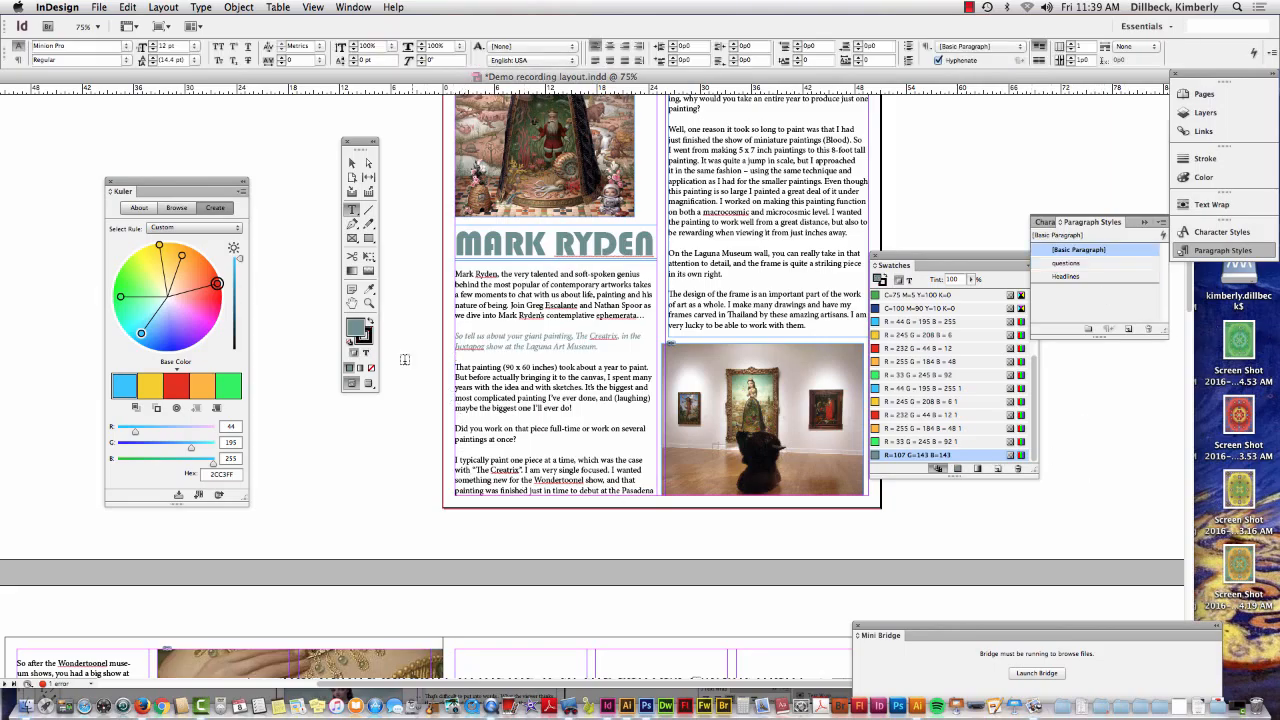
scroll(618, 346, down, 3)
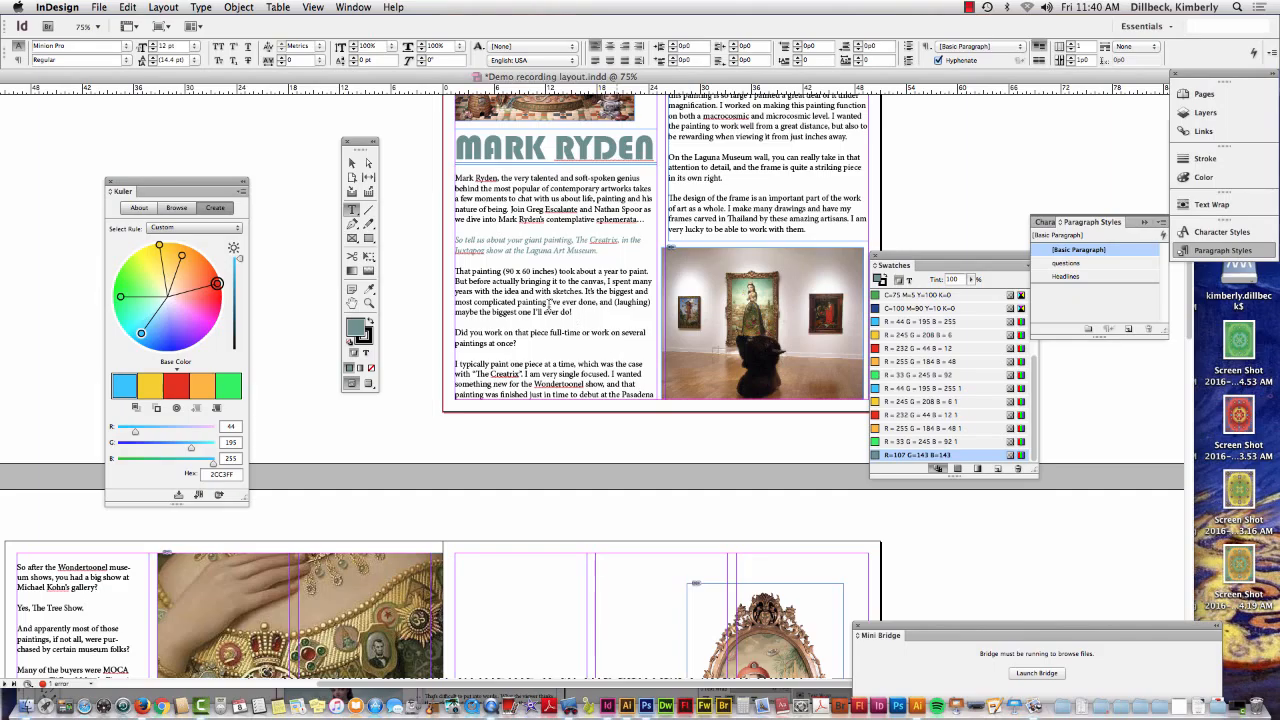
scroll(594, 276, down, 3)
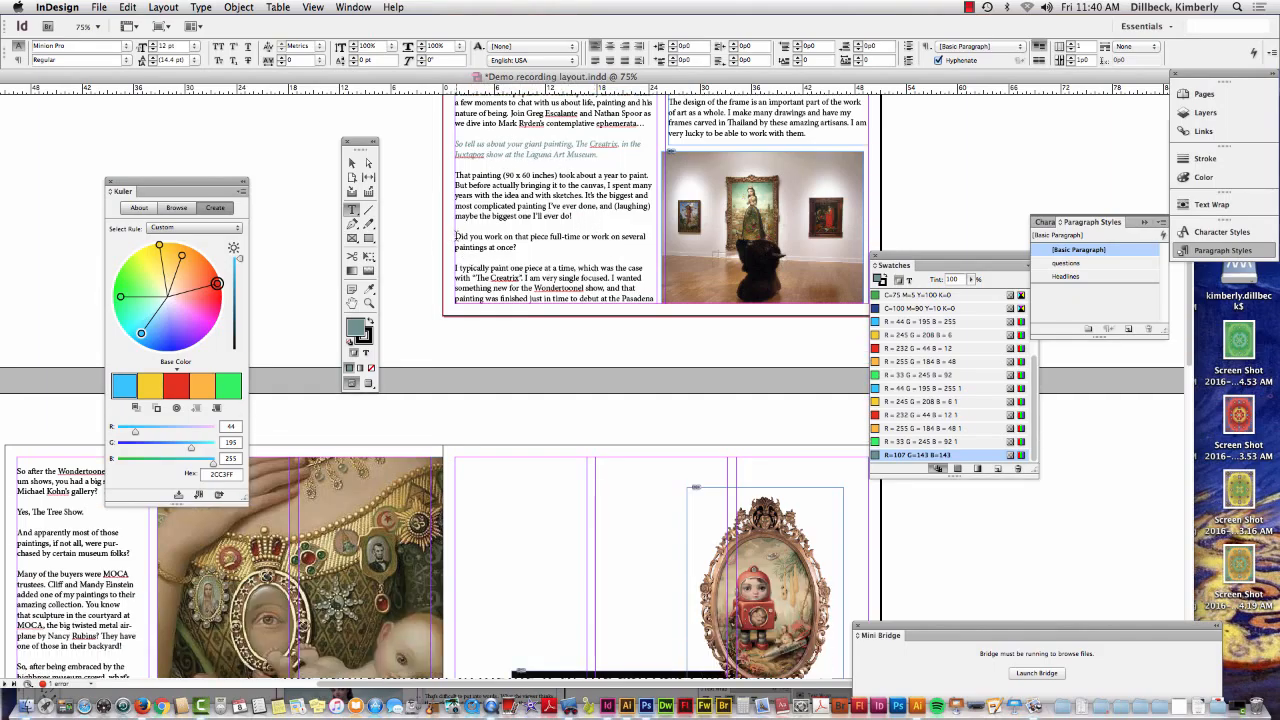
- Apply the questions style to the several-paintings question and the 'What is The Creatrix about?' line
drag(456, 237, 528, 247)
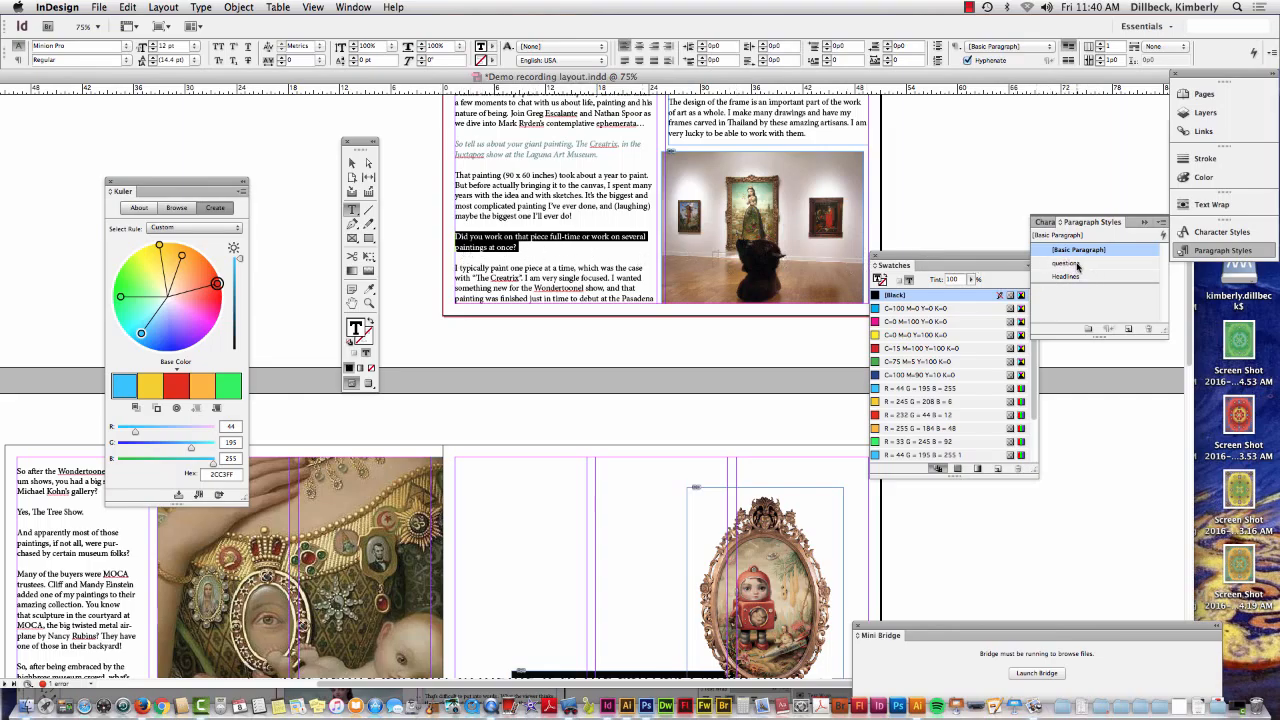
click(1066, 262)
scroll(660, 300, up, 5)
scroll(660, 300, up, 5)
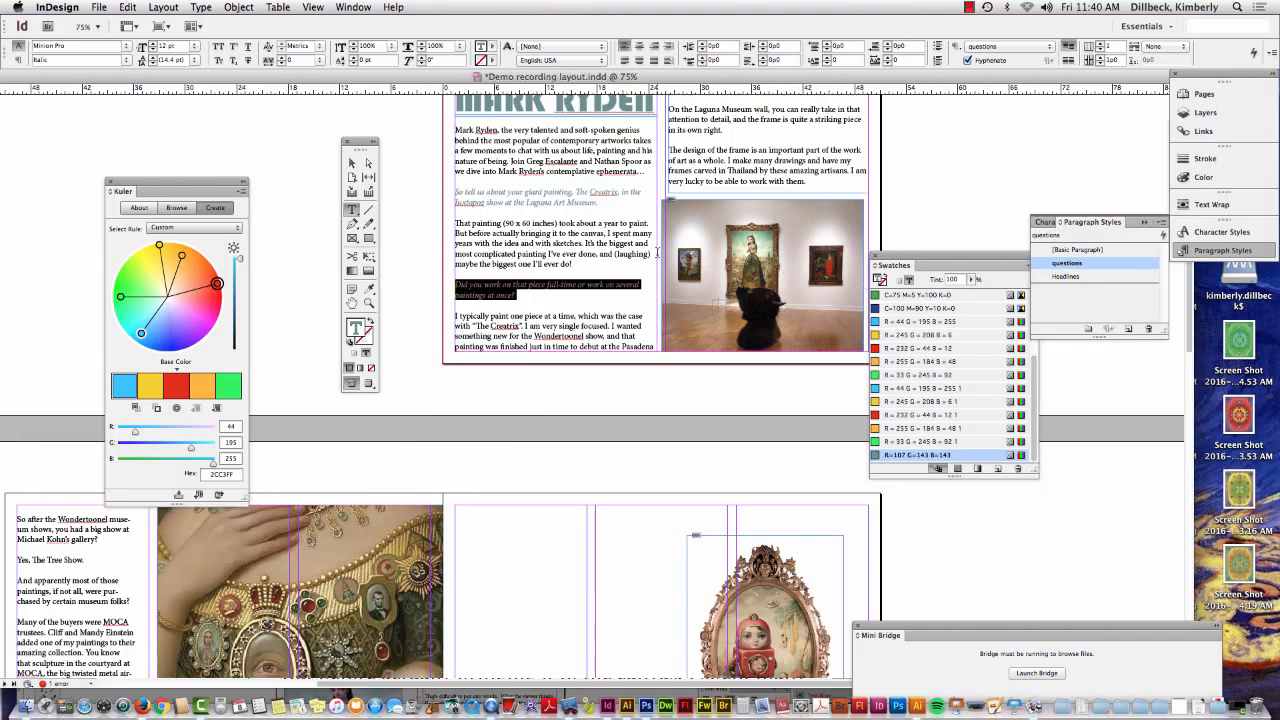
scroll(660, 300, up, 5)
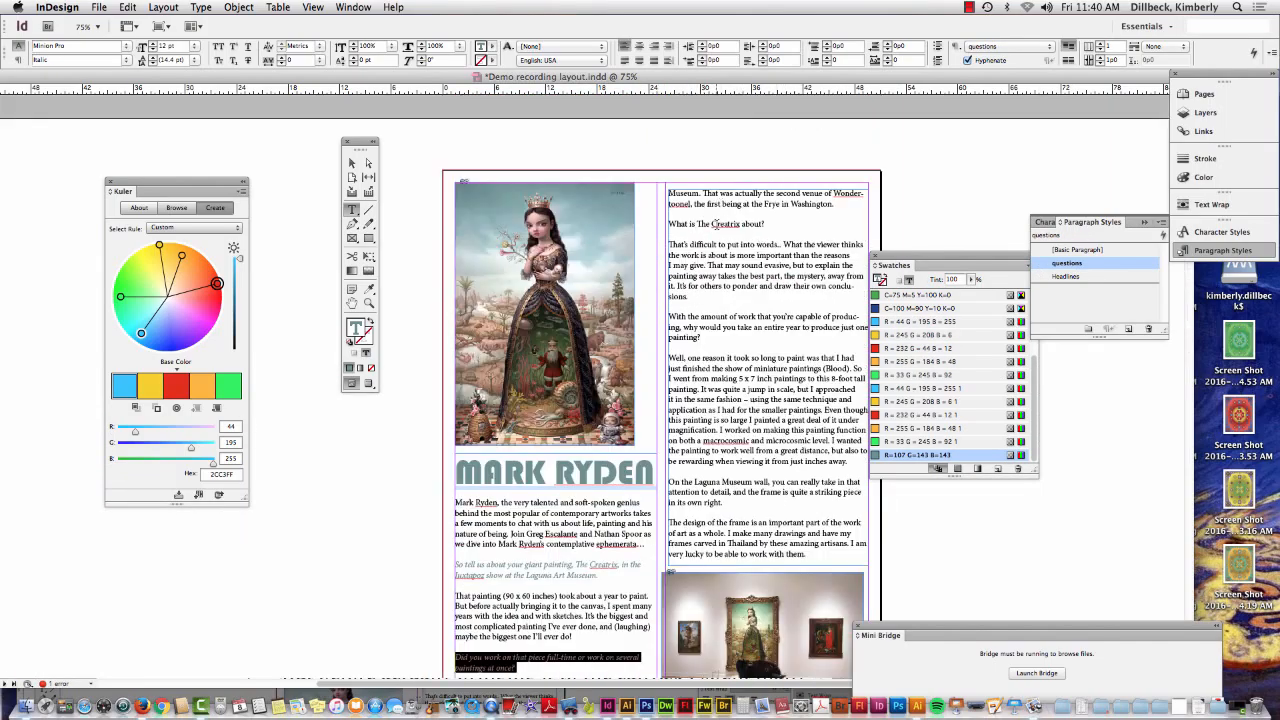
click(712, 223)
mouse_move(668, 223)
mouse_down()
mouse_move(770, 226)
mouse_move(668, 222)
mouse_up()
click(780, 228)
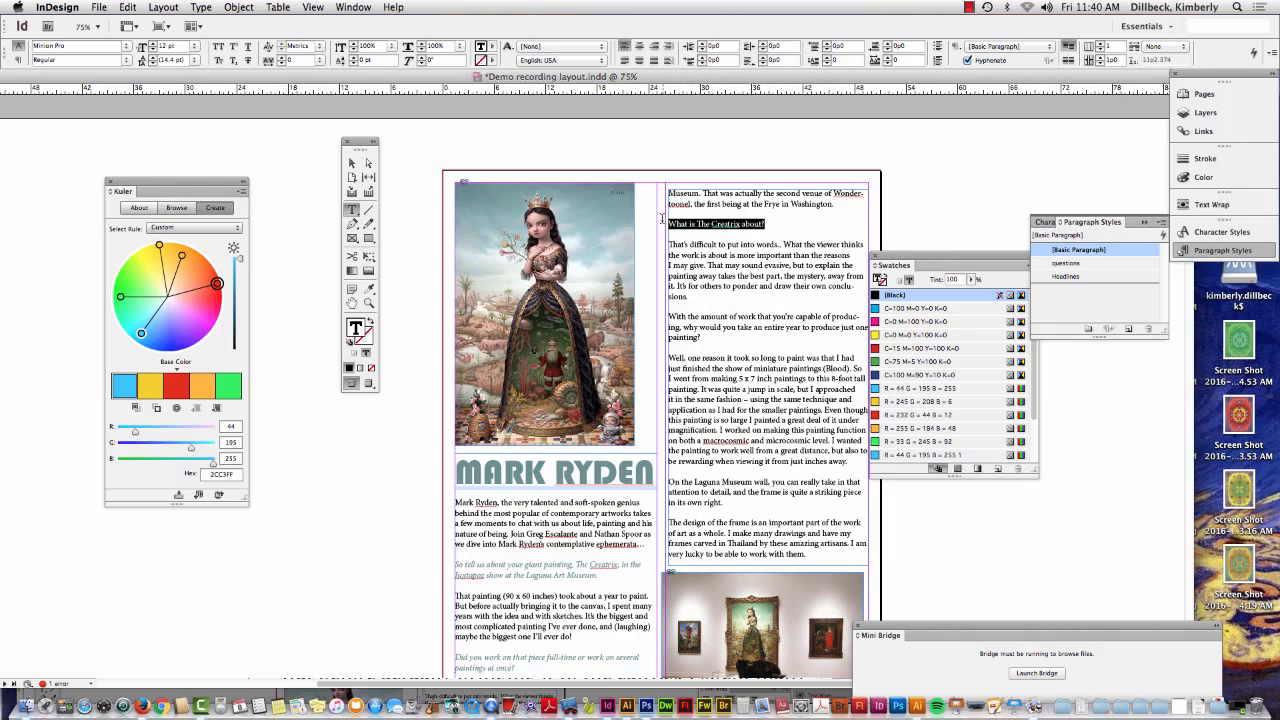
click(1067, 263)
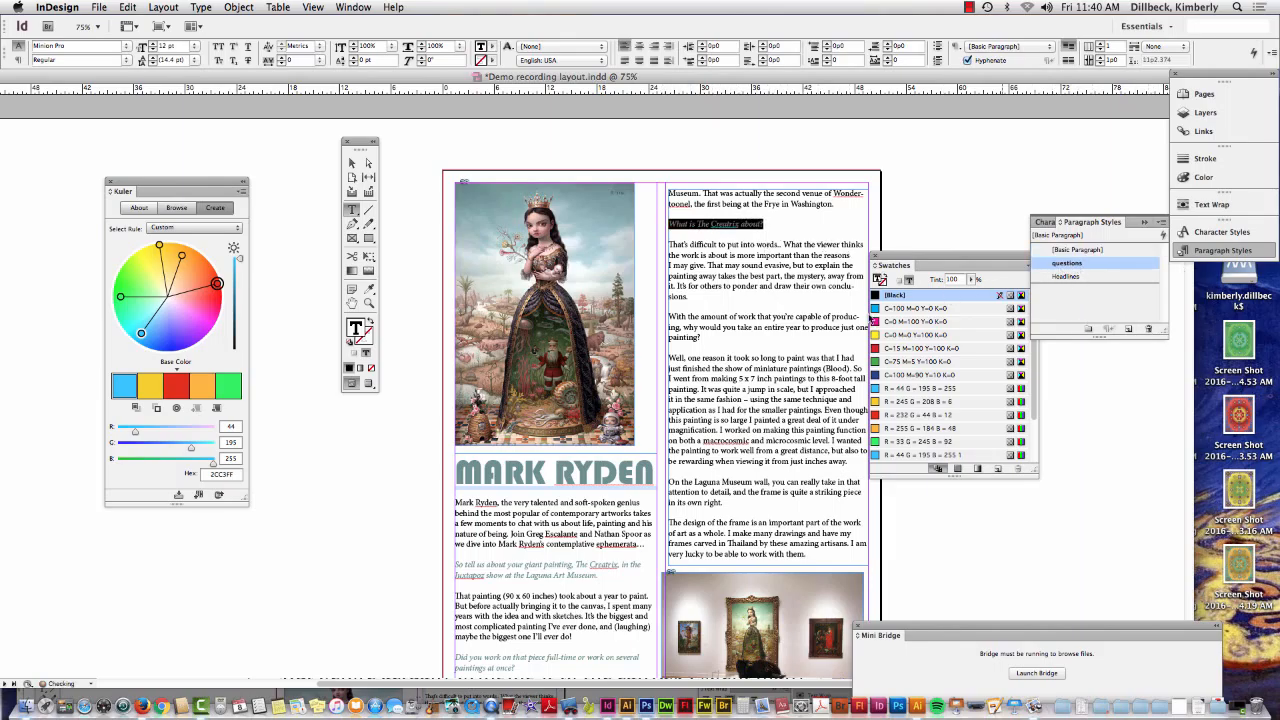
scroll(823, 330, down, 4)
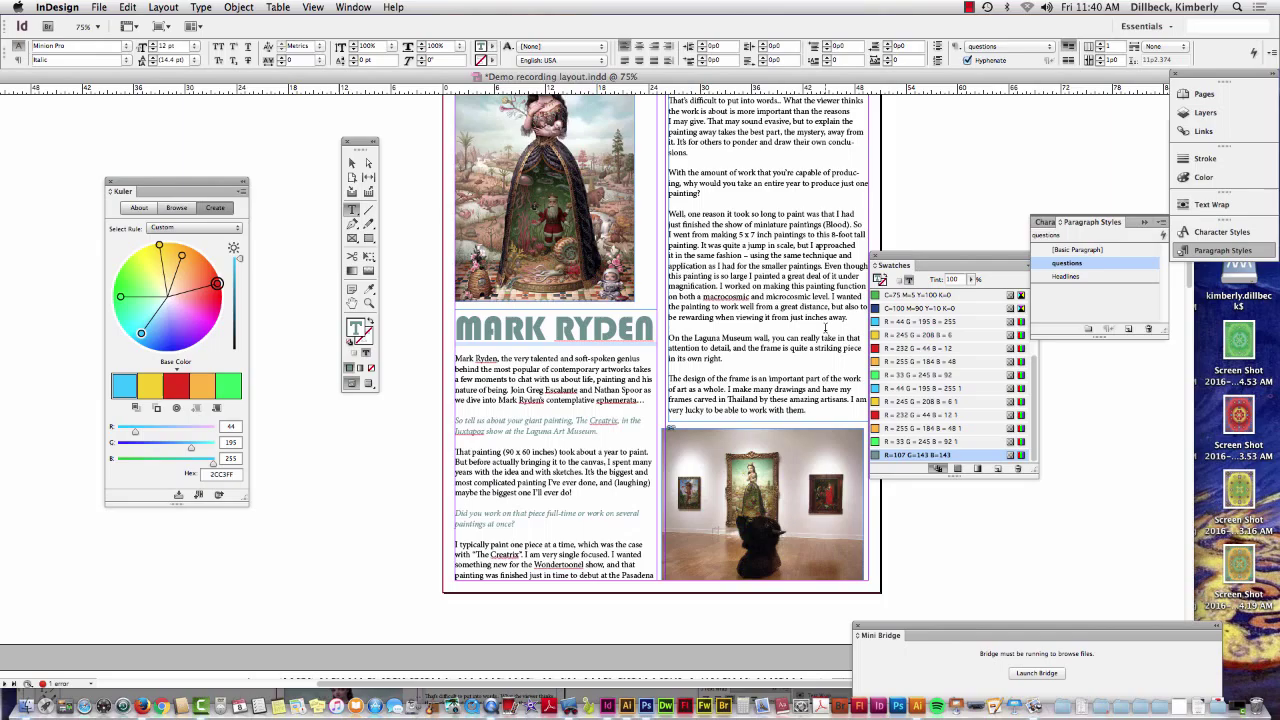
- Apply the questions style to the amount-of-work question, then select the Laguna Museum wall paragraph
click(694, 175)
drag(668, 172, 790, 194)
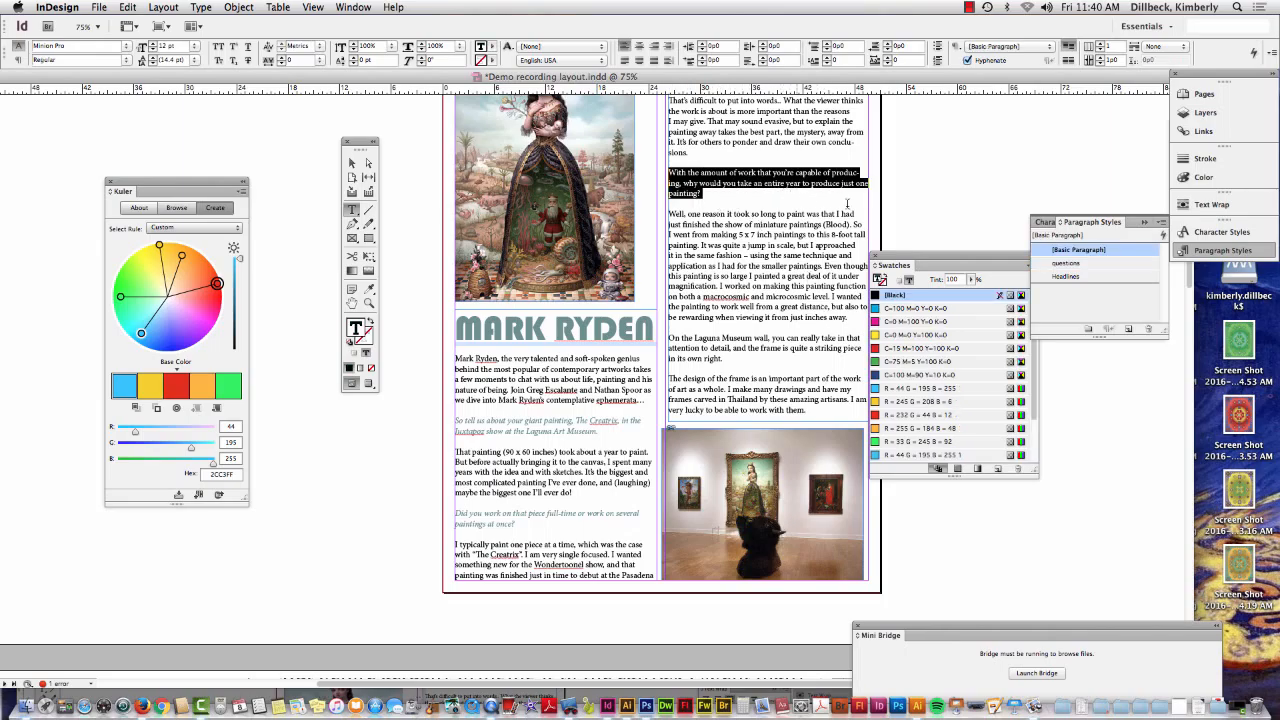
click(1067, 263)
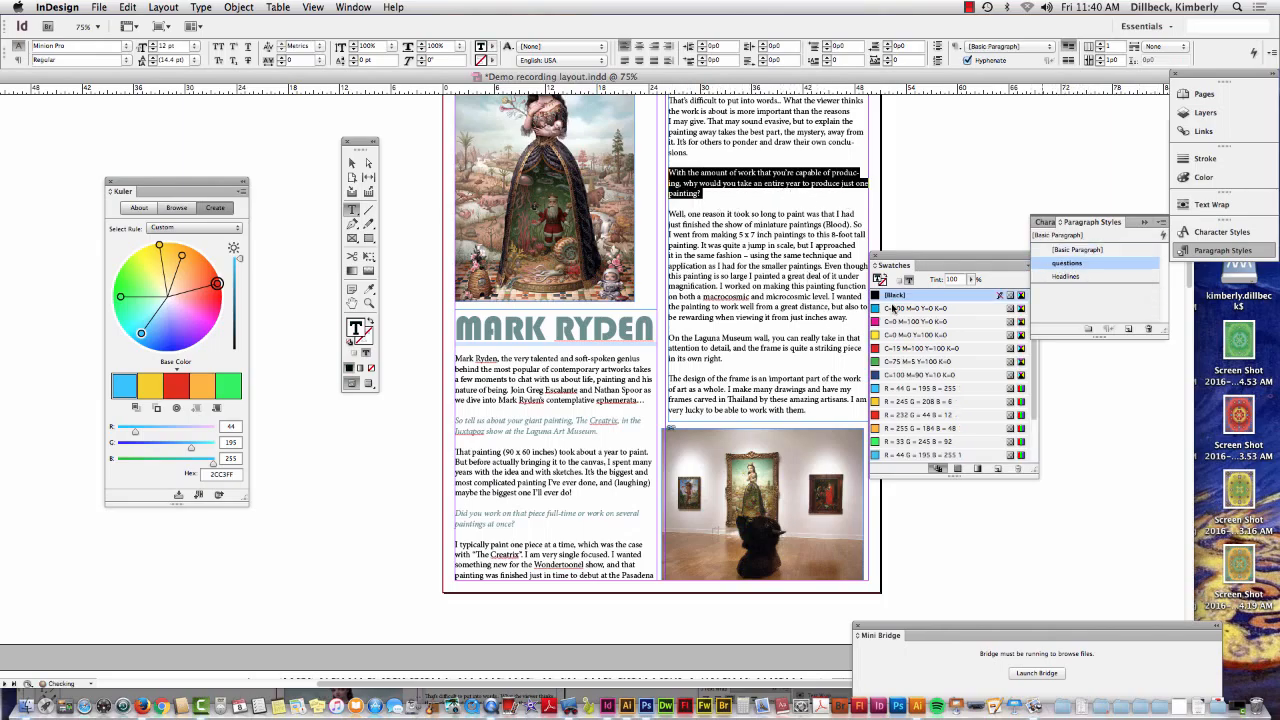
scroll(758, 360, down, 4)
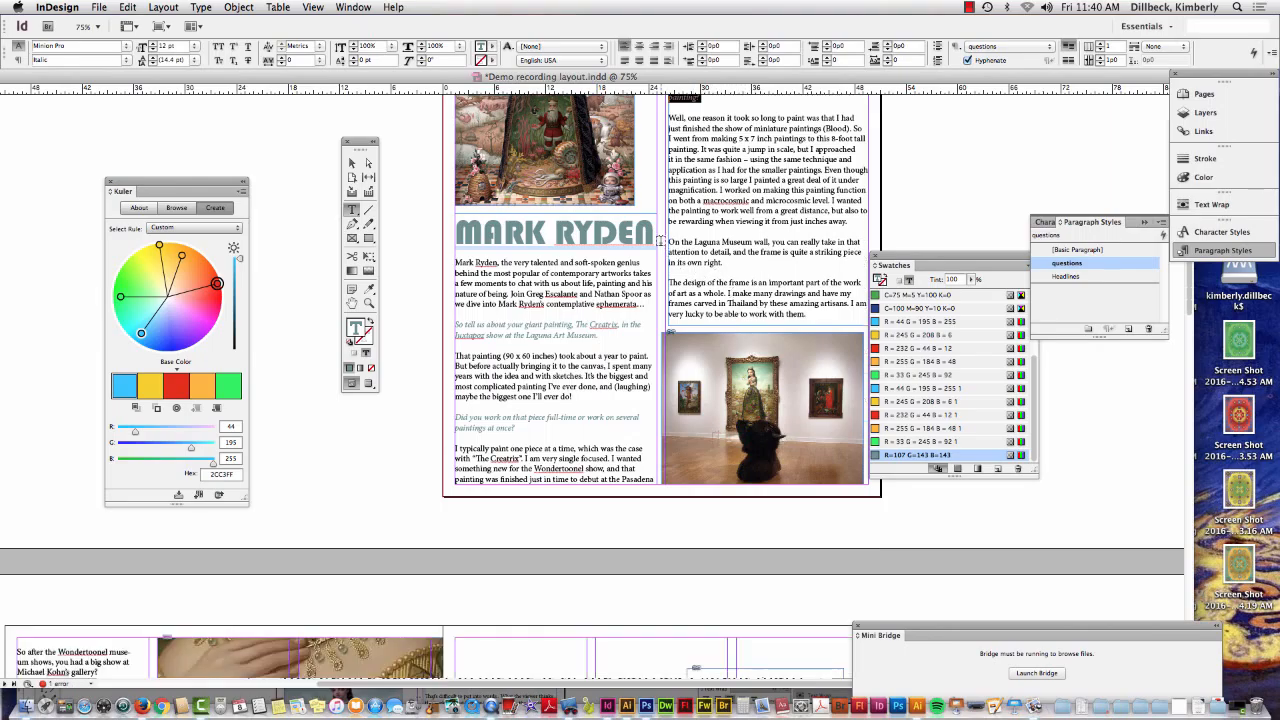
triple_click(740, 248)
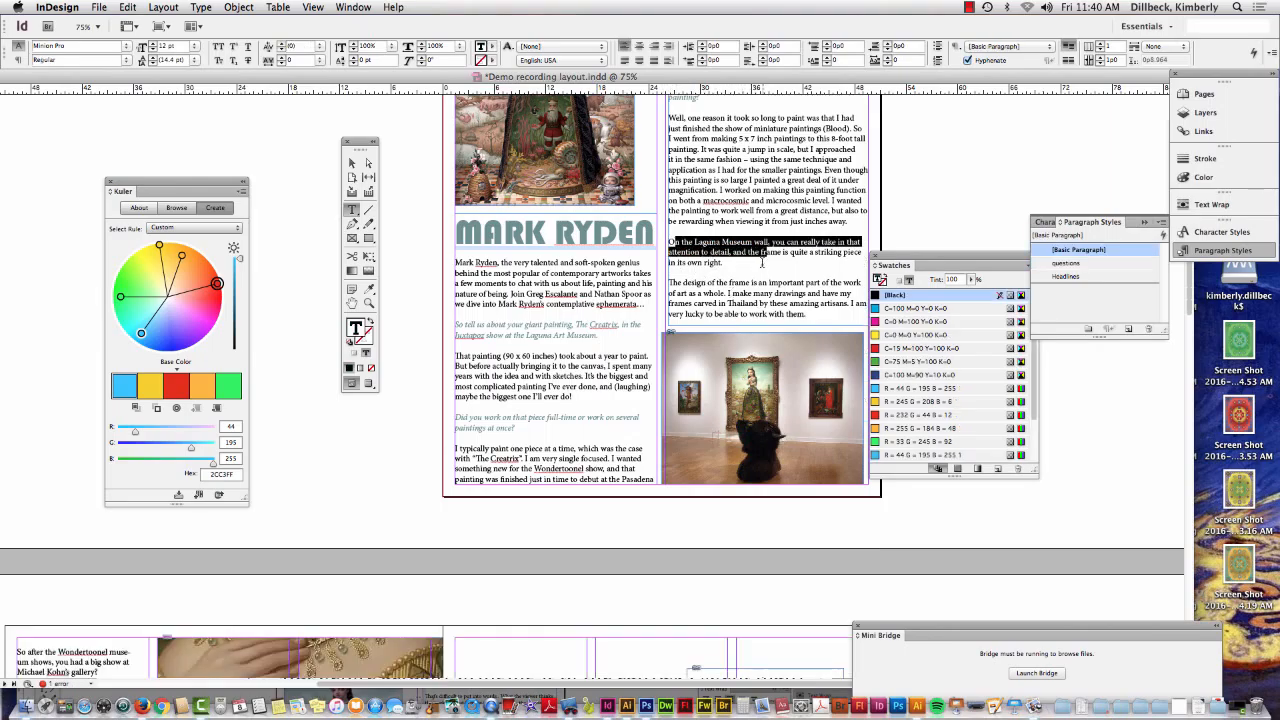
click(740, 258)
scroll(793, 268, down, 3)
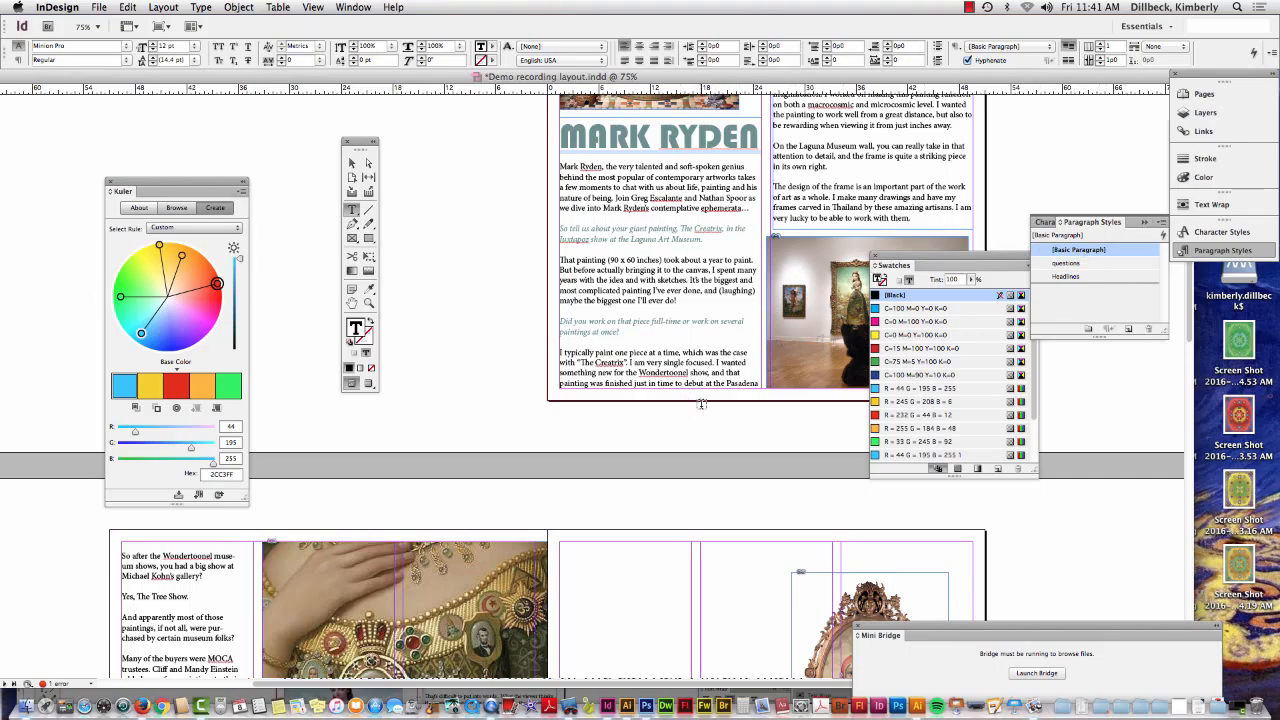
scroll(702, 403, down, 6)
scroll(702, 403, down, 3)
scroll(702, 403, down, 3)
scroll(702, 403, down, 3)
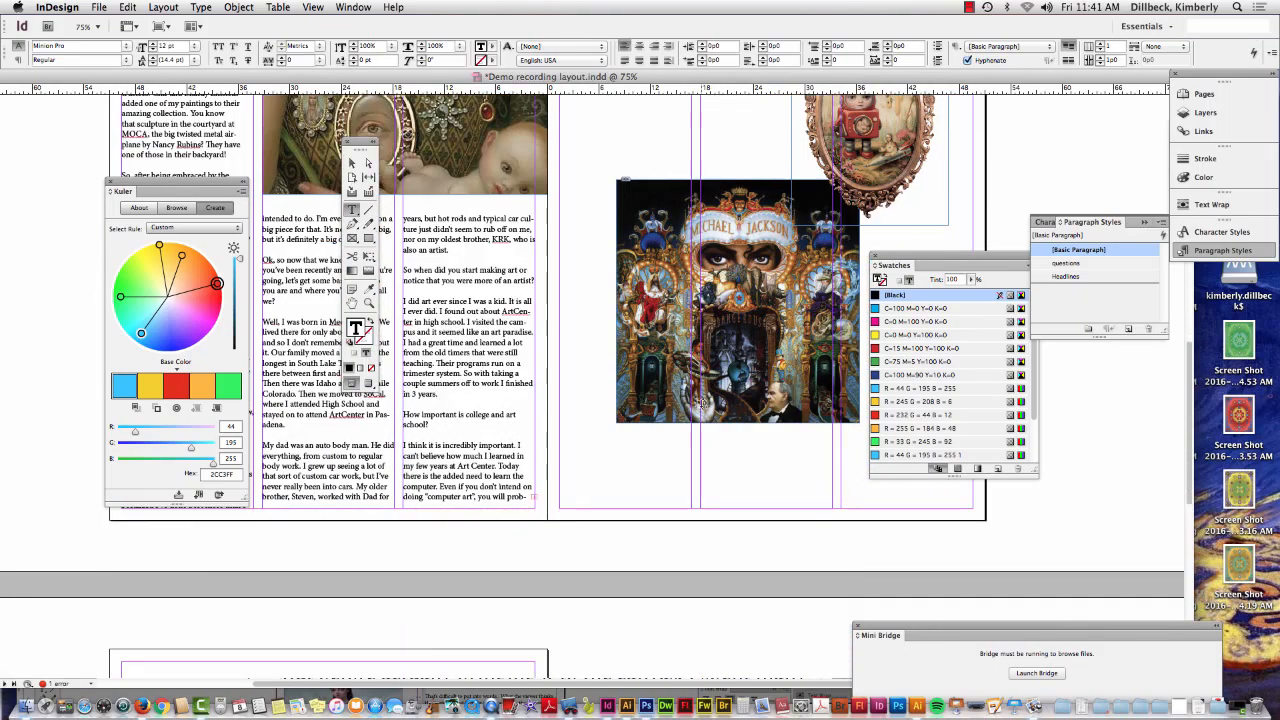
scroll(655, 282, up, 4)
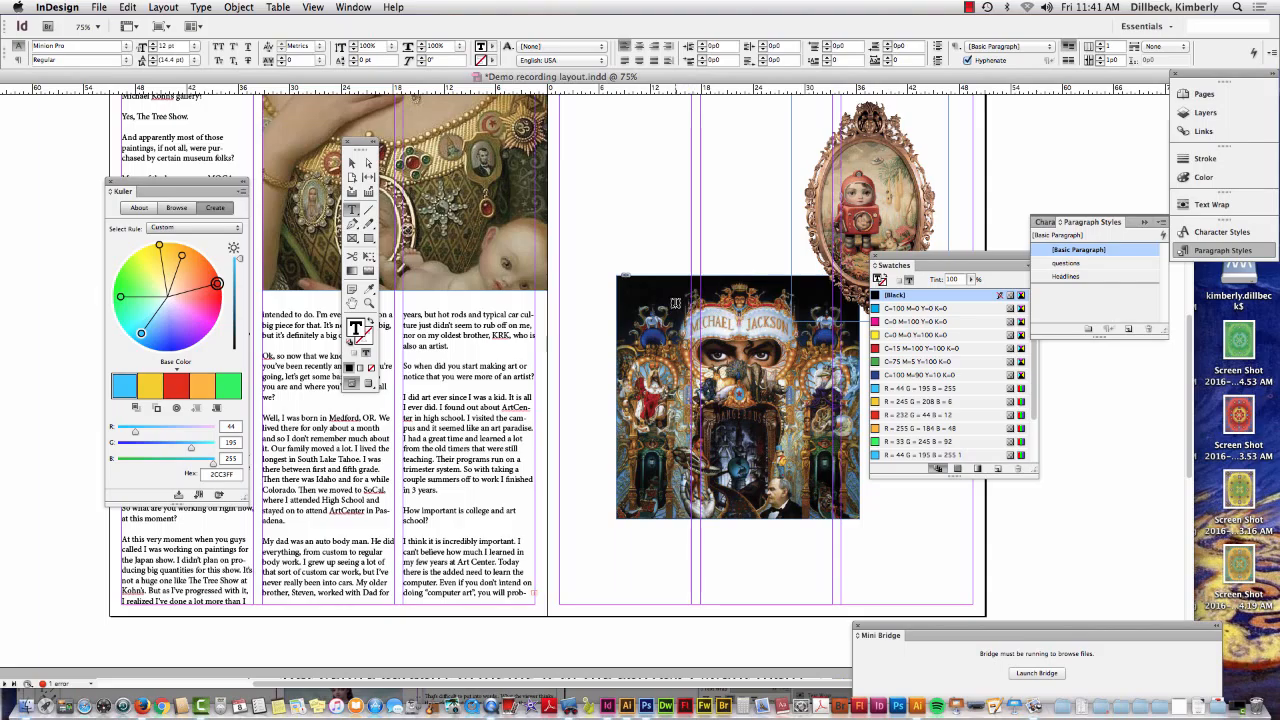
scroll(676, 303, up, 8)
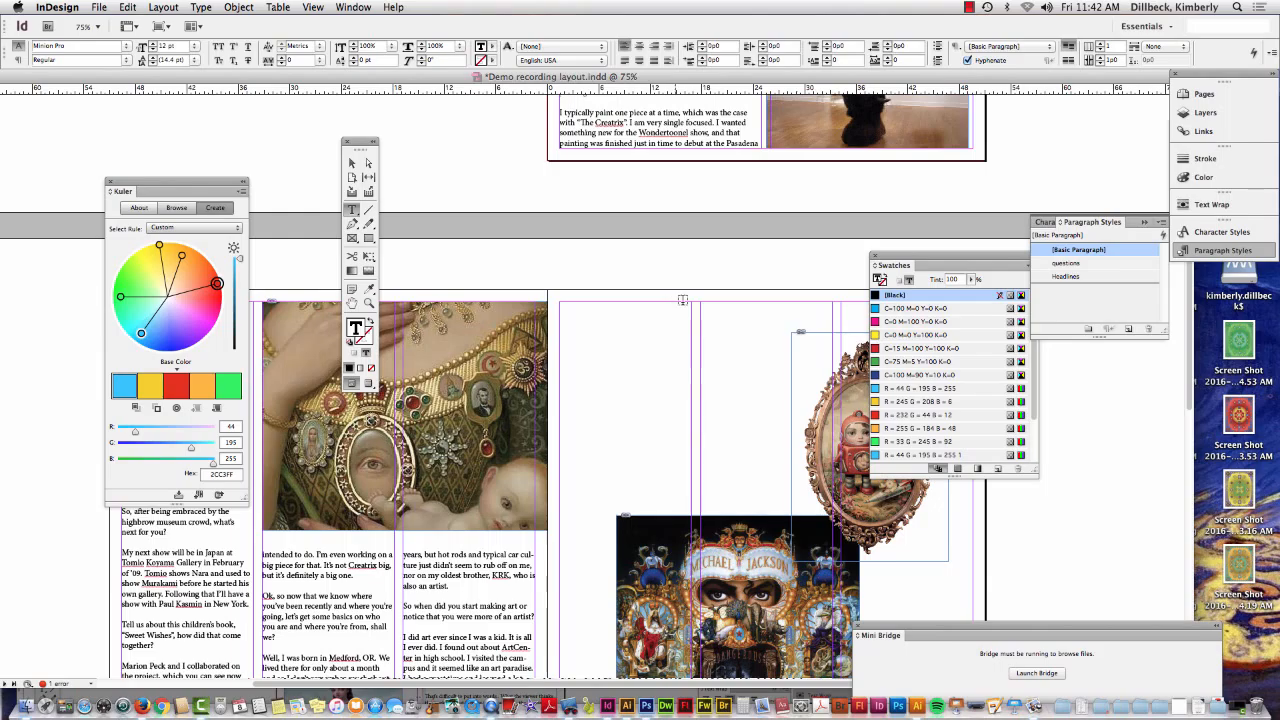
scroll(735, 307, right, 3)
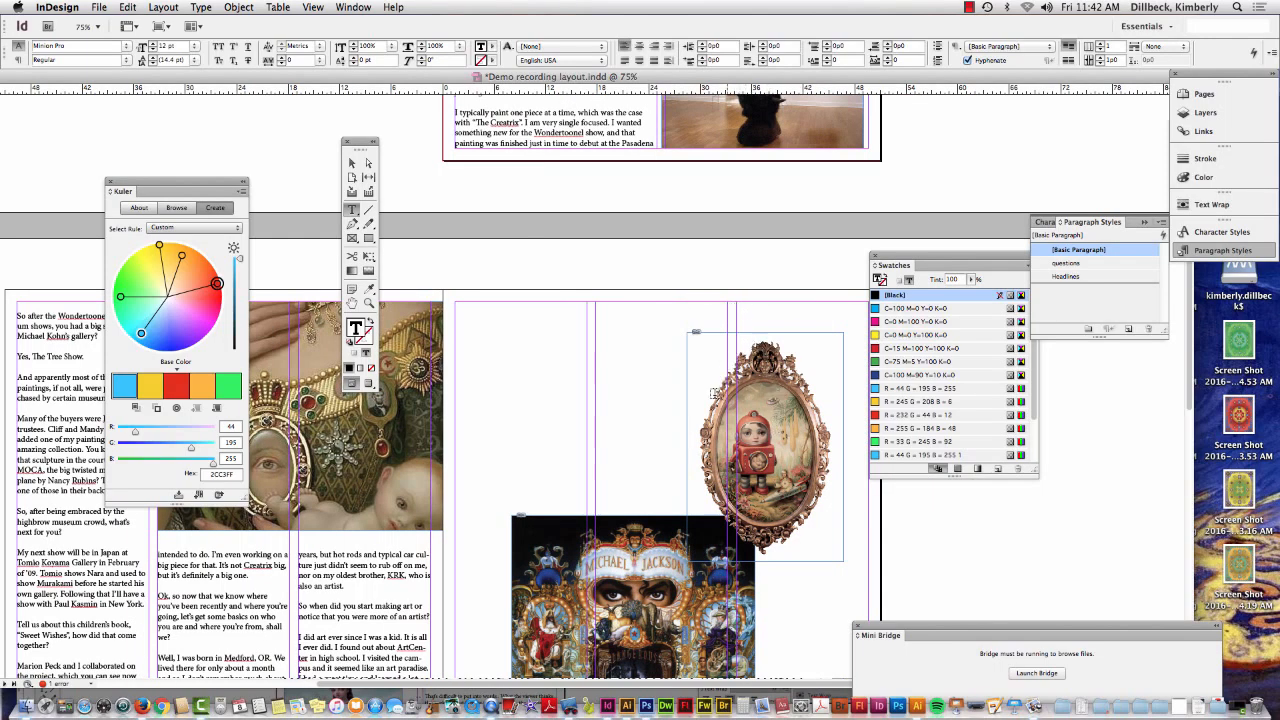